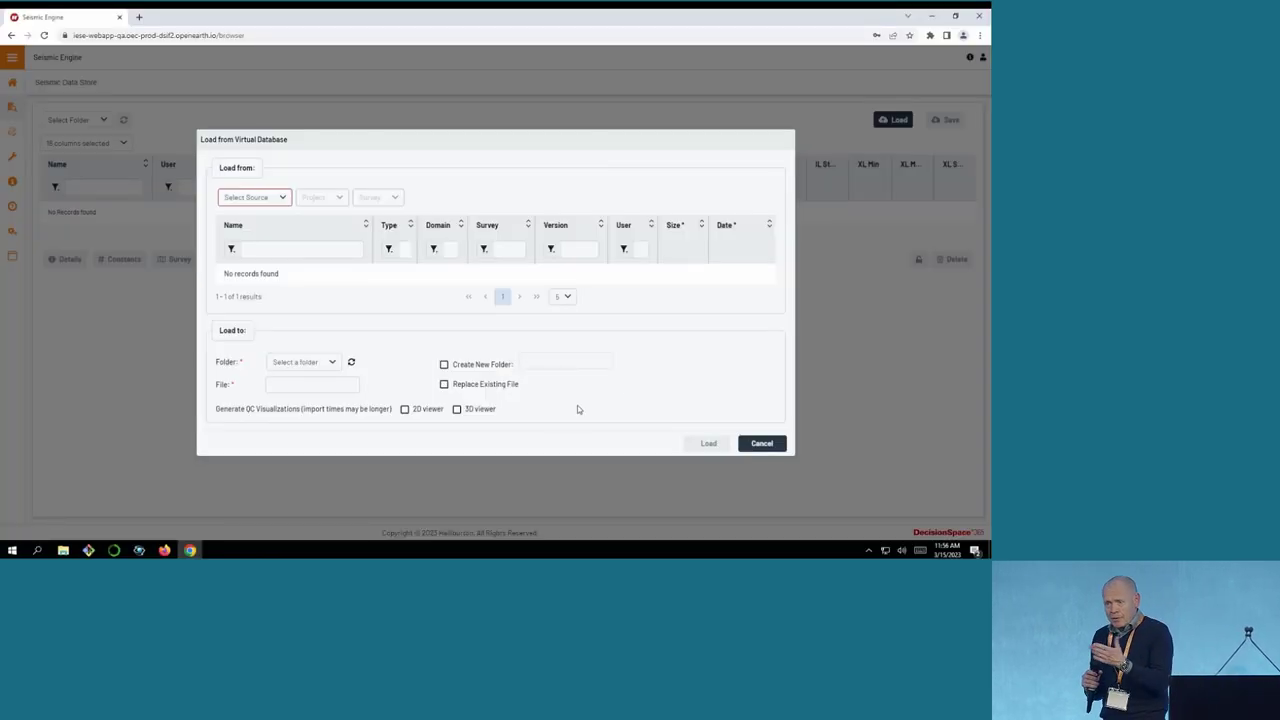
List the vds volumes from OSDU-EON project intpoc, path ST0202/ST0202R08, with the Name column widened.
left_click(258, 198)
left_click(244, 230)
left_click(313, 198)
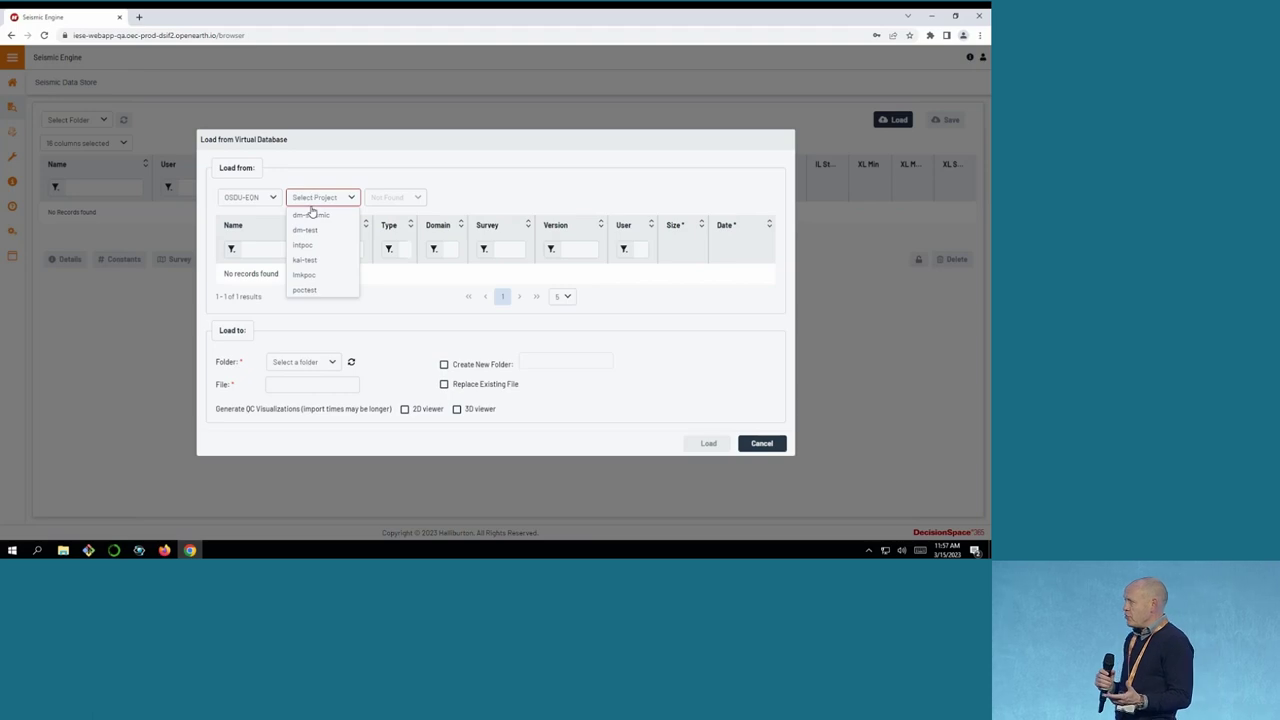
left_click(308, 245)
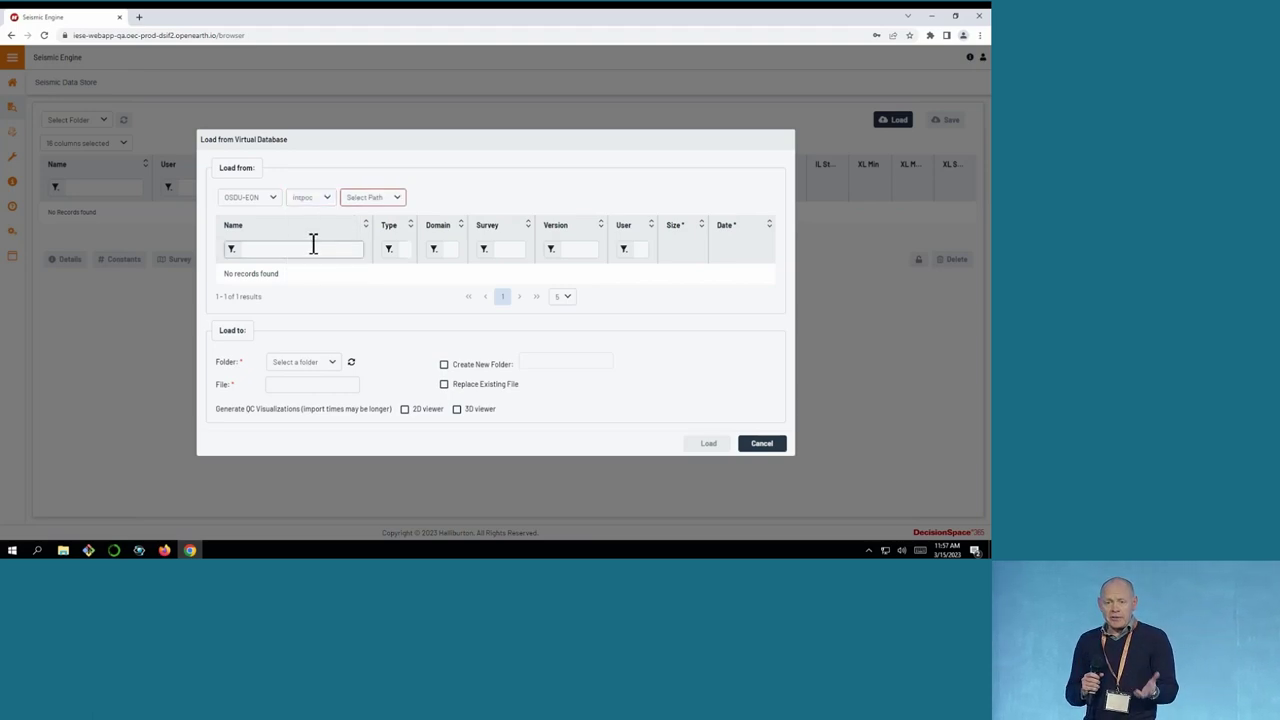
left_click(385, 197)
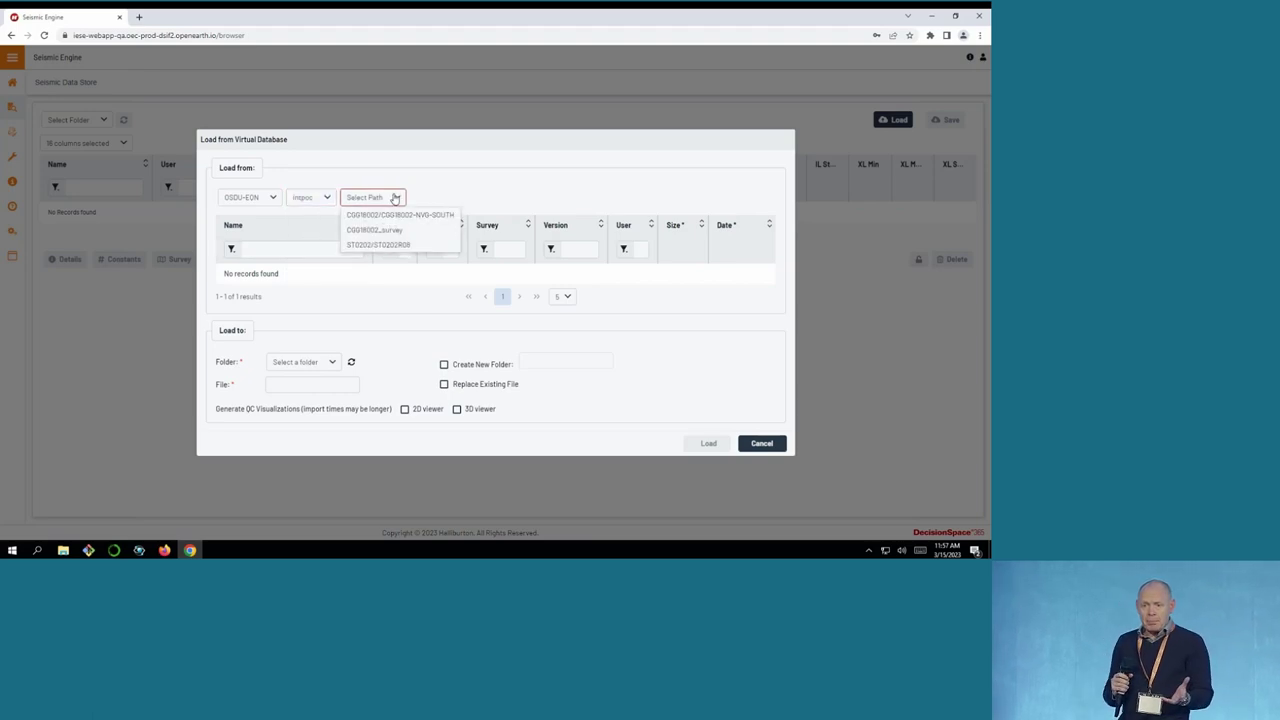
left_click(400, 245)
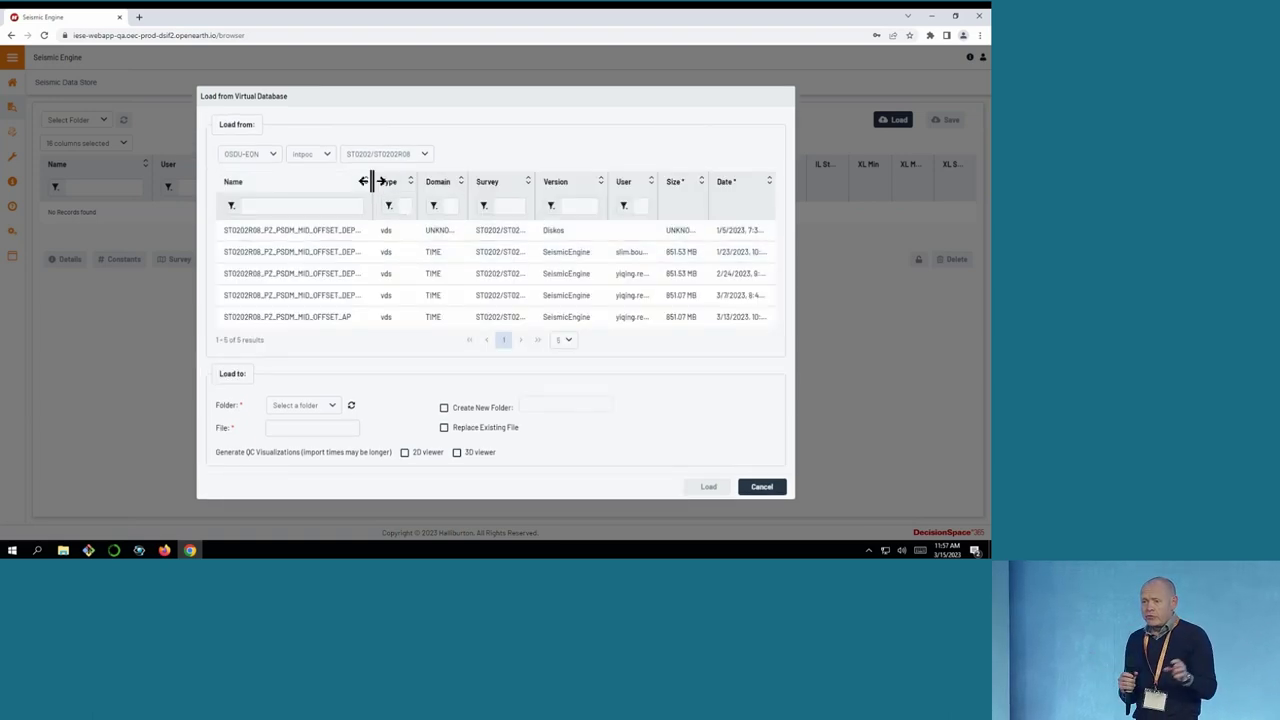
left_click_drag(477, 186, 537, 187)
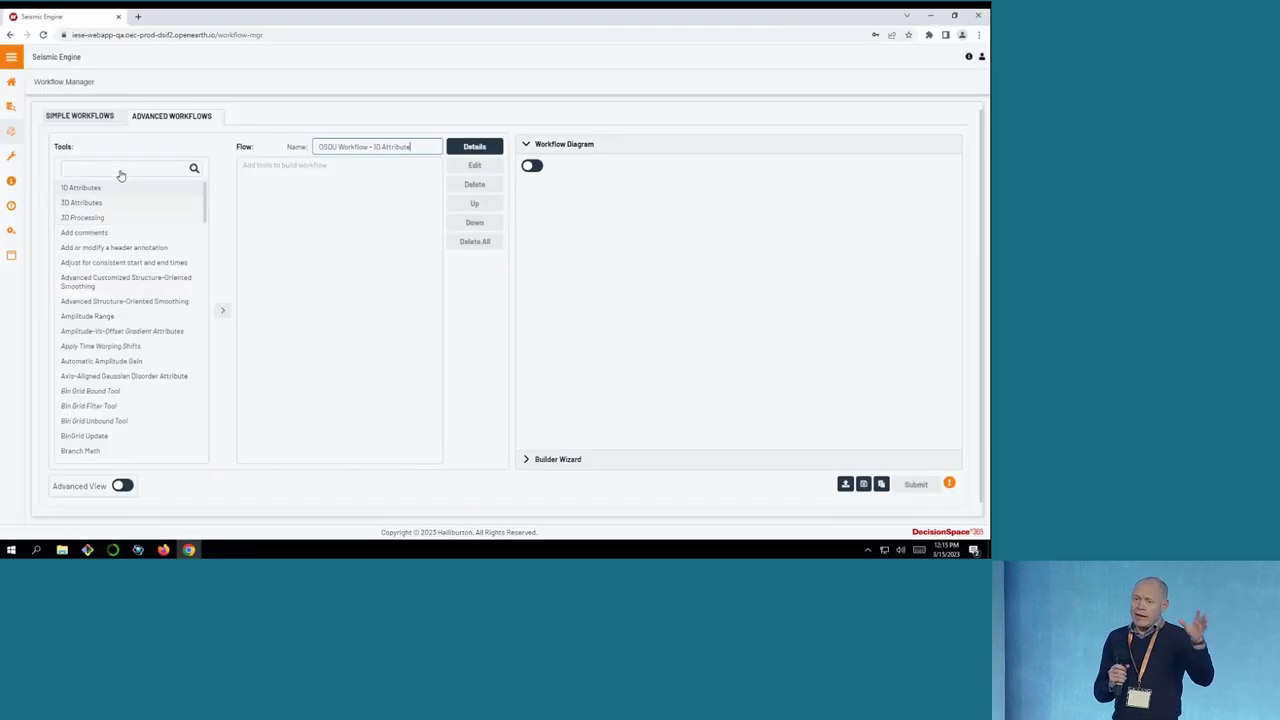
Add an Input Tool step reading the first ST0202R08 dataset from OSDU-EON.
left_click(121, 167)
type("input")
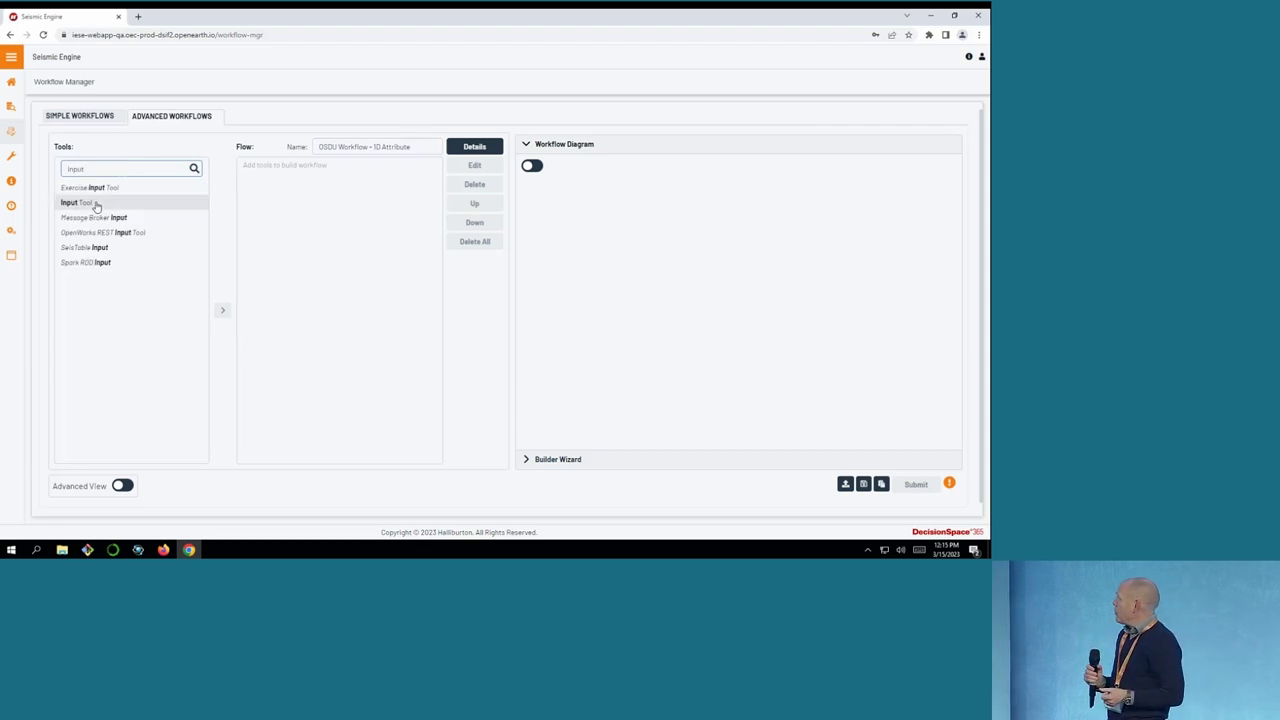
double_click(94, 204)
left_click(481, 291)
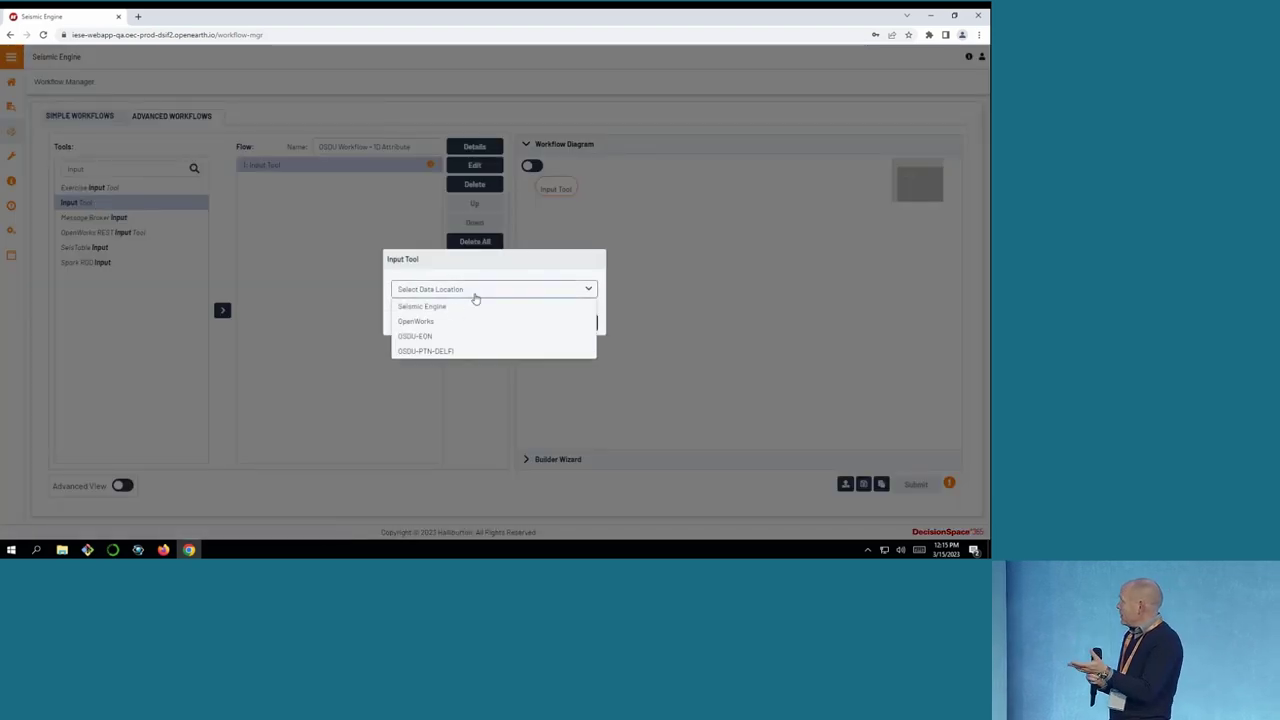
left_click(434, 338)
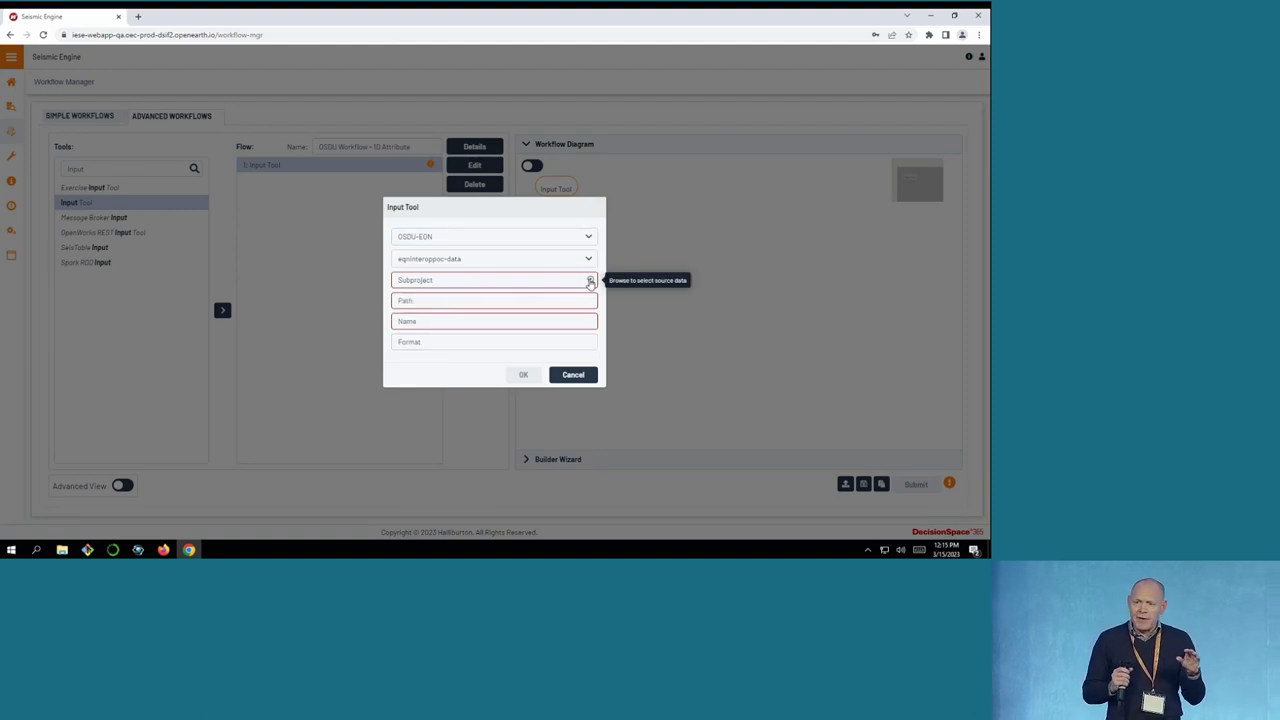
left_click(590, 281)
left_click(231, 280)
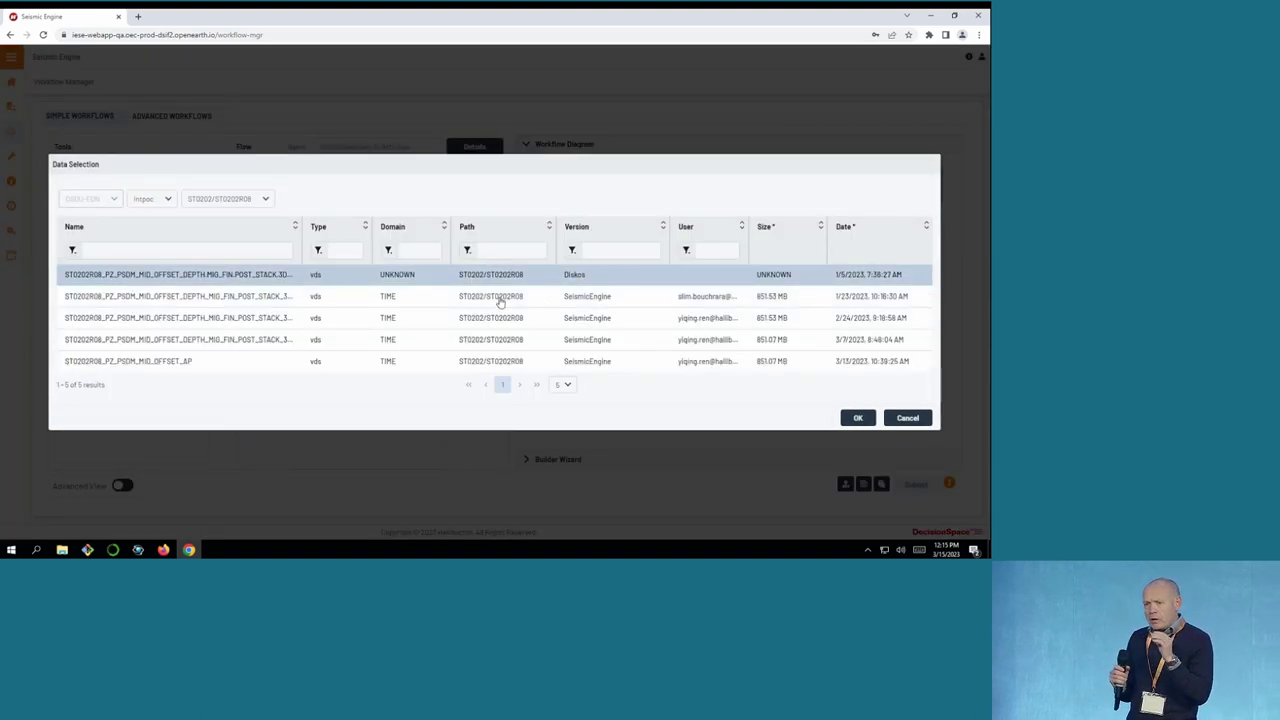
left_click(857, 418)
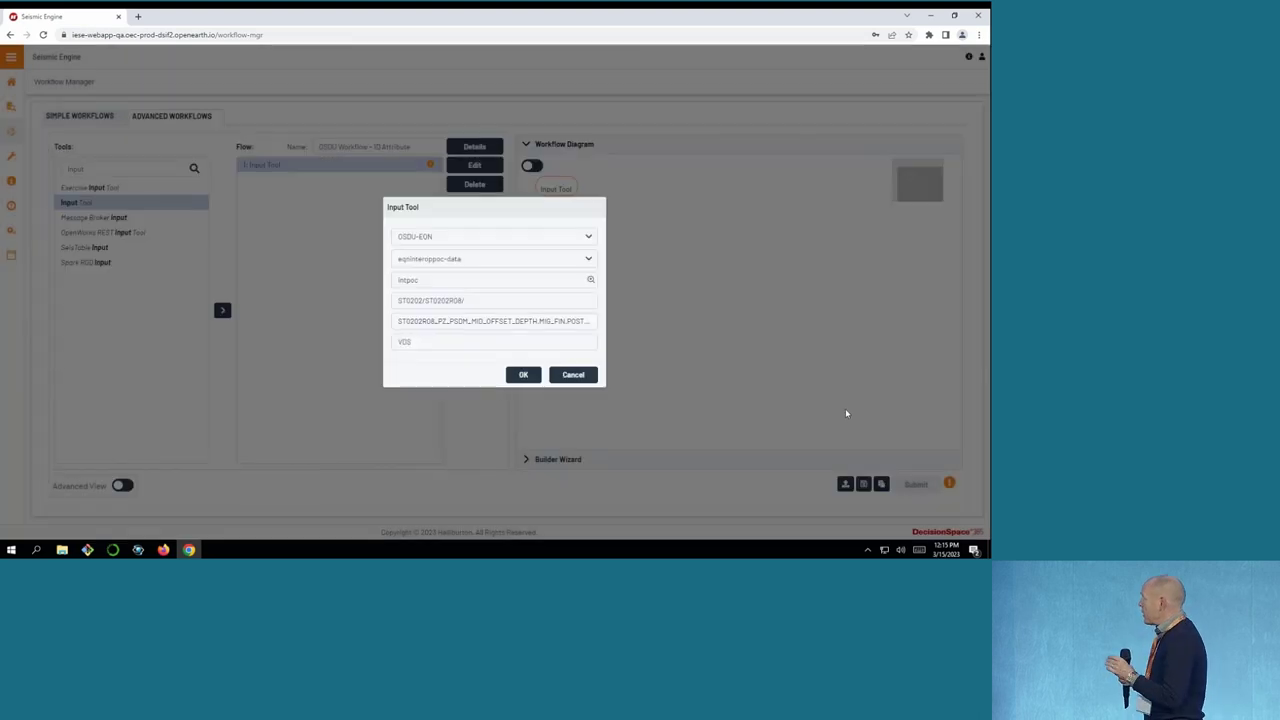
left_click(523, 376)
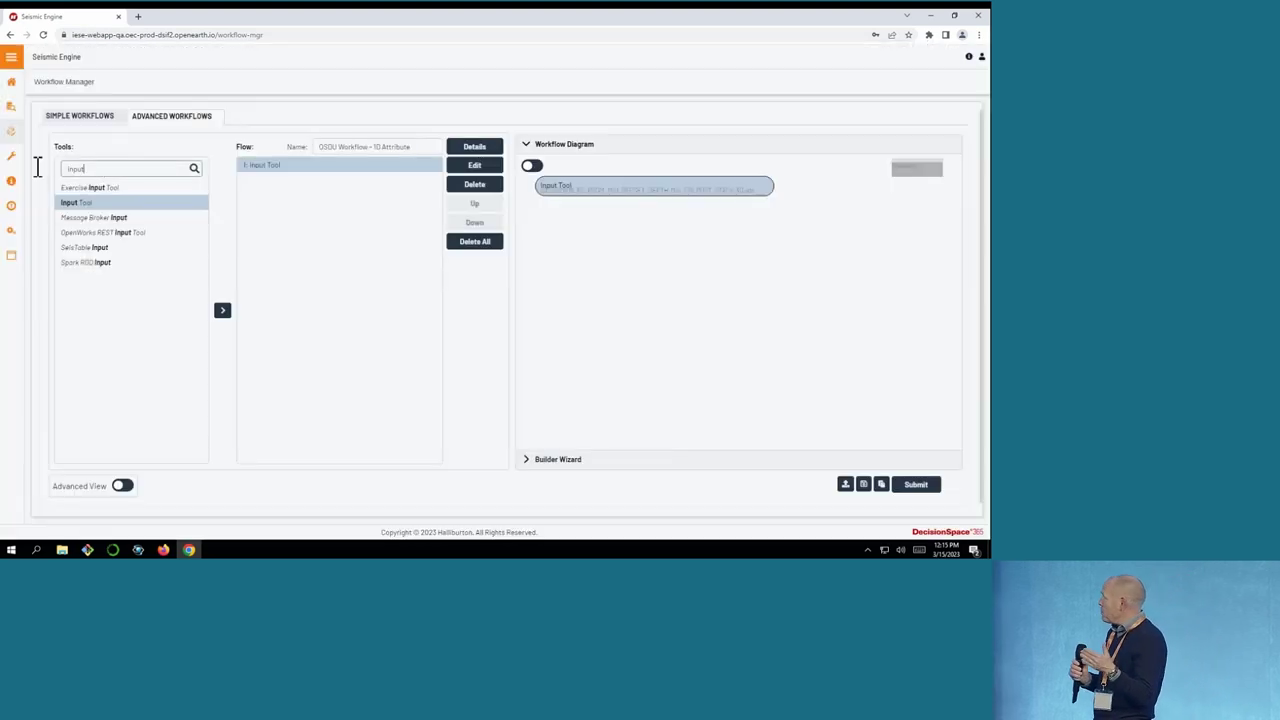
Add a 1D Attributes step computing Apparent Polarity with window length 11.
key("ctrl+a")
type("1")
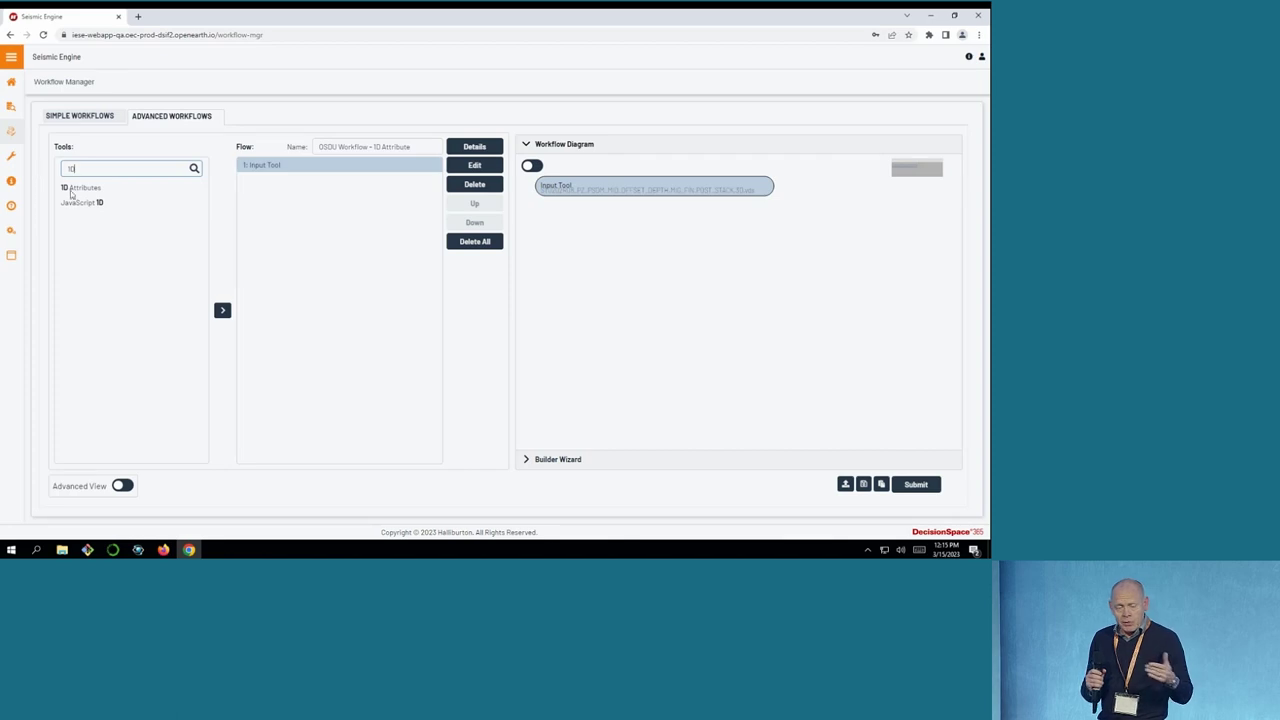
left_click(75, 188)
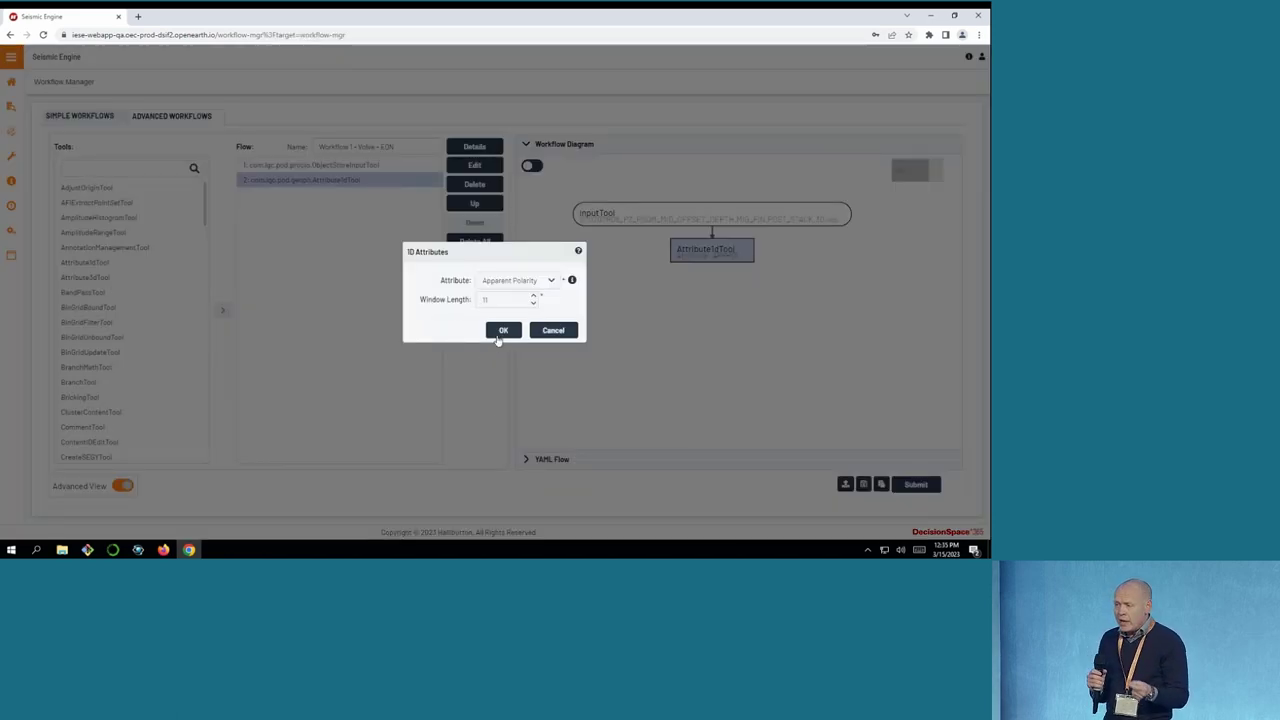
left_click(502, 331)
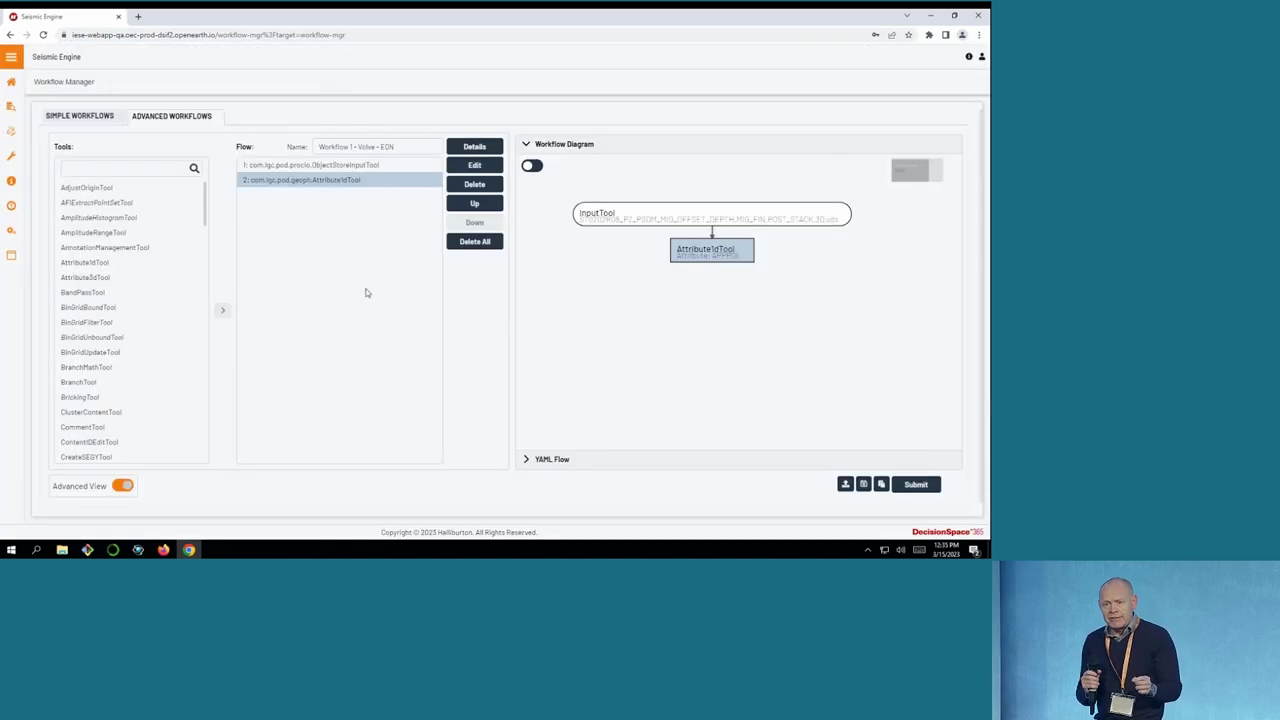
Add the Output OpenVDS to object store step with Level of Detail 0 and File checked.
left_click(123, 163)
type("out")
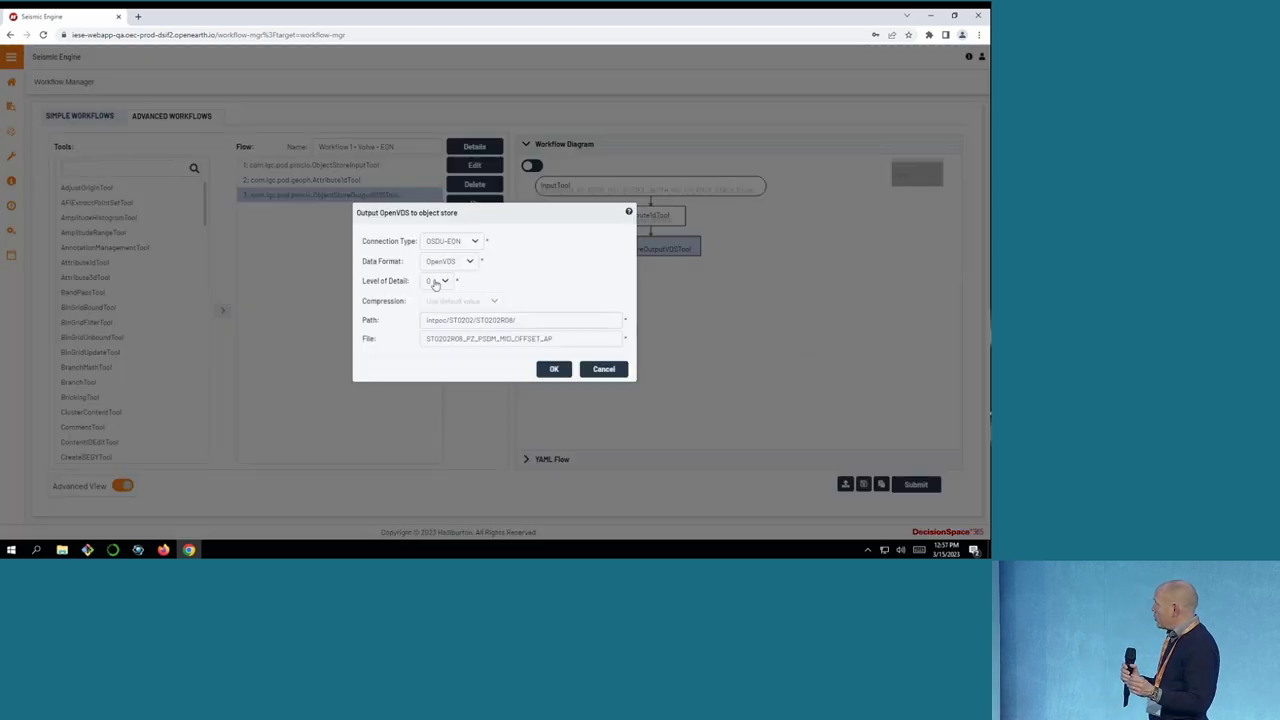
left_click(436, 280)
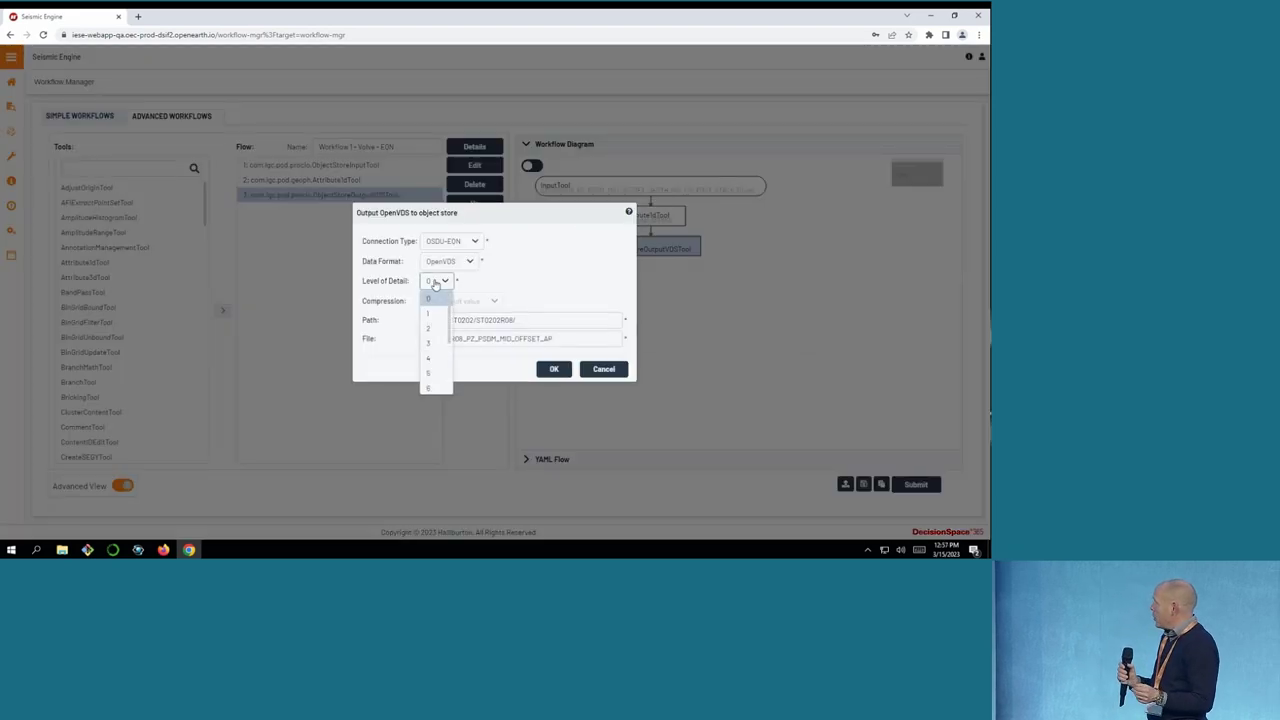
left_click(503, 277)
left_click(582, 334)
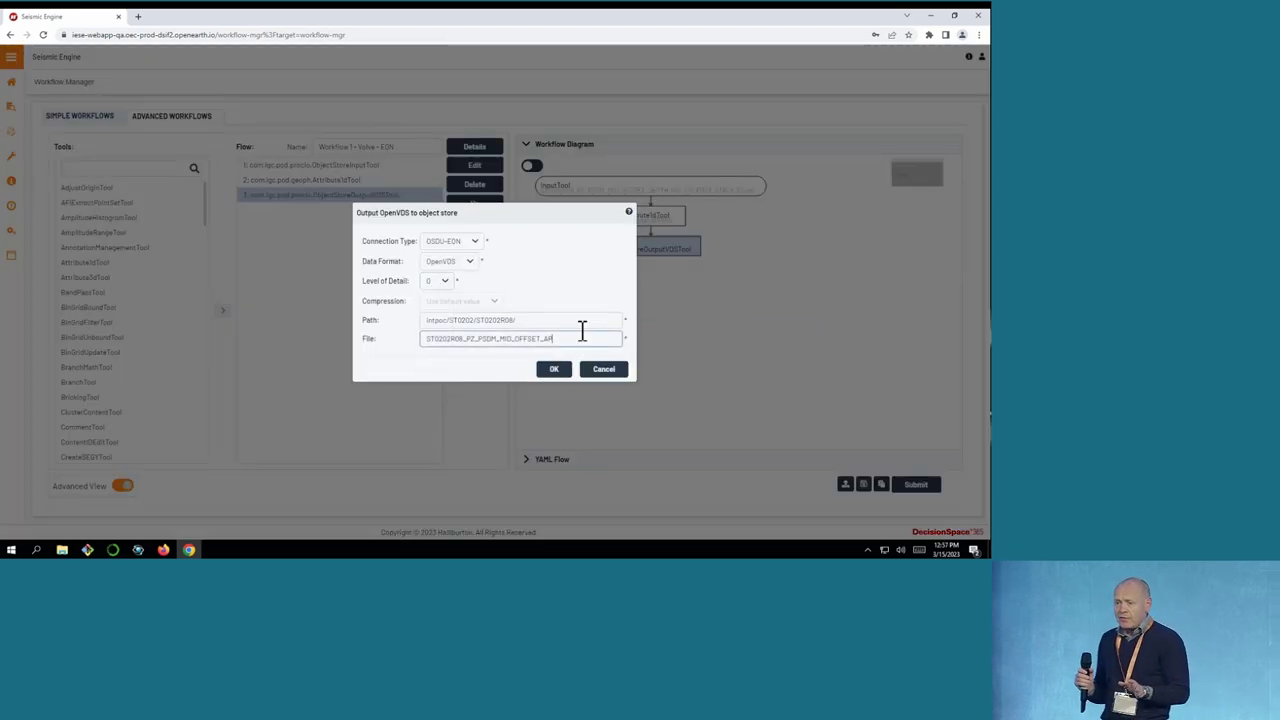
left_click(554, 369)
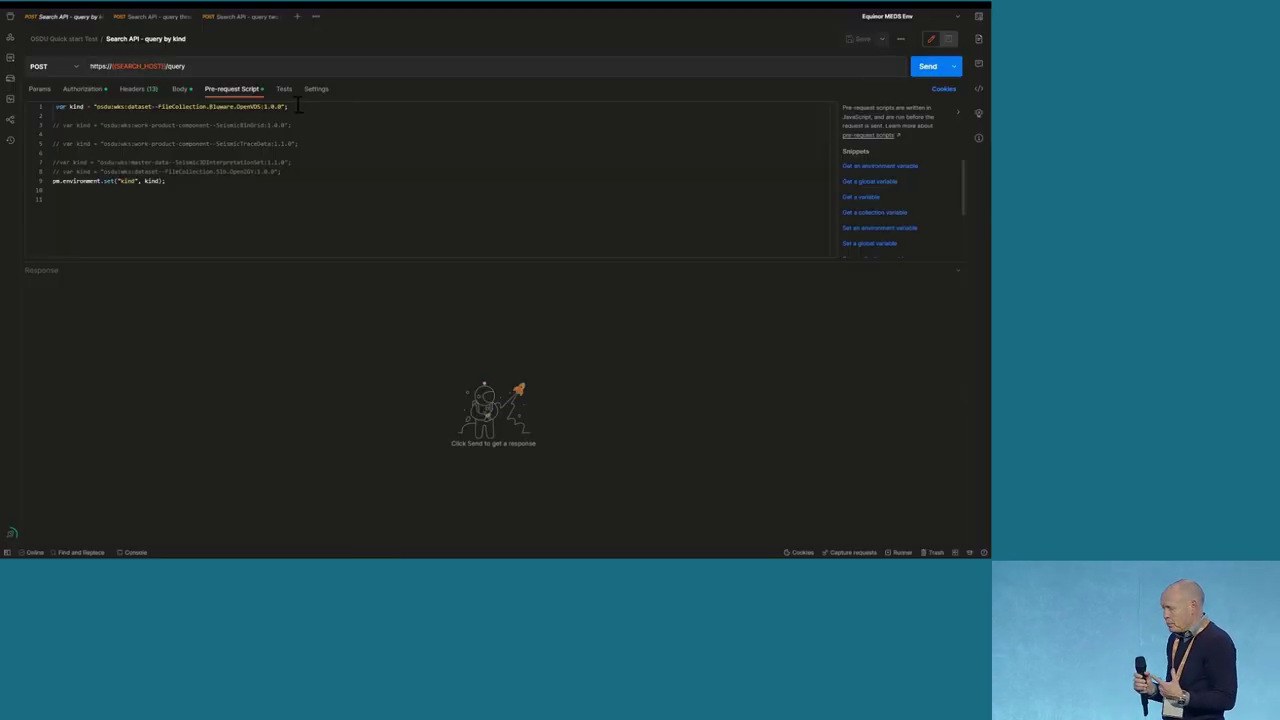
Send the query-by-kind search for intpoc AND ST0202 OpenVDS records.
left_click_drag(292, 106, 78, 108)
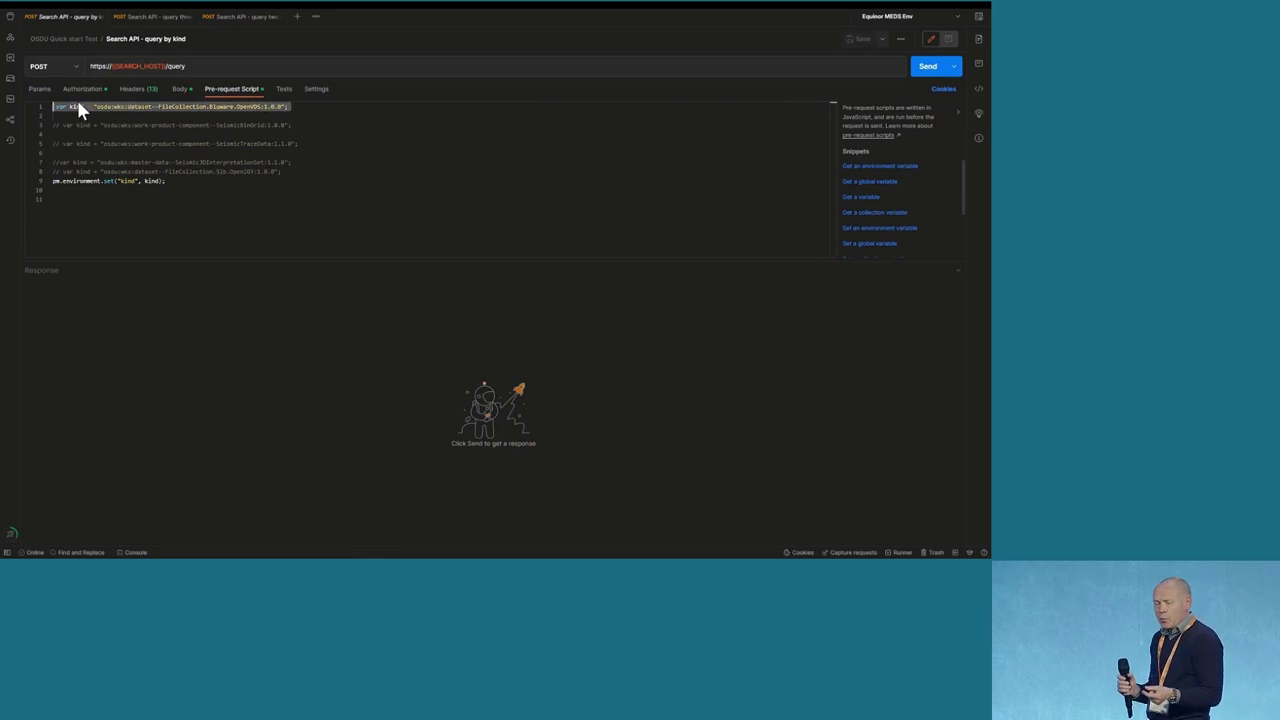
left_click(182, 89)
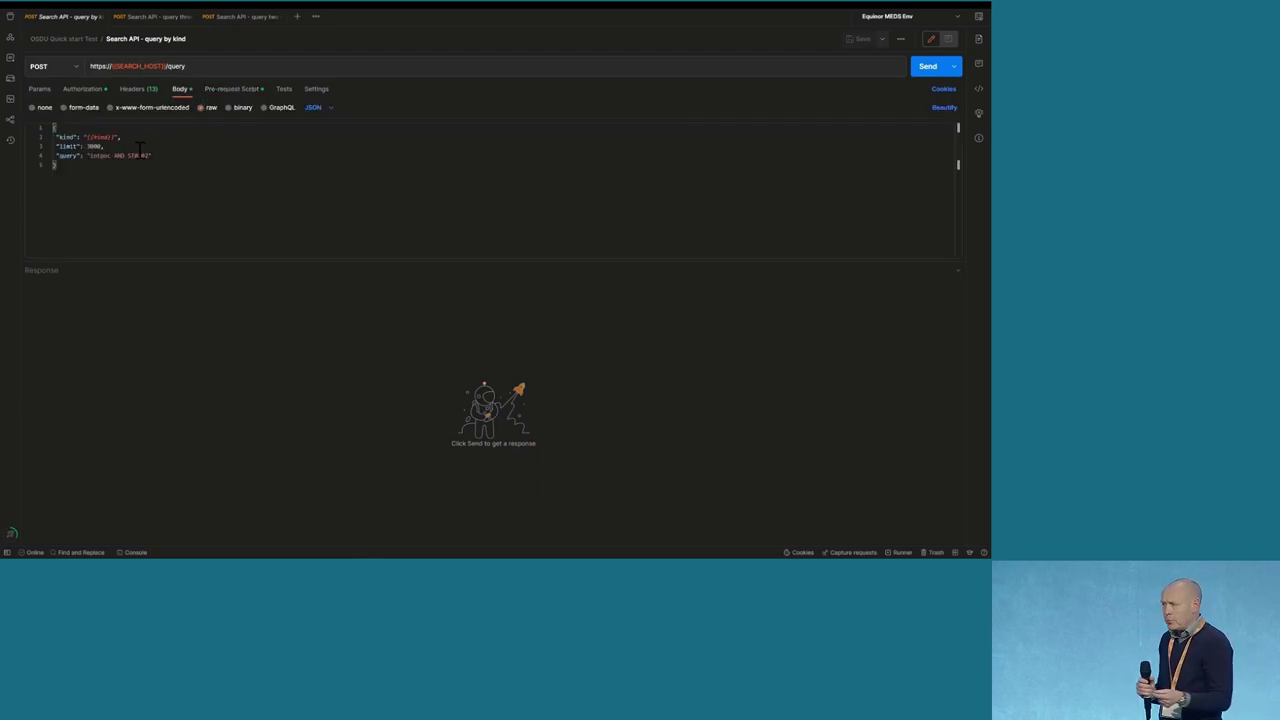
left_click(928, 67)
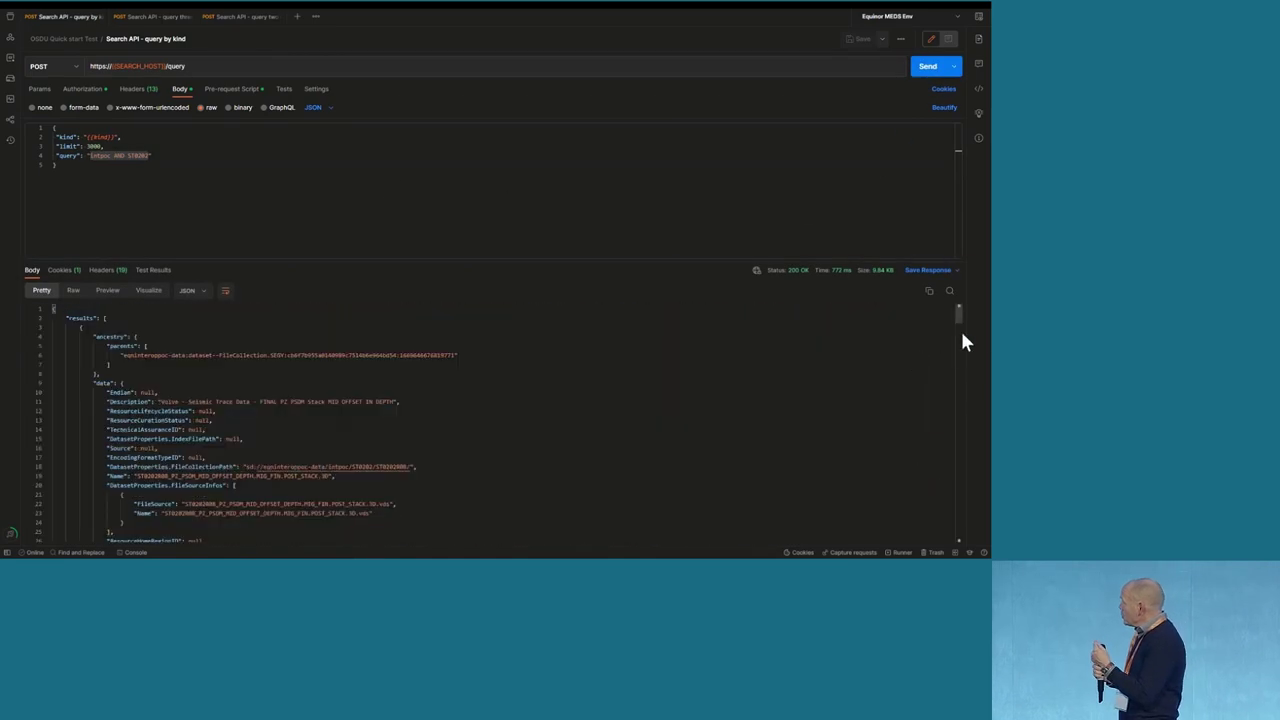
Inspect the 200 OK response: 5 results, including ST0202R08_PZ_PSDM_MID_OFFSET_AP.
left_click_drag(932, 262, 932, 174)
scroll(958, 236, "down", 3)
left_click_drag(956, 243, 955, 525)
left_click(114, 527)
scroll(552, 475, "up", 3)
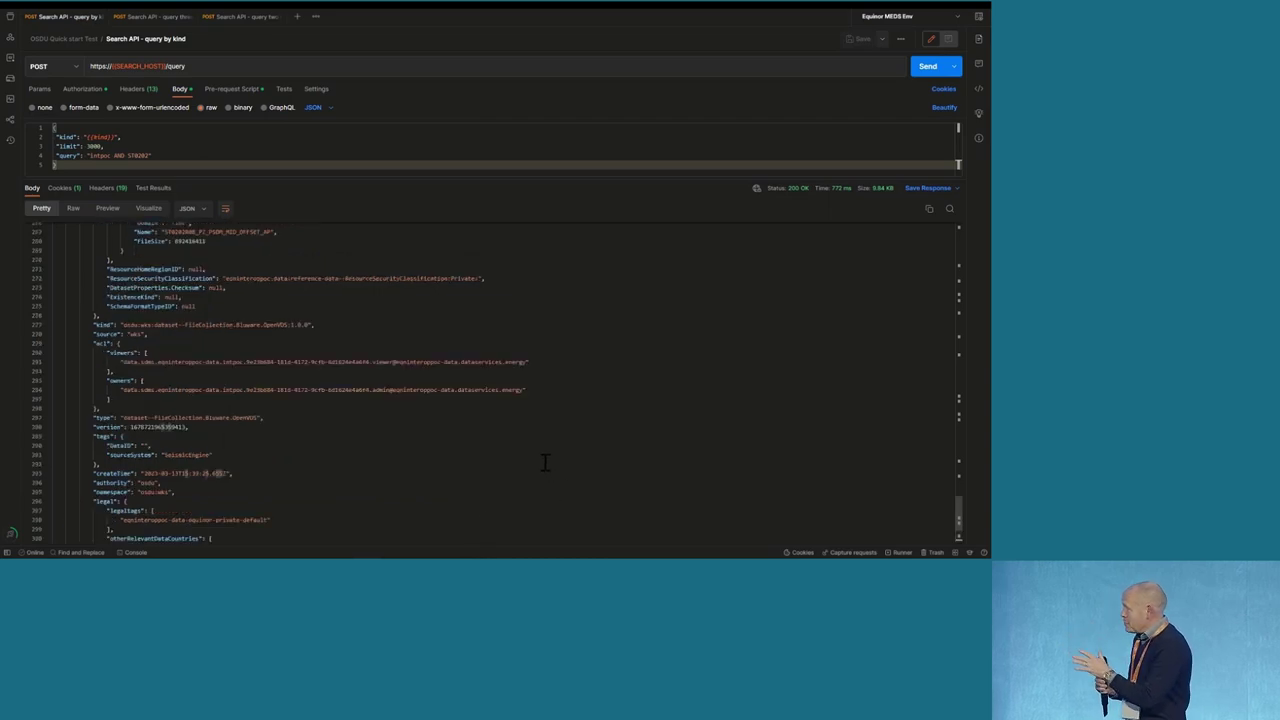
scroll(527, 451, "up", 3)
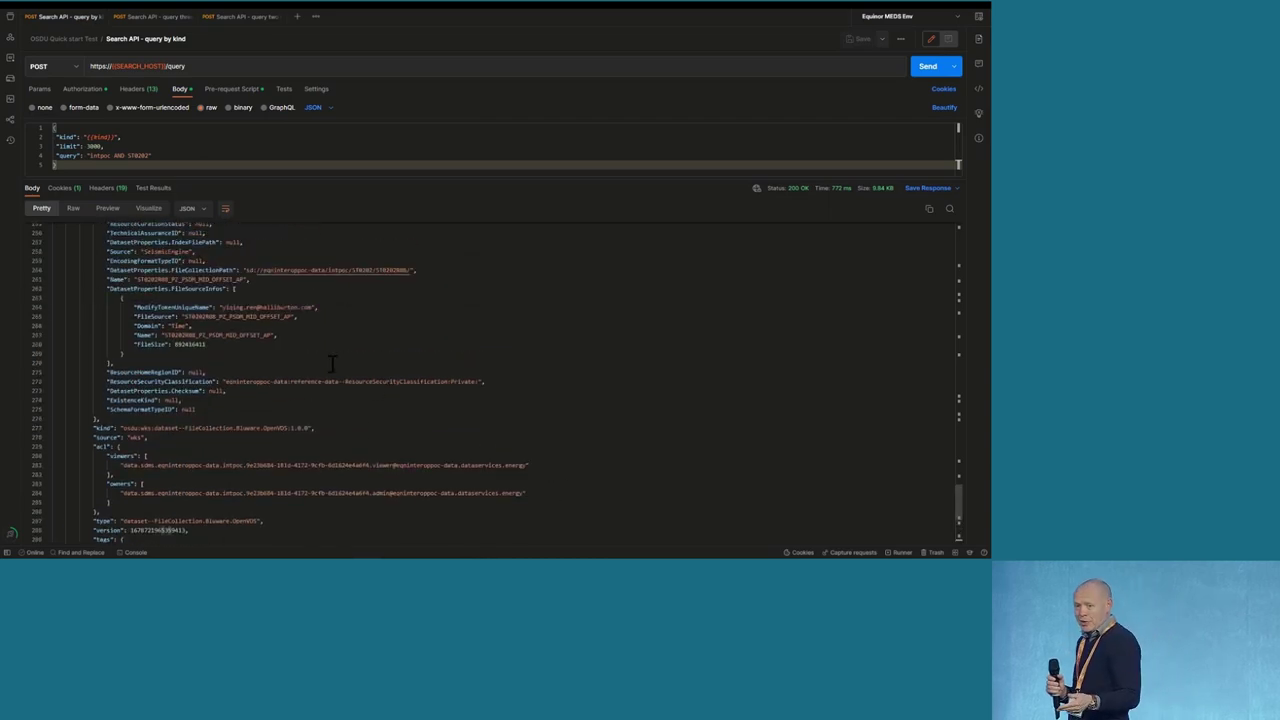
left_click_drag(289, 336, 163, 335)
Run the three-records query, cycle through its 'kind' matches, then move to the two-records request.
key("ctrl+Tab")
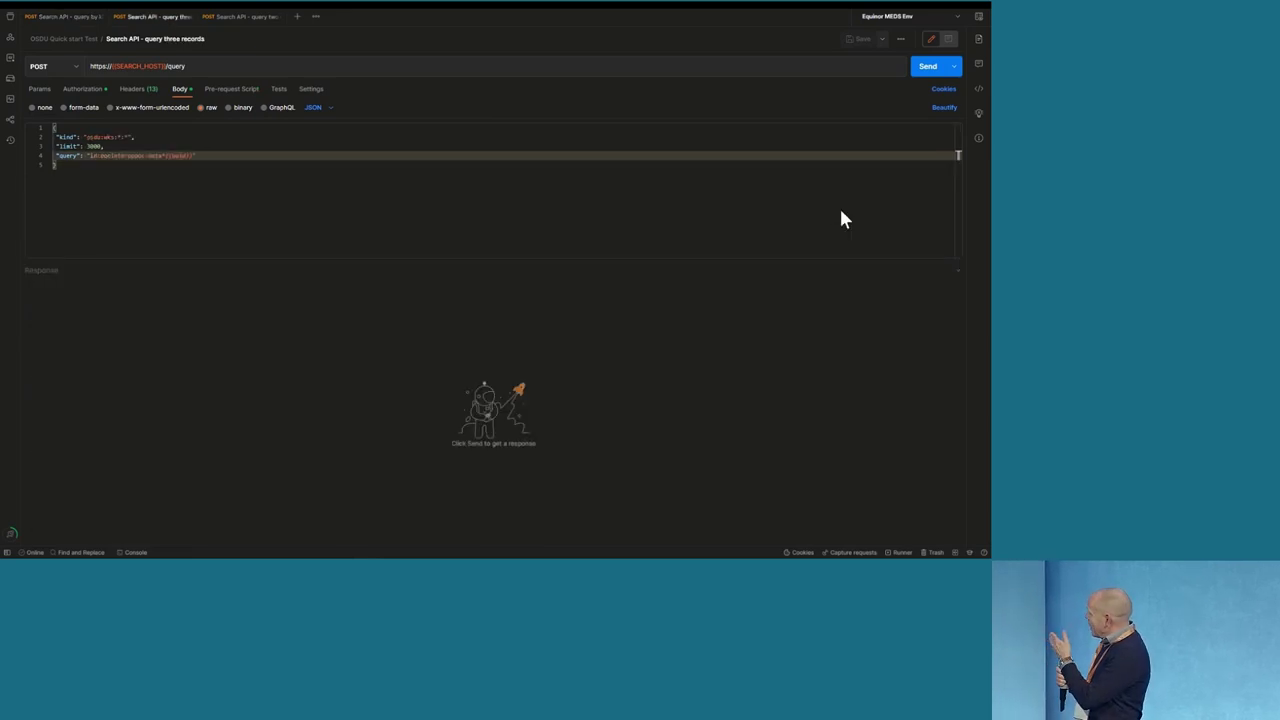
left_click(926, 70)
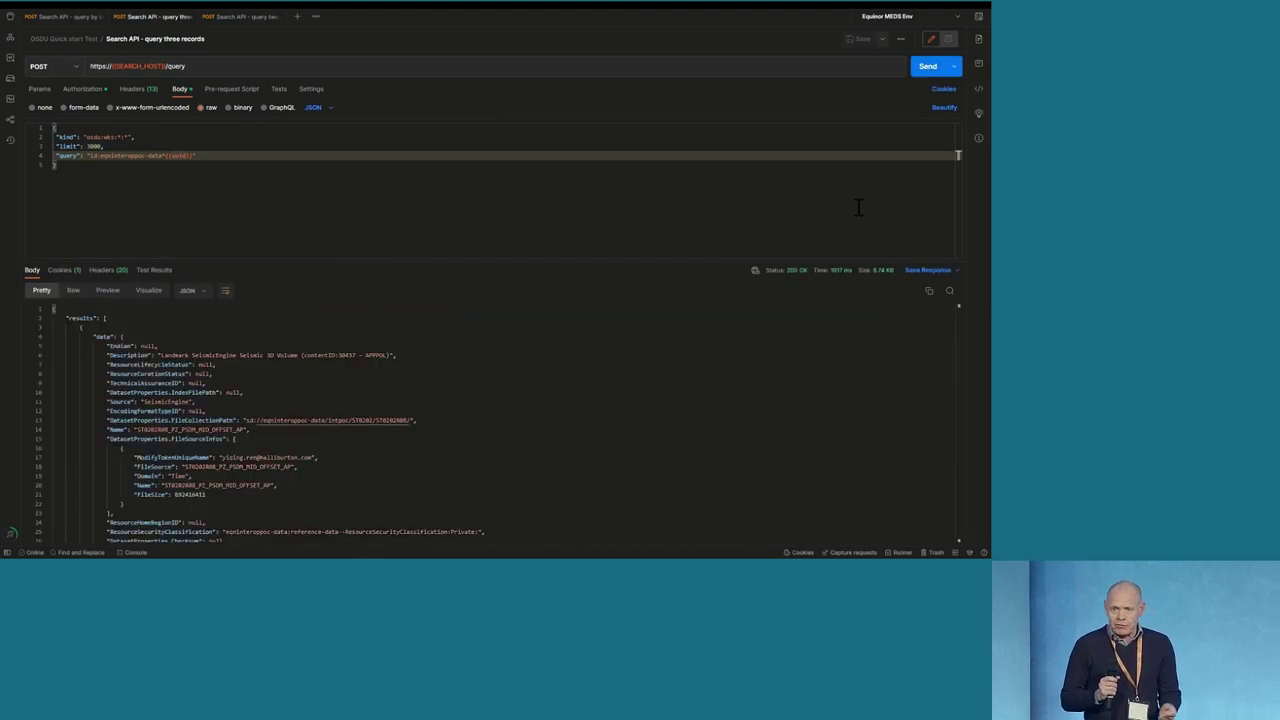
left_click(949, 290)
type("kind")
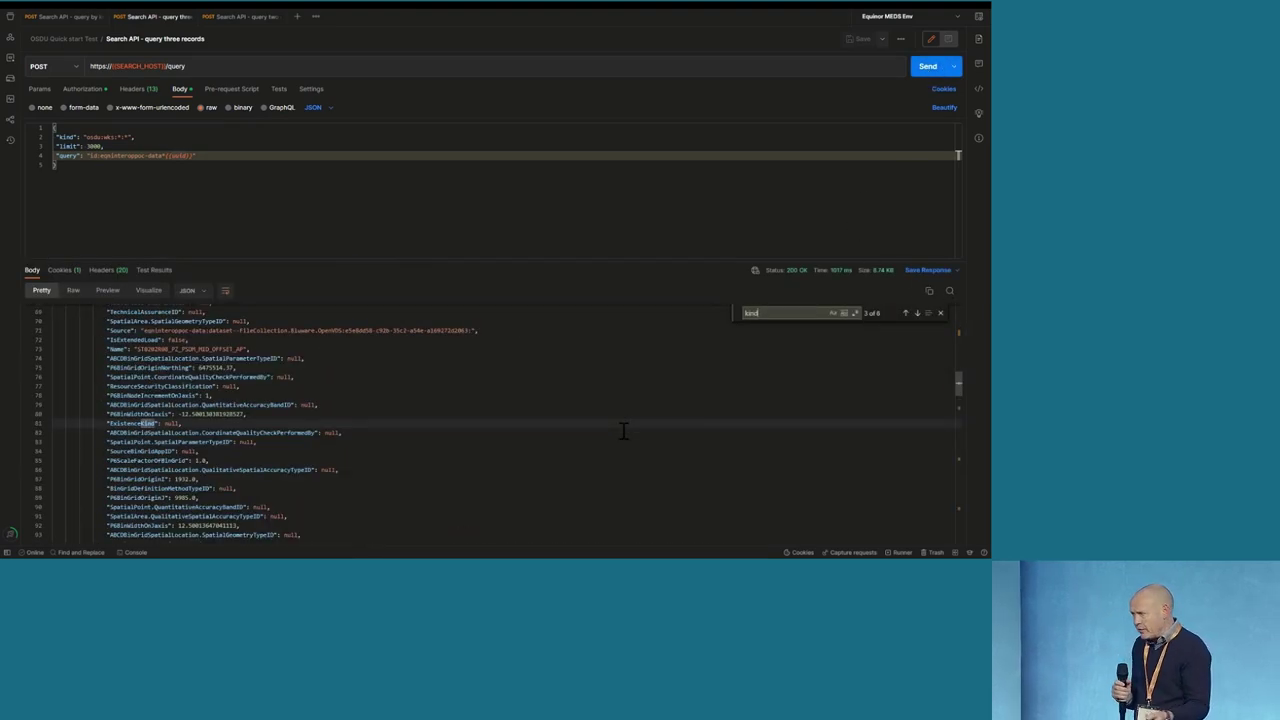
key("Return")
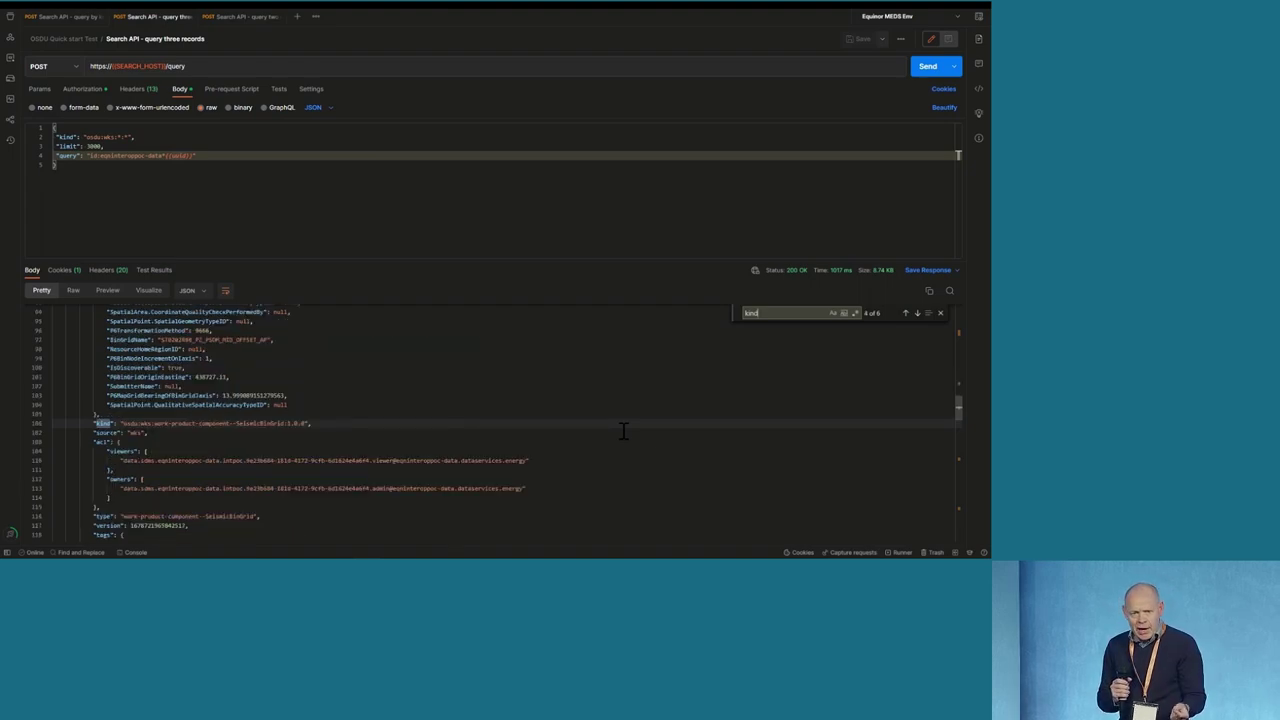
key("Return")
key("Return")
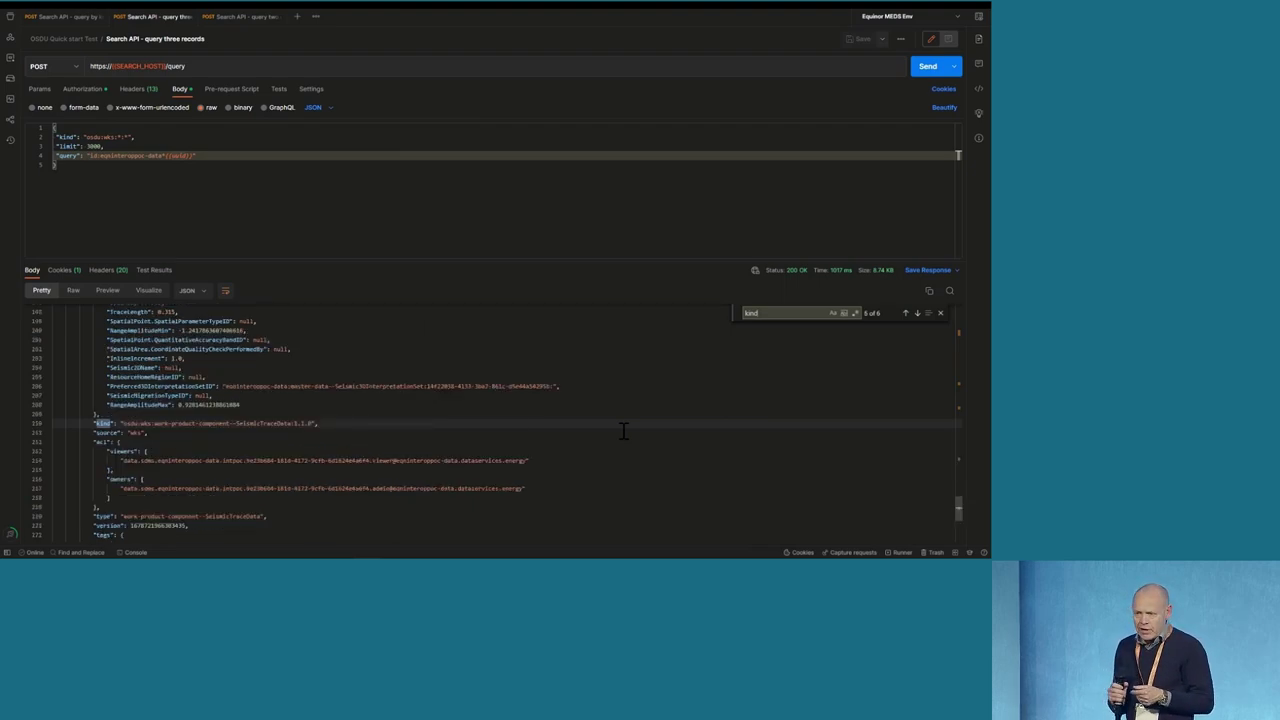
key("Return")
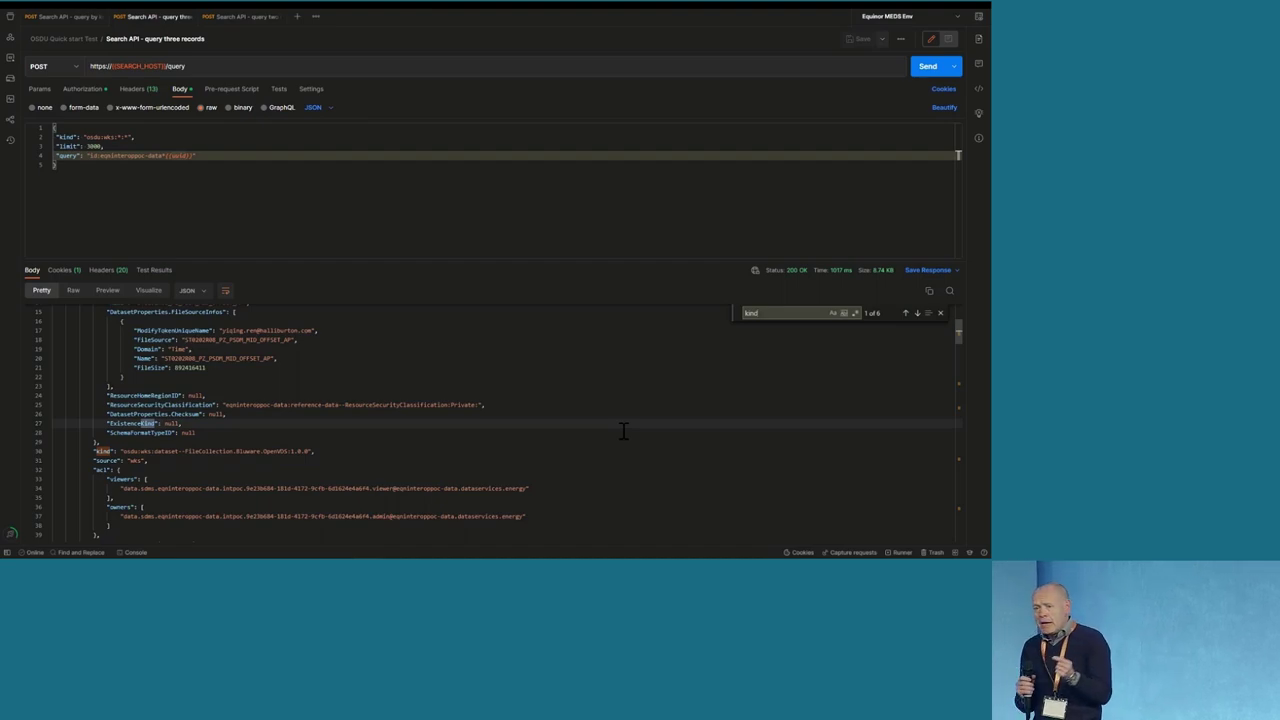
key("ctrl+Tab")
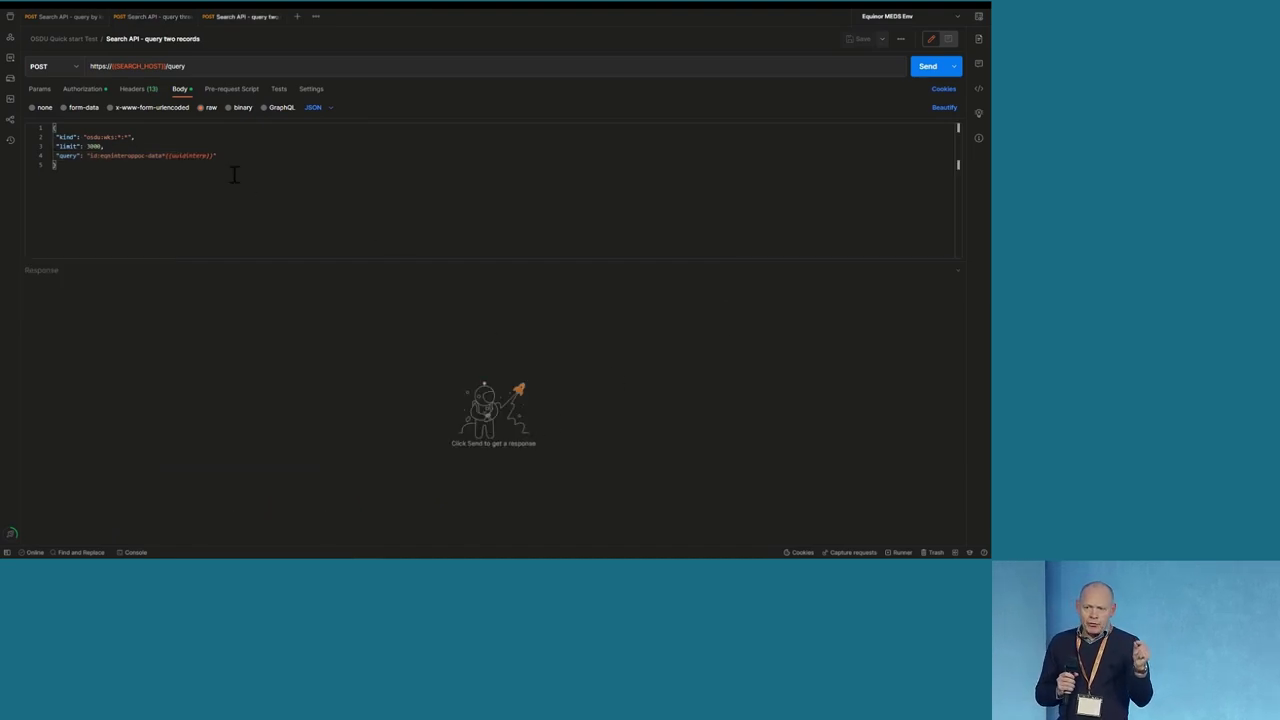
Send the two-records query and step through the 'kin' matches in its response.
left_click(226, 156)
left_click(930, 67)
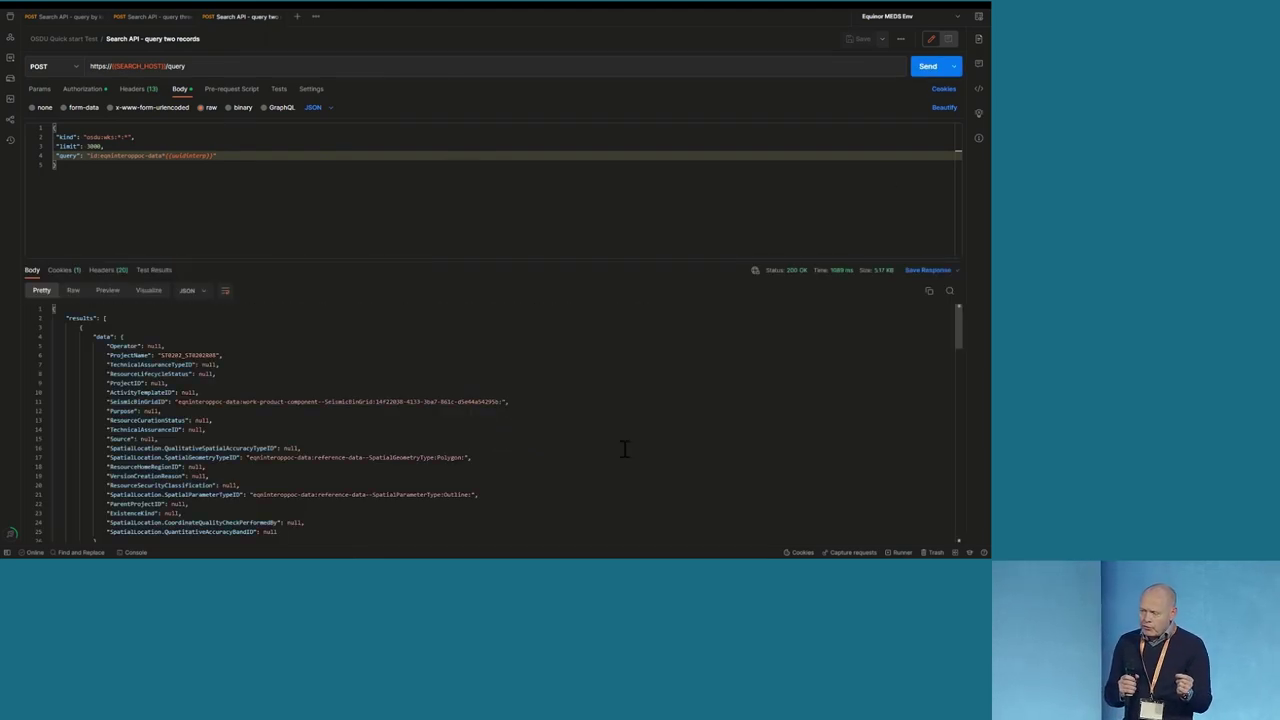
left_click(808, 424)
key("ctrl+f")
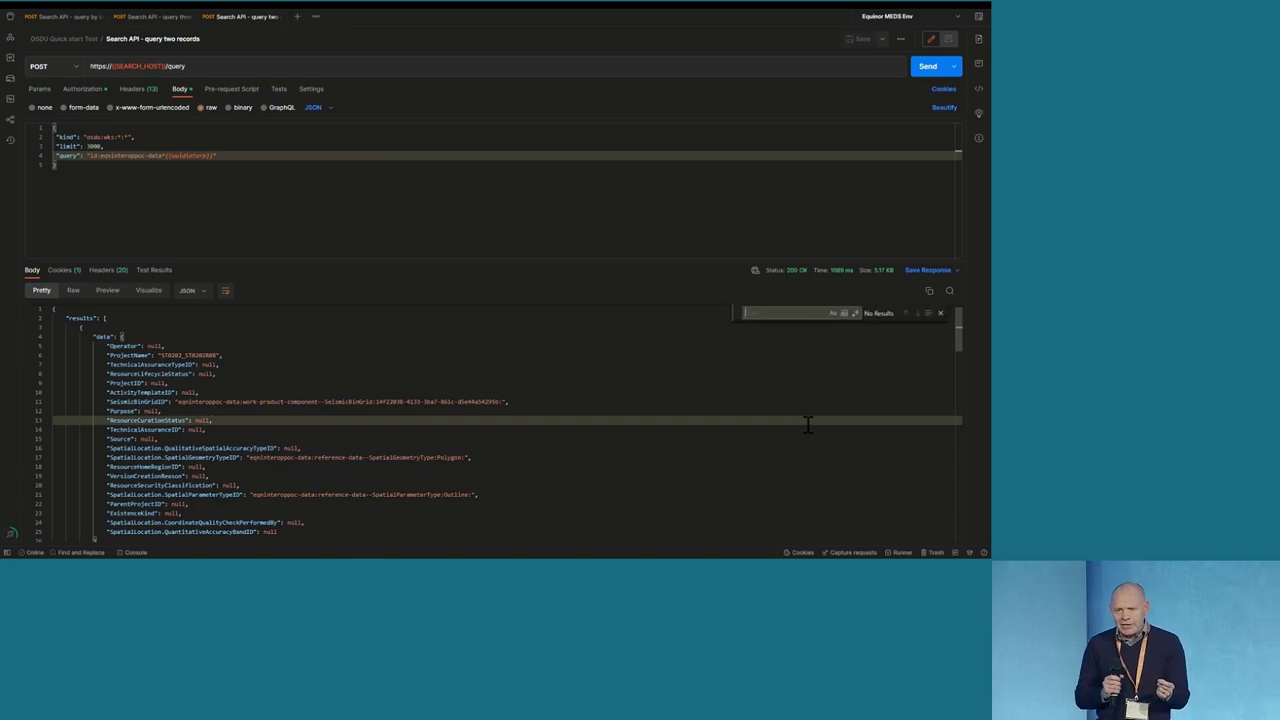
type("kind")
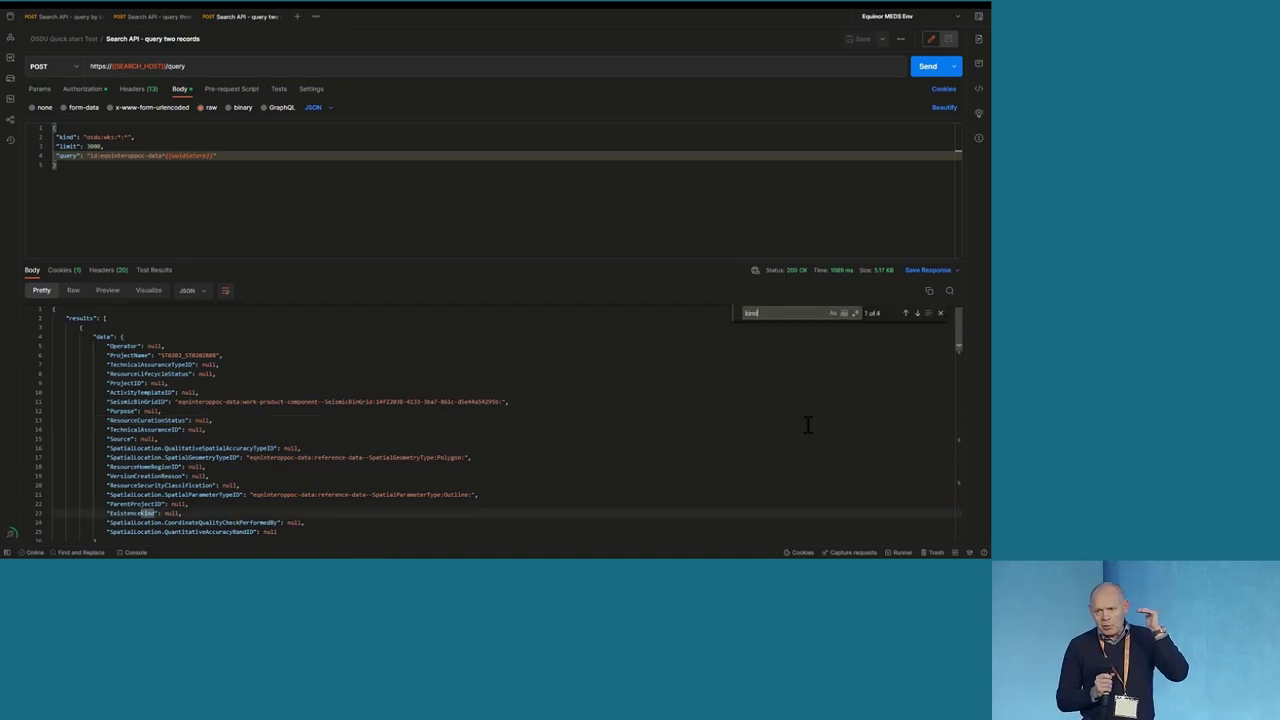
key("Return")
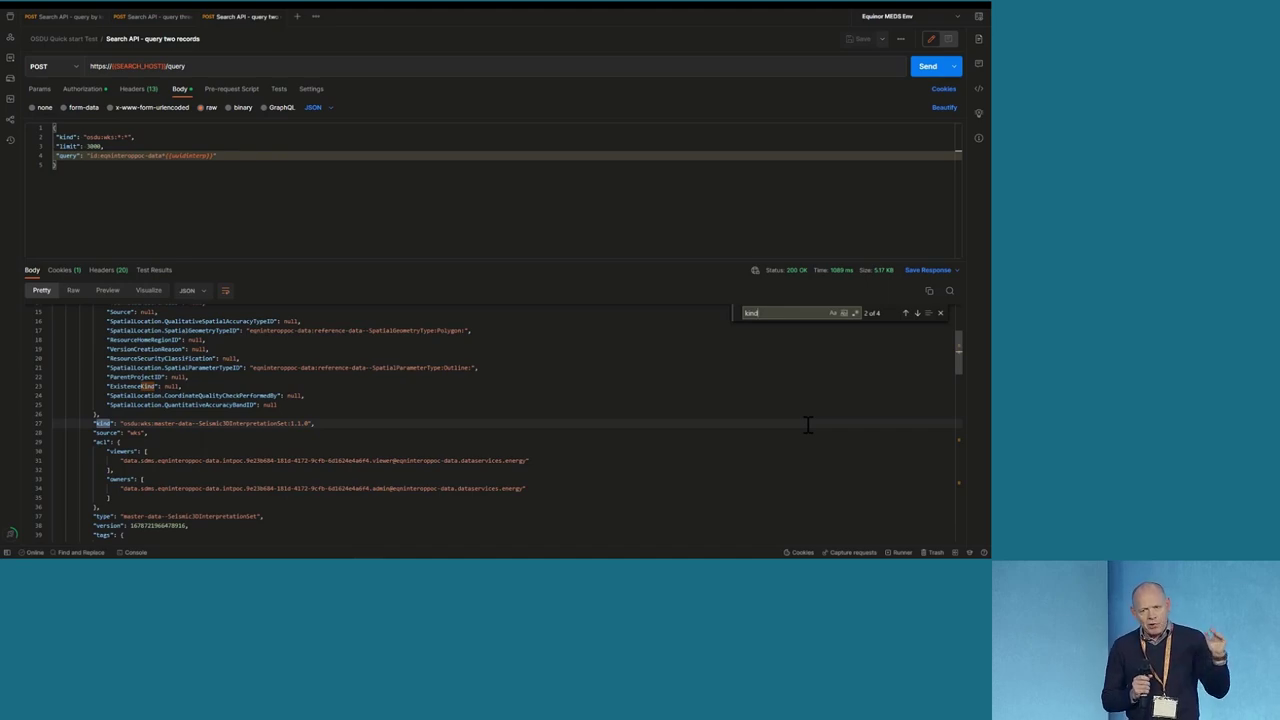
key("Return")
key("Return")
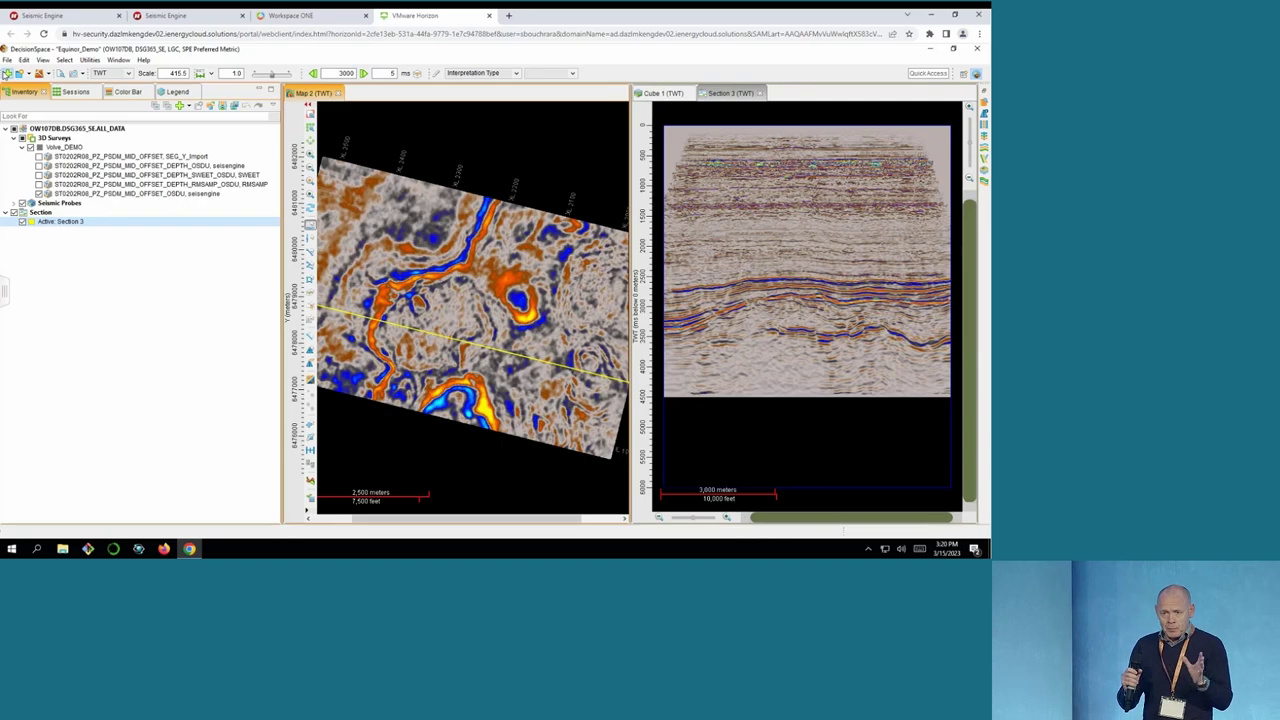
Add the ST0202R08_PZ_PSDM_MID_OFFSET_AP_OSDU volume to the Volve_DEMO inventory from Add Data.
left_click(7, 75)
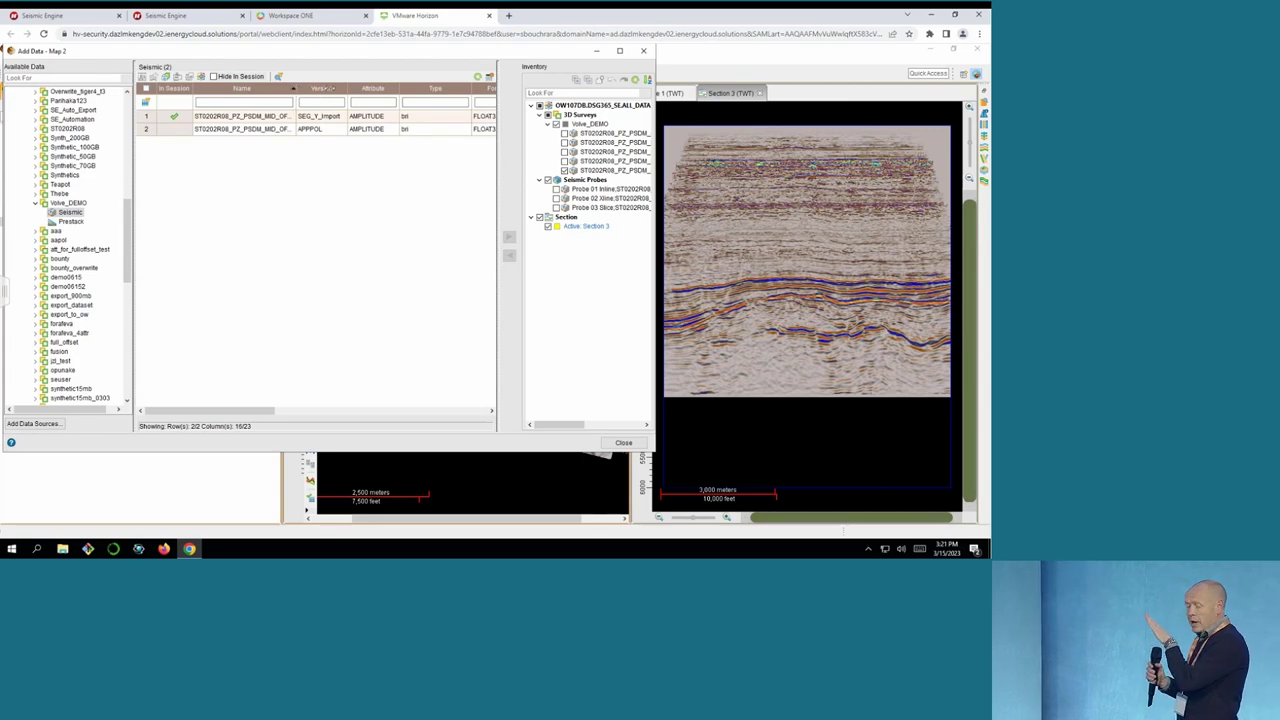
double_click(351, 88)
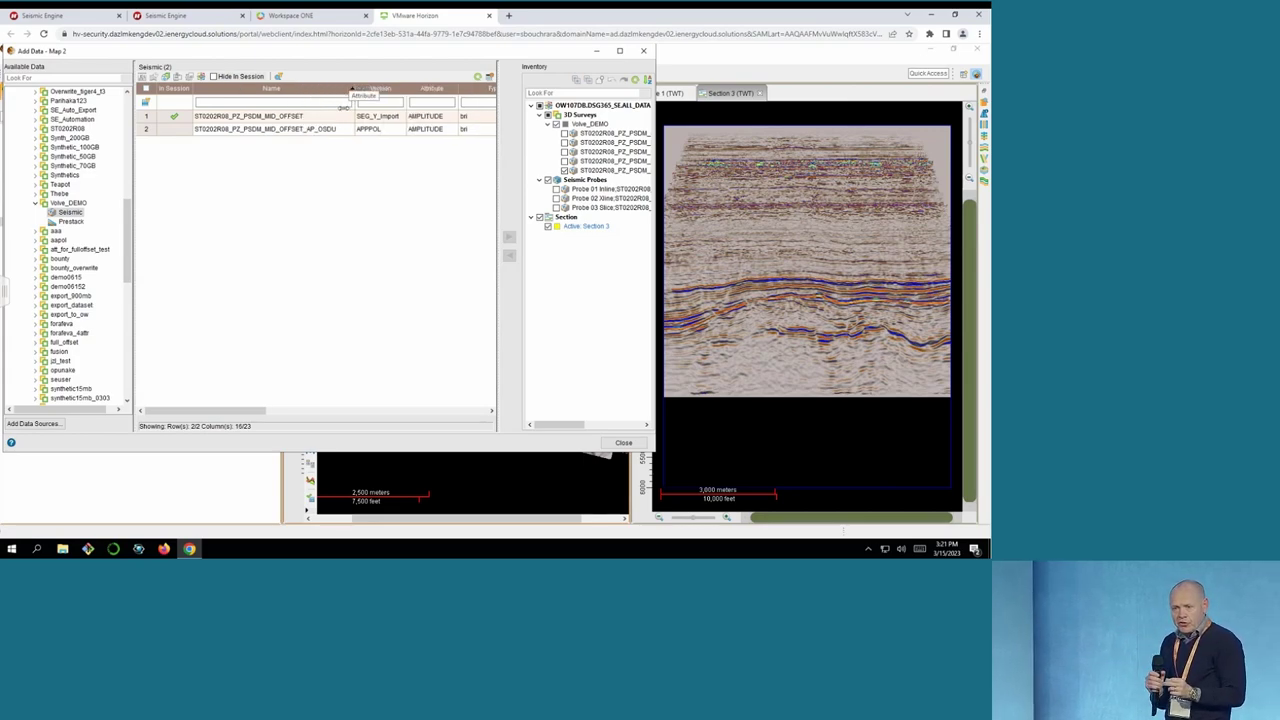
left_click(326, 130)
left_click(327, 131)
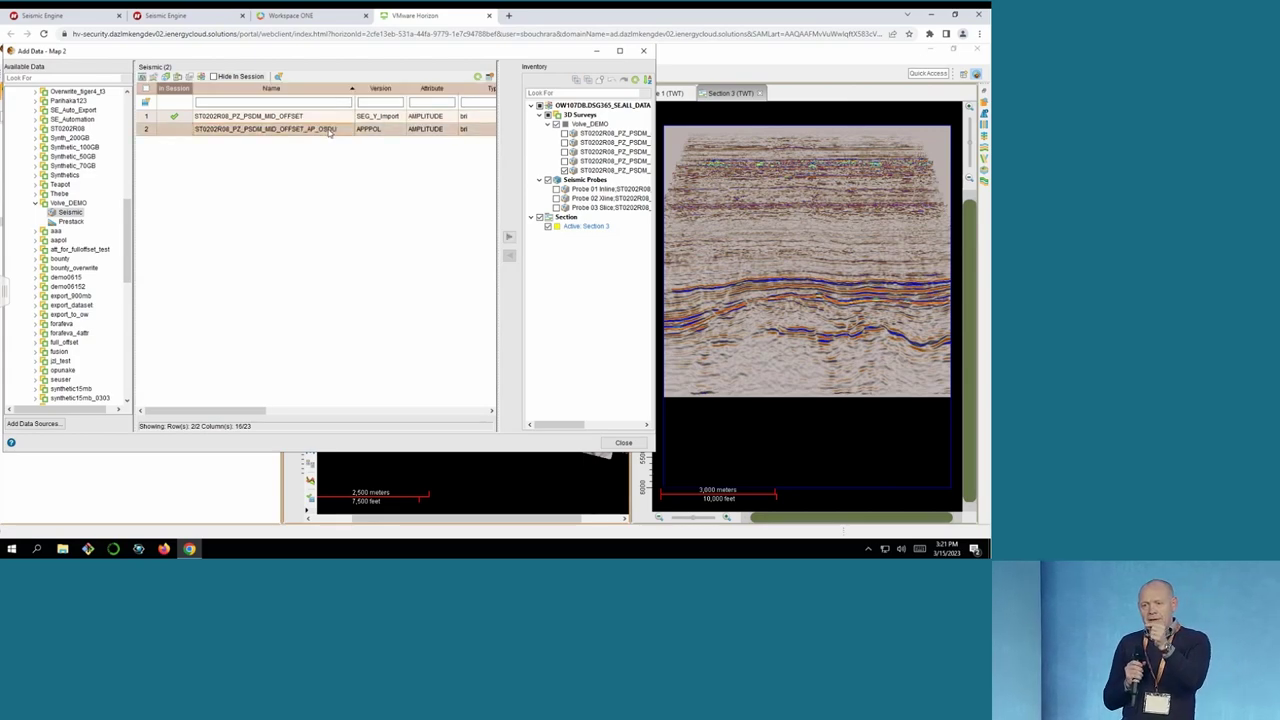
left_click(508, 239)
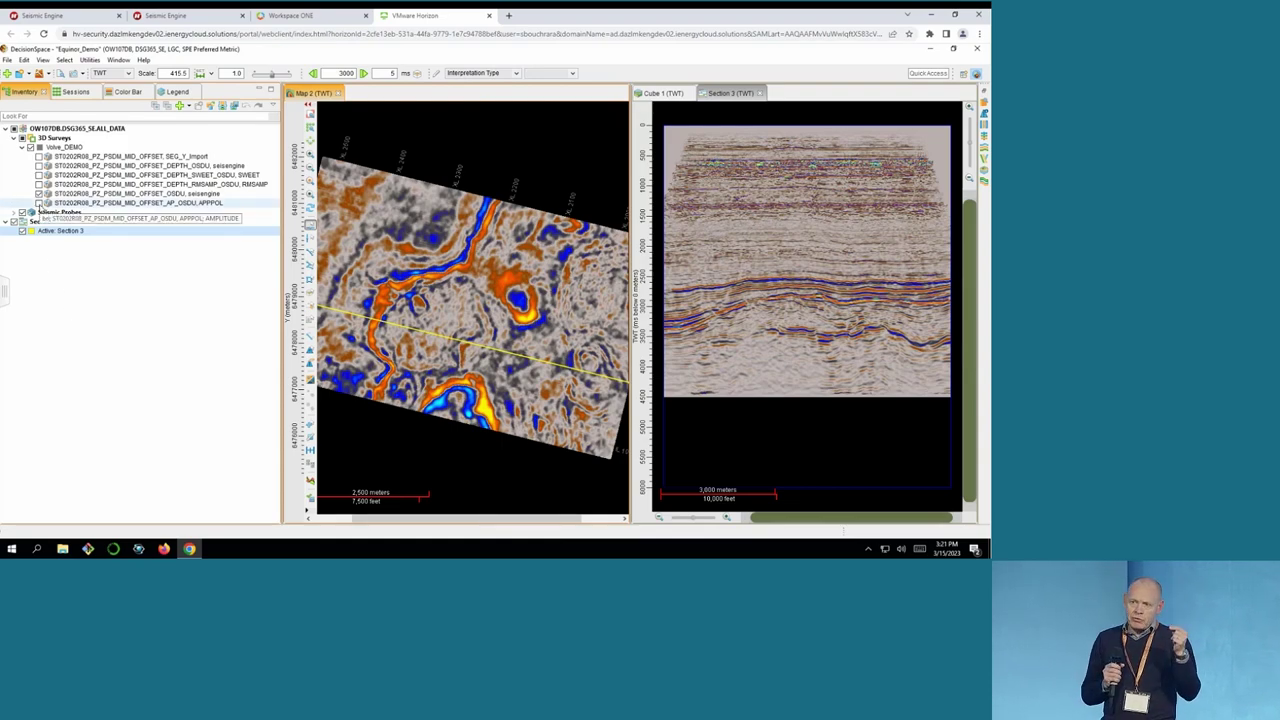
Tick the new AP_OSDU seismic volume in the Inventory tree to display it.
left_click(39, 203)
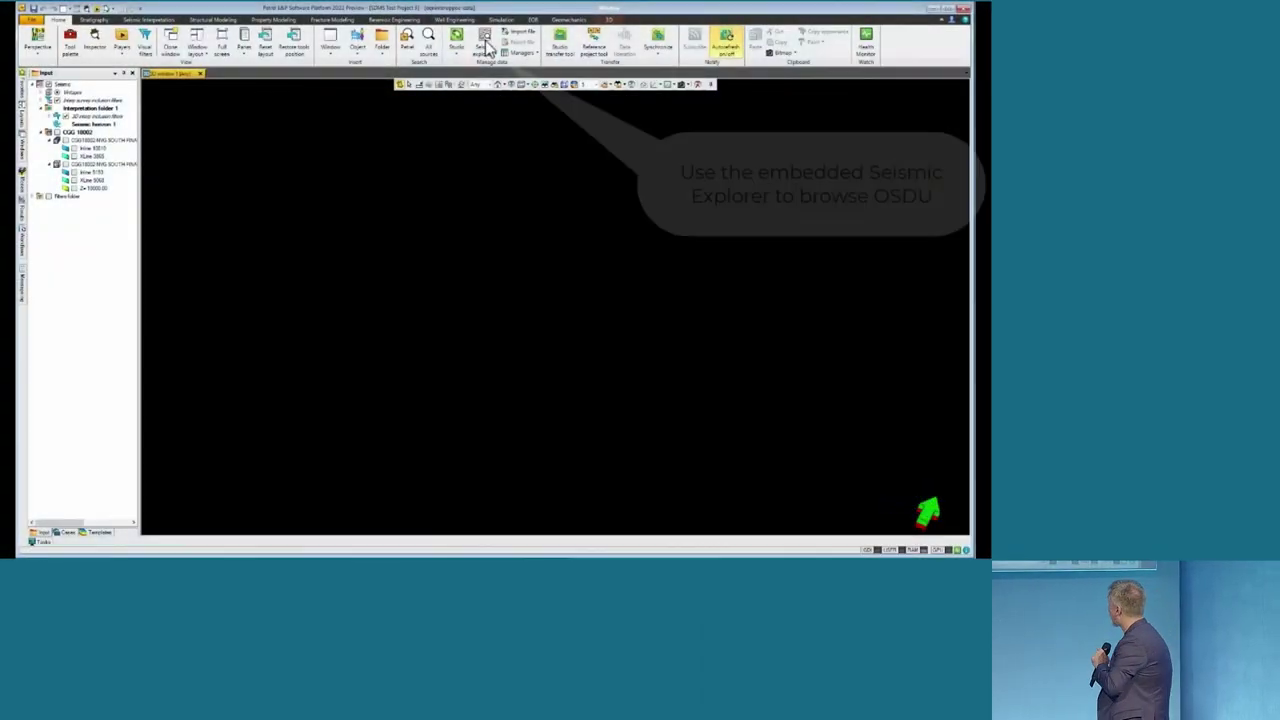
Add the CGG18002 FULLSTACK [SEGY] [Realized] 2 volume from Seismic explorer to the project.
left_click(488, 48)
left_click(492, 68)
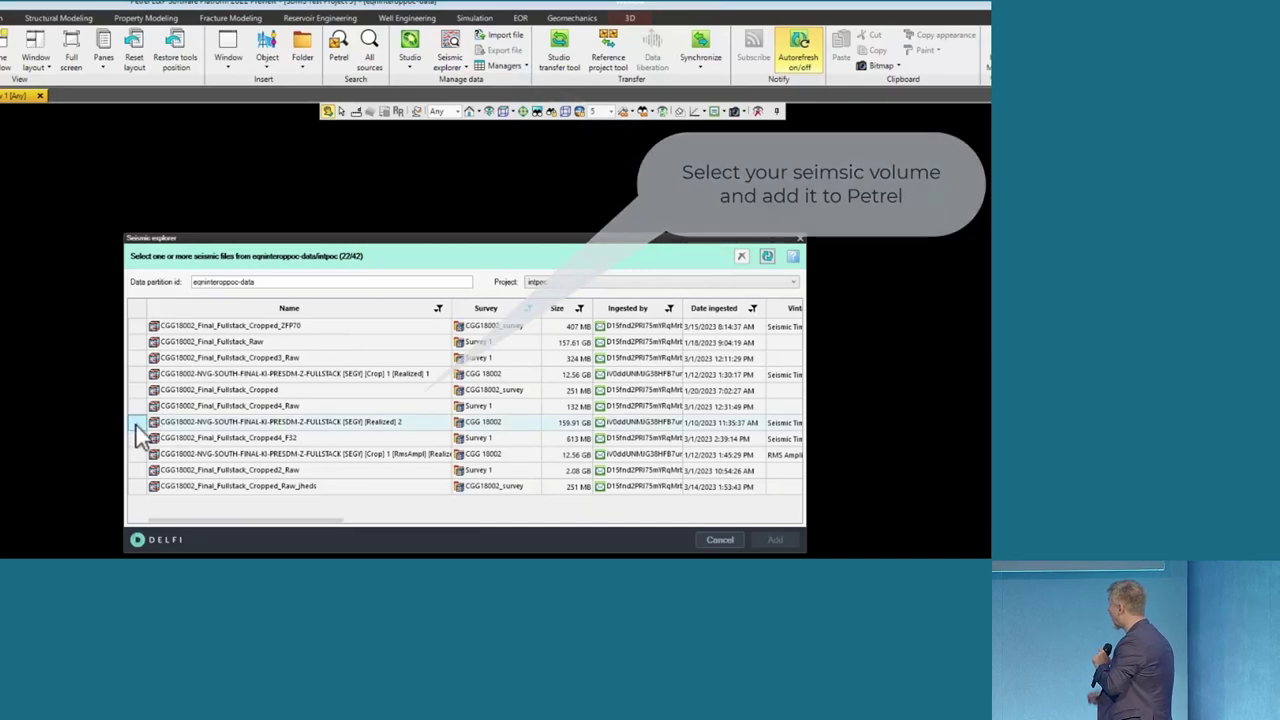
left_click(137, 422)
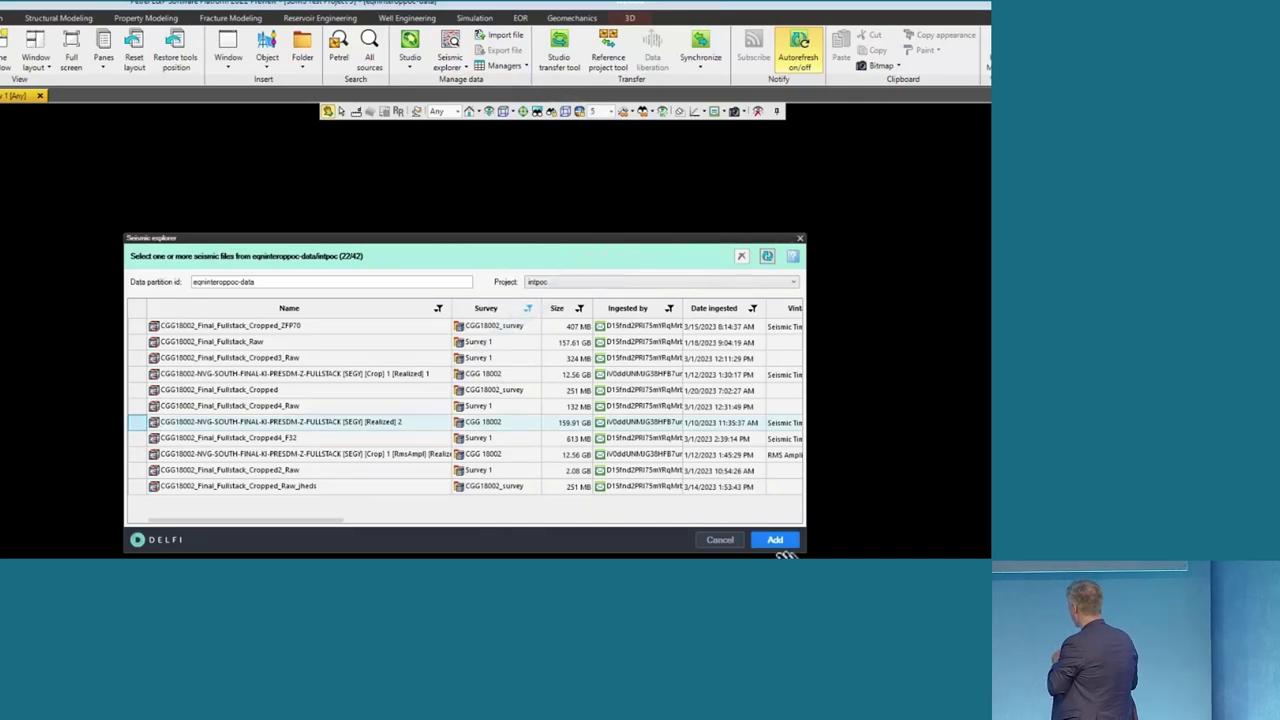
left_click(775, 539)
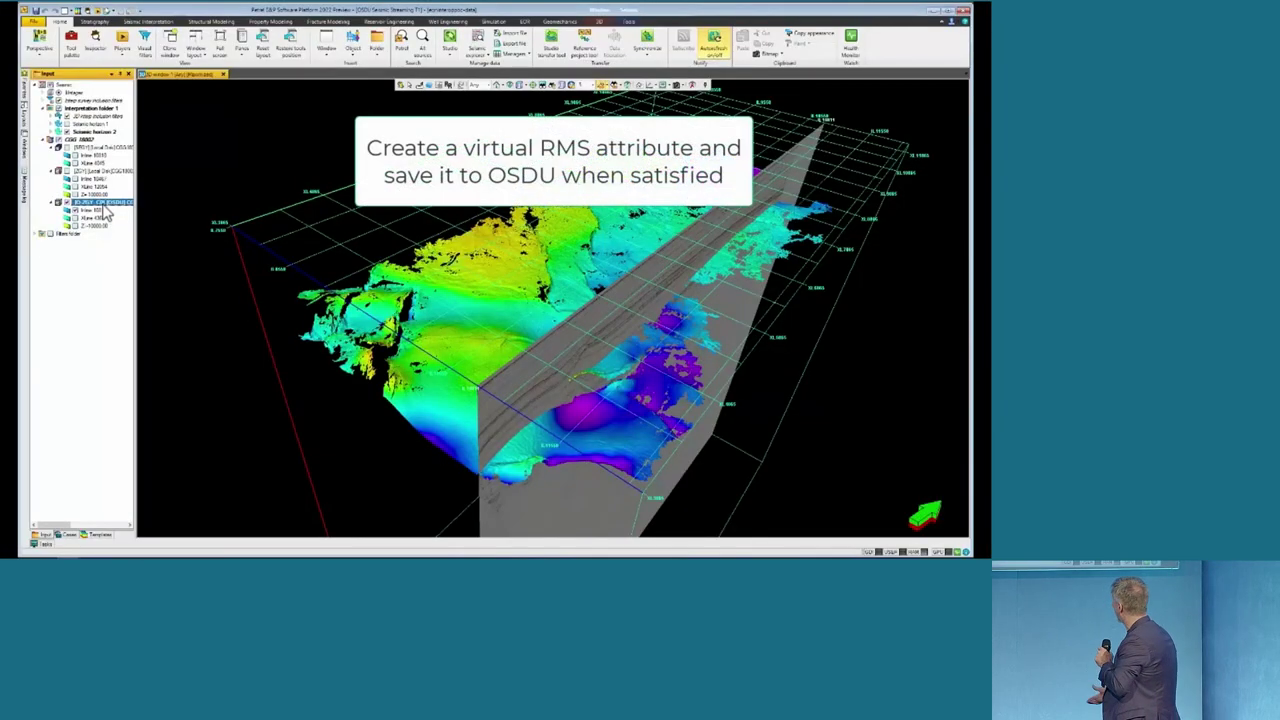
Create a virtual RMS Amplitude volume attribute from the OSDU full-stack cube.
right_click(104, 212)
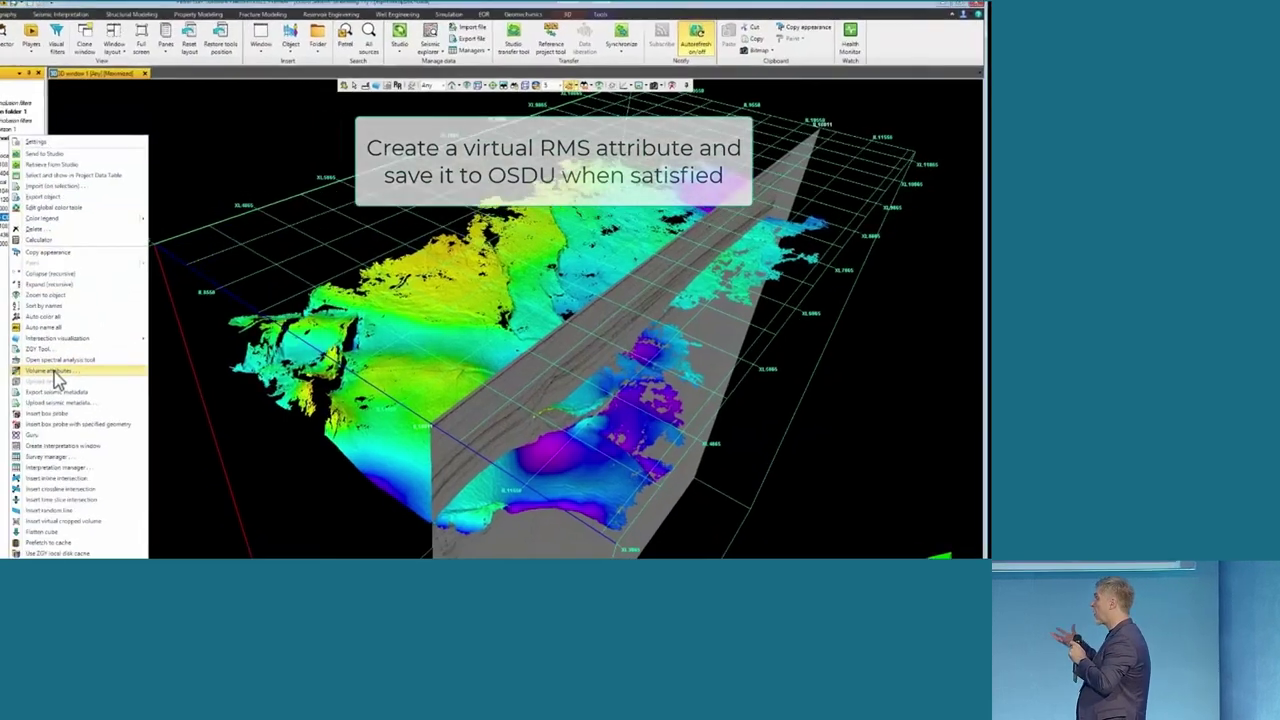
left_click(140, 338)
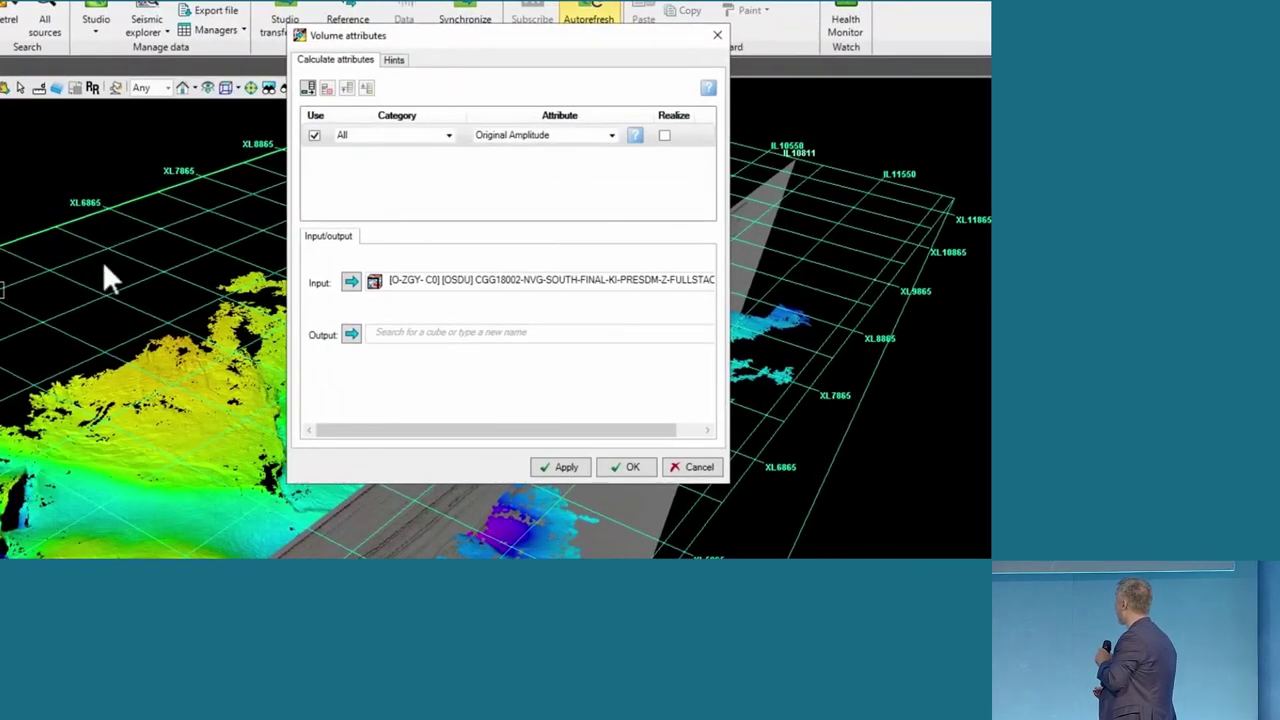
left_click(610, 140)
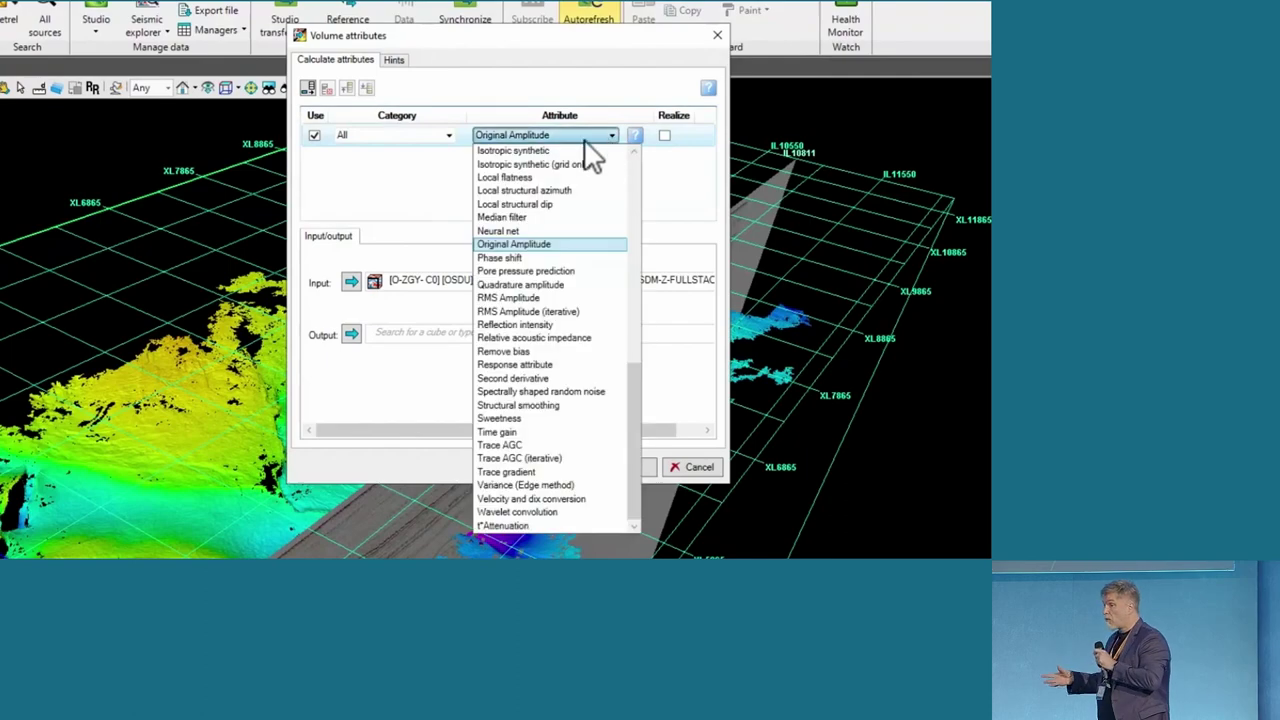
left_click(527, 298)
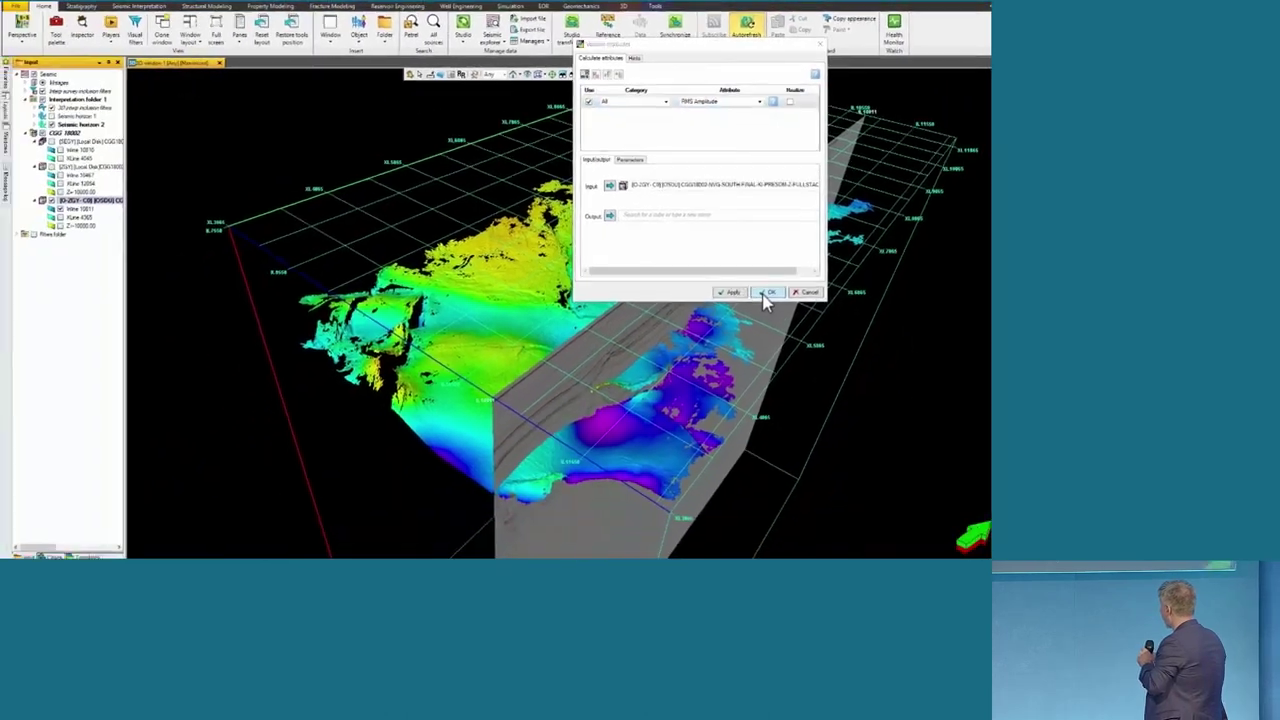
left_click(626, 467)
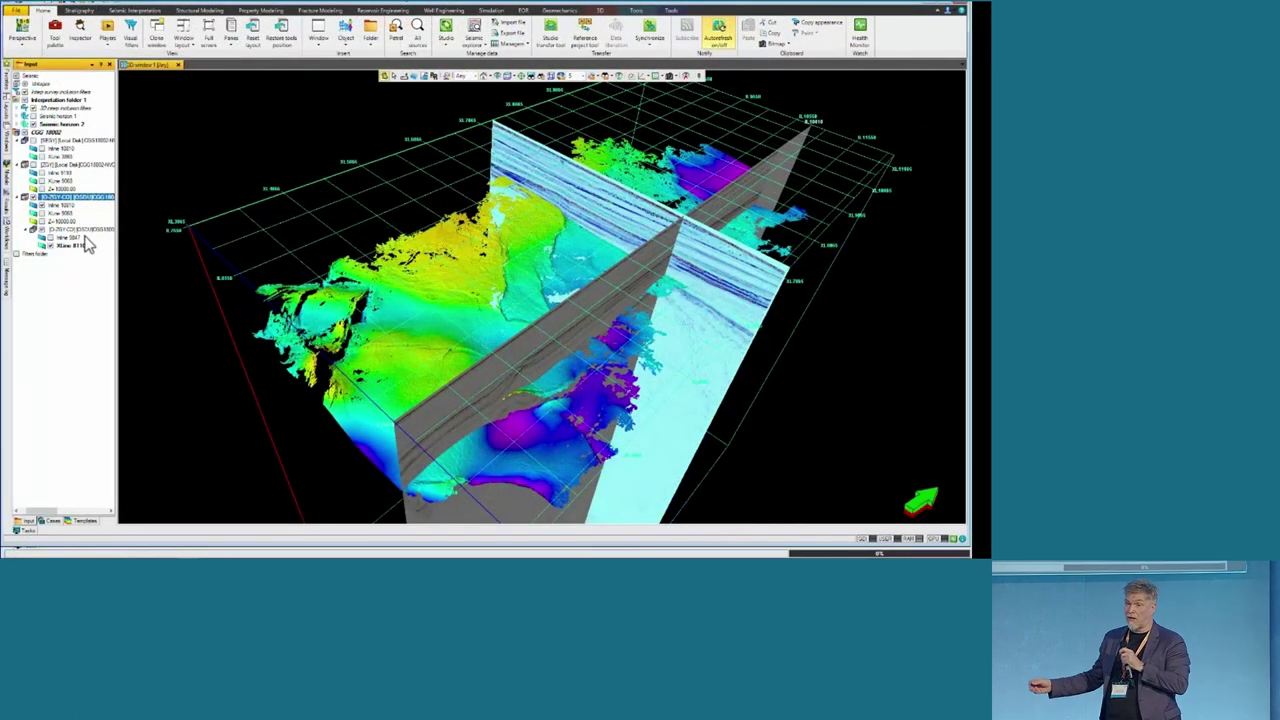
Realize the new virtual RMS attribute volume to OSDU.
left_click(84, 230)
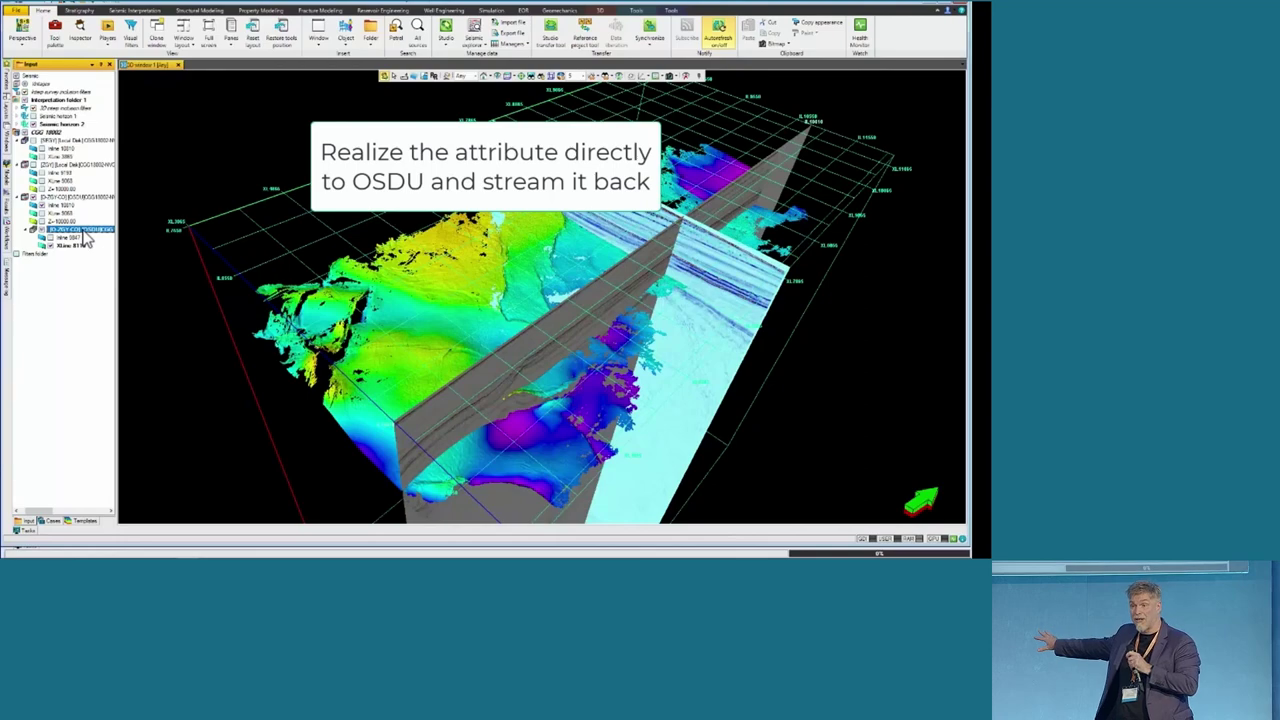
right_click(84, 232)
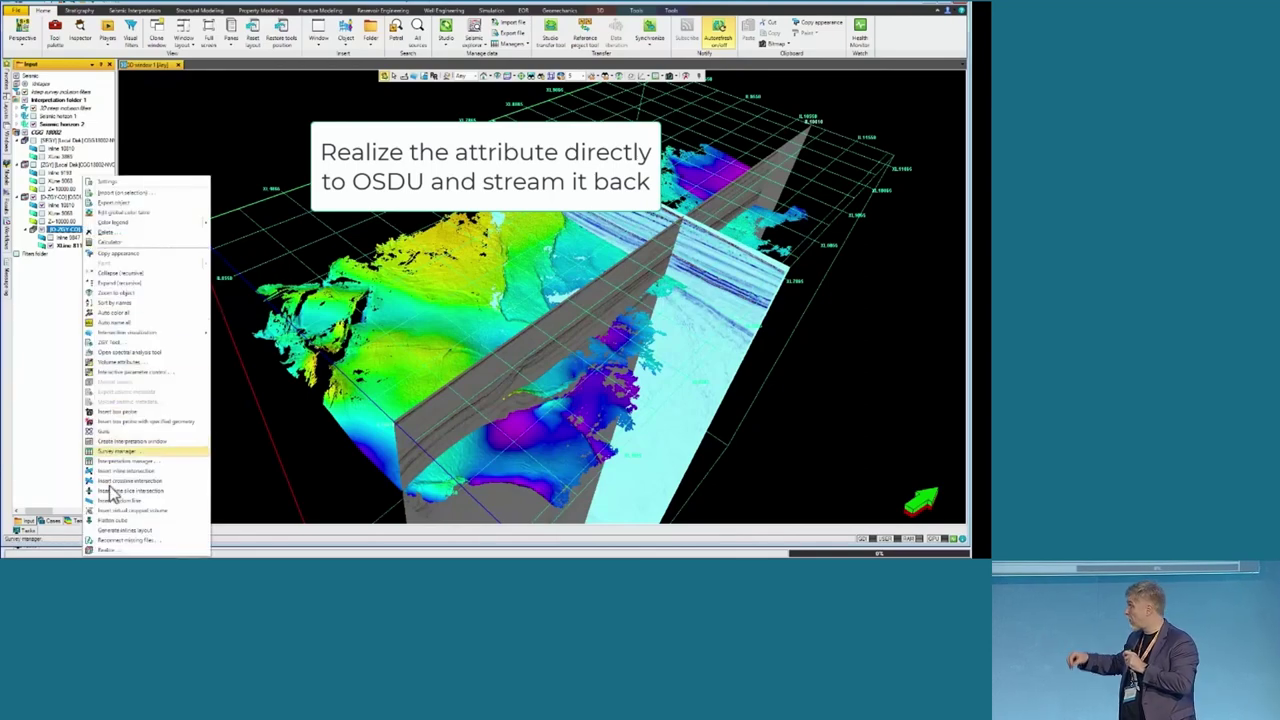
left_click(101, 550)
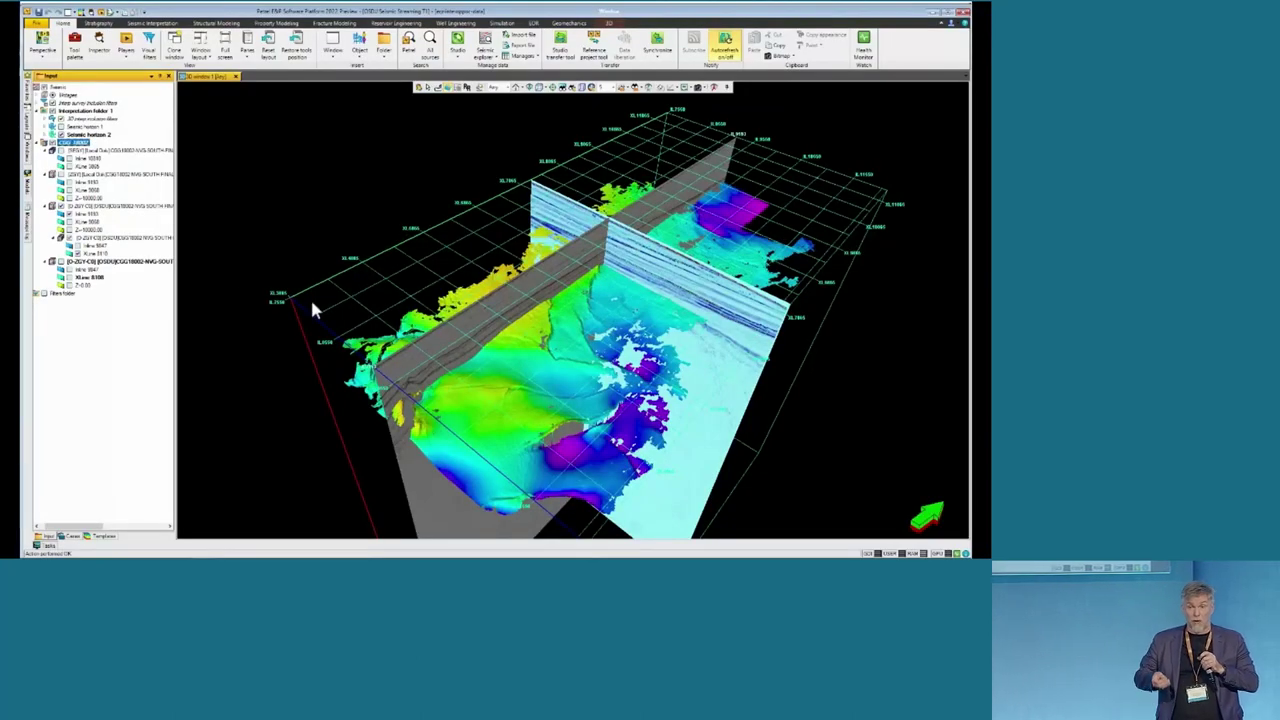
Show crossline 8108 in the 3D view and slide it to crossline 8062.
left_click(77, 255)
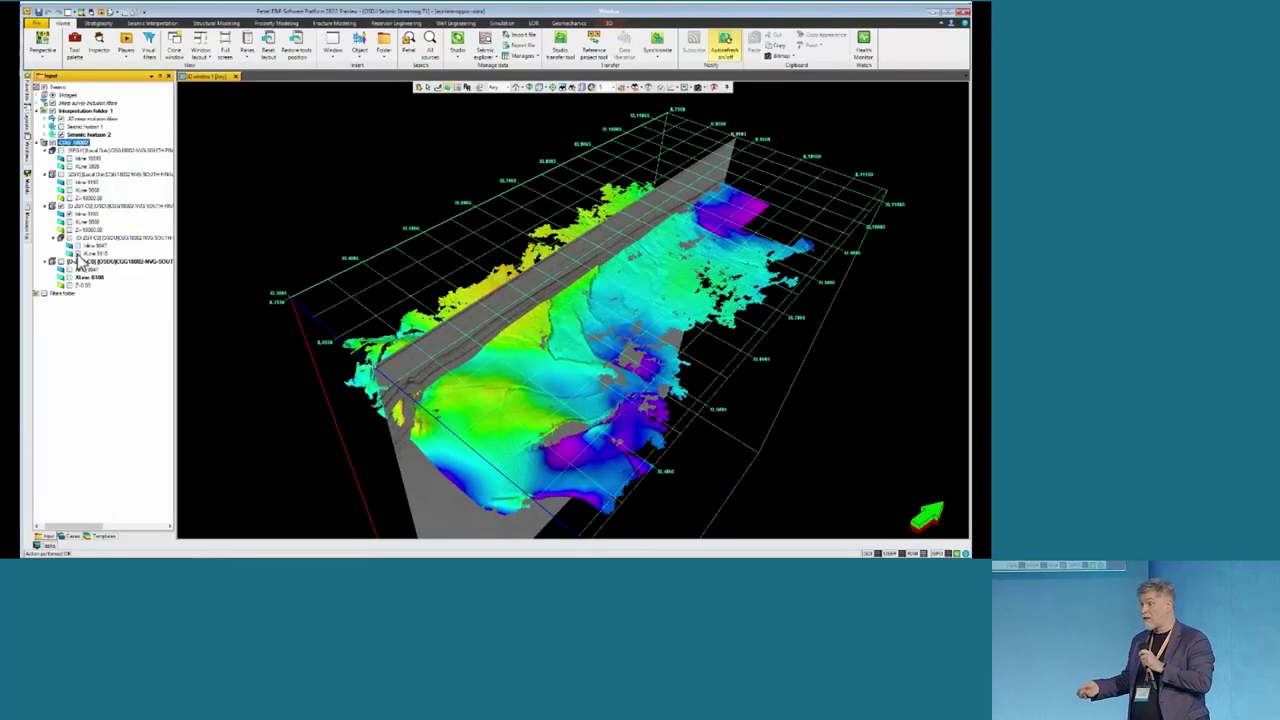
left_click(70, 279)
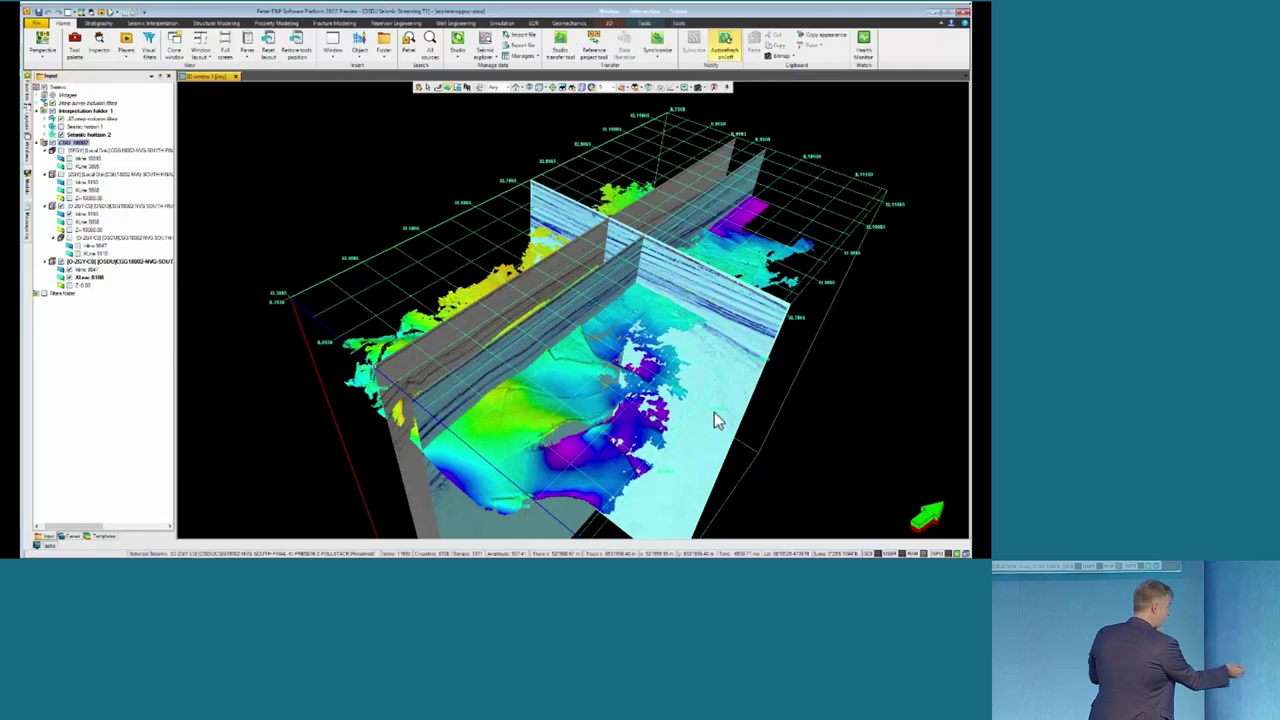
left_click_drag(716, 420, 650, 443)
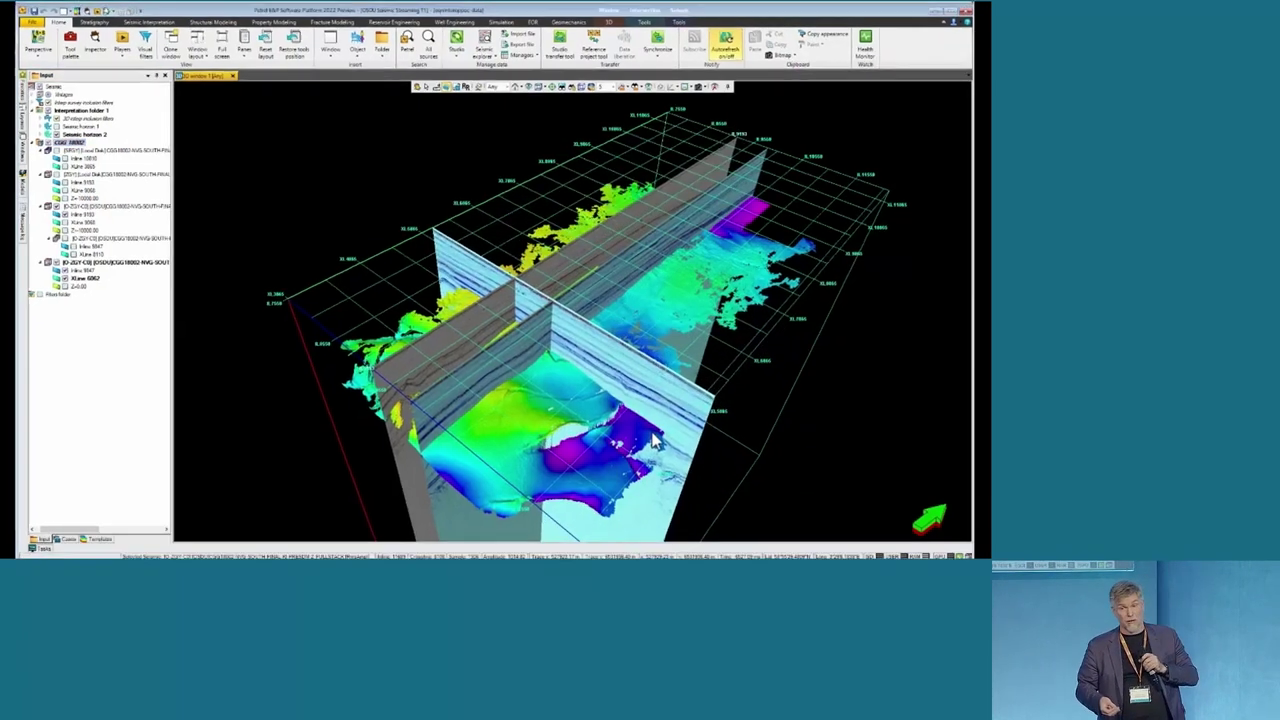
Search for 'ZGY' and launch the ZGY Tool for compression or conversion.
key("ctrl+f")
type("ZGY Tool")
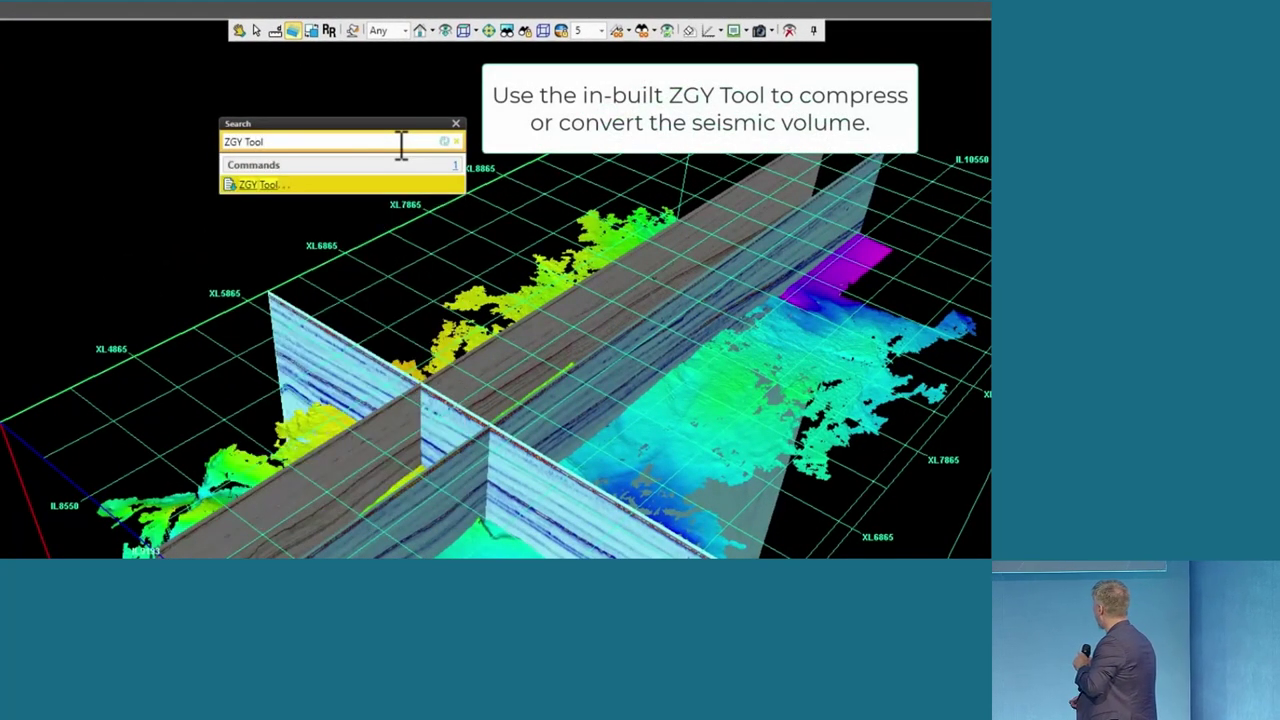
left_click(253, 186)
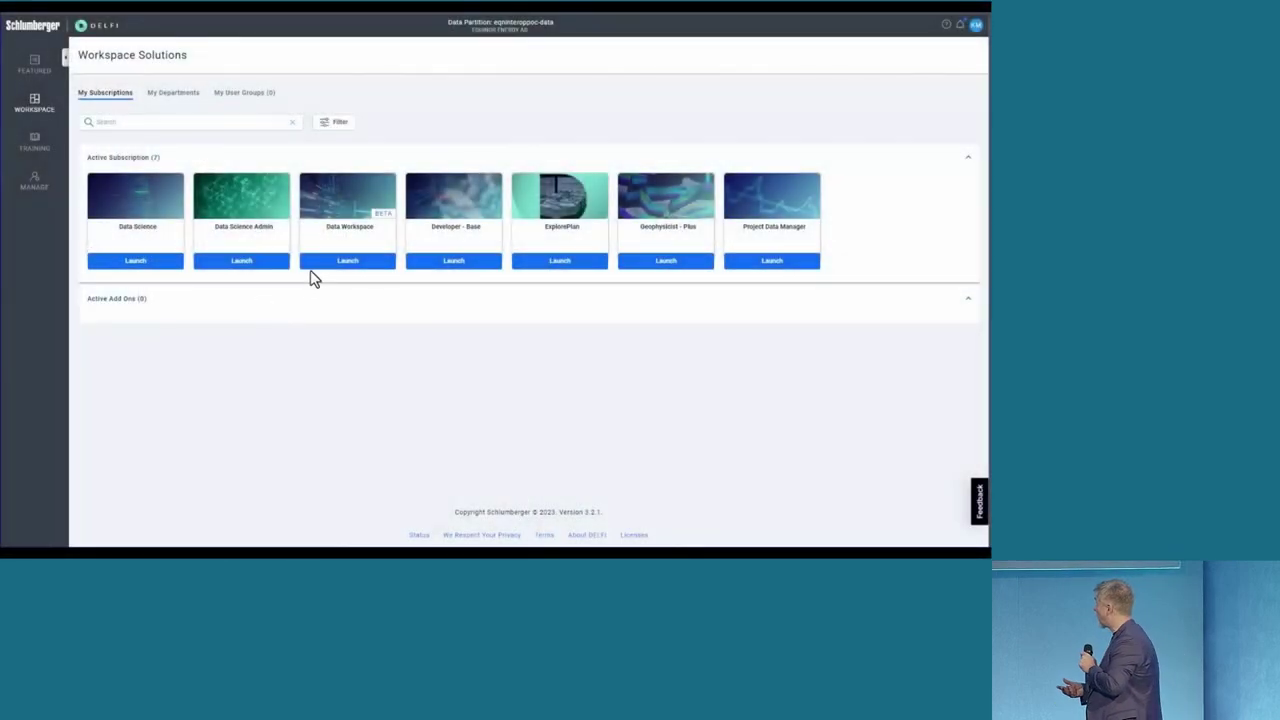
Open the Seismic project in Data Workspace, filtered to SeismicBinGrid 1.0.0 records.
left_click(352, 265)
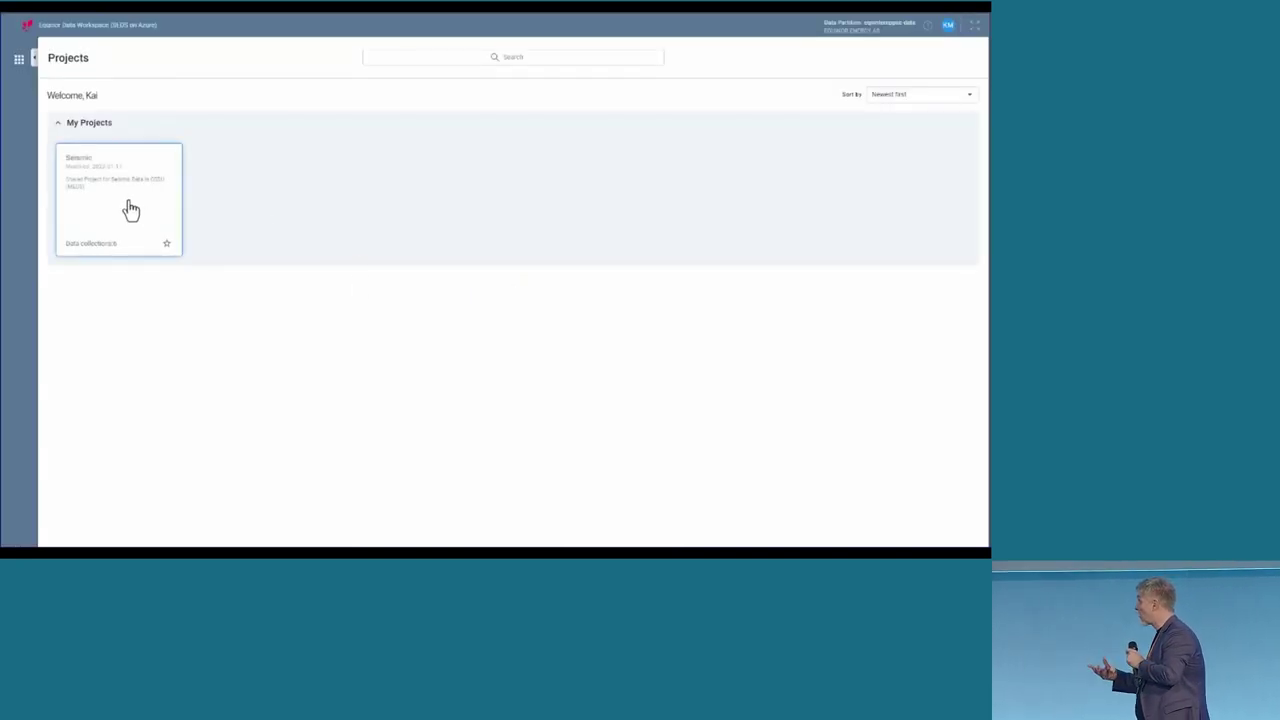
left_click(131, 209)
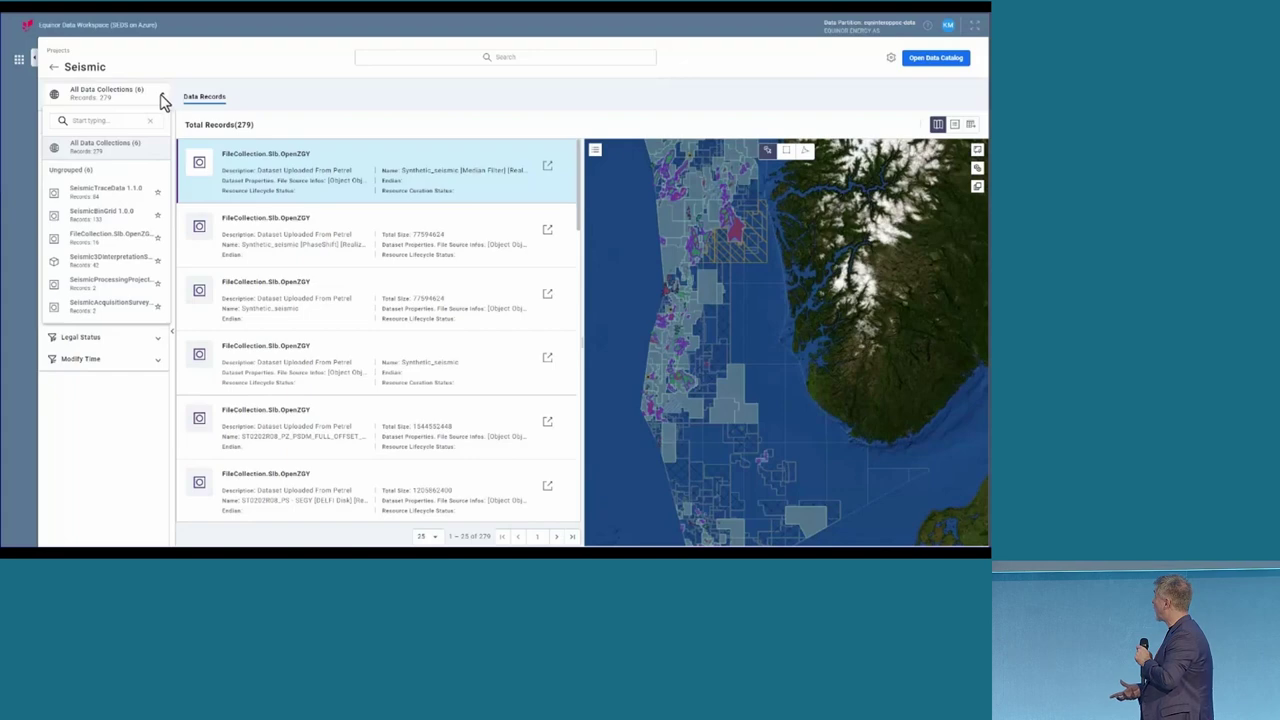
left_click(104, 214)
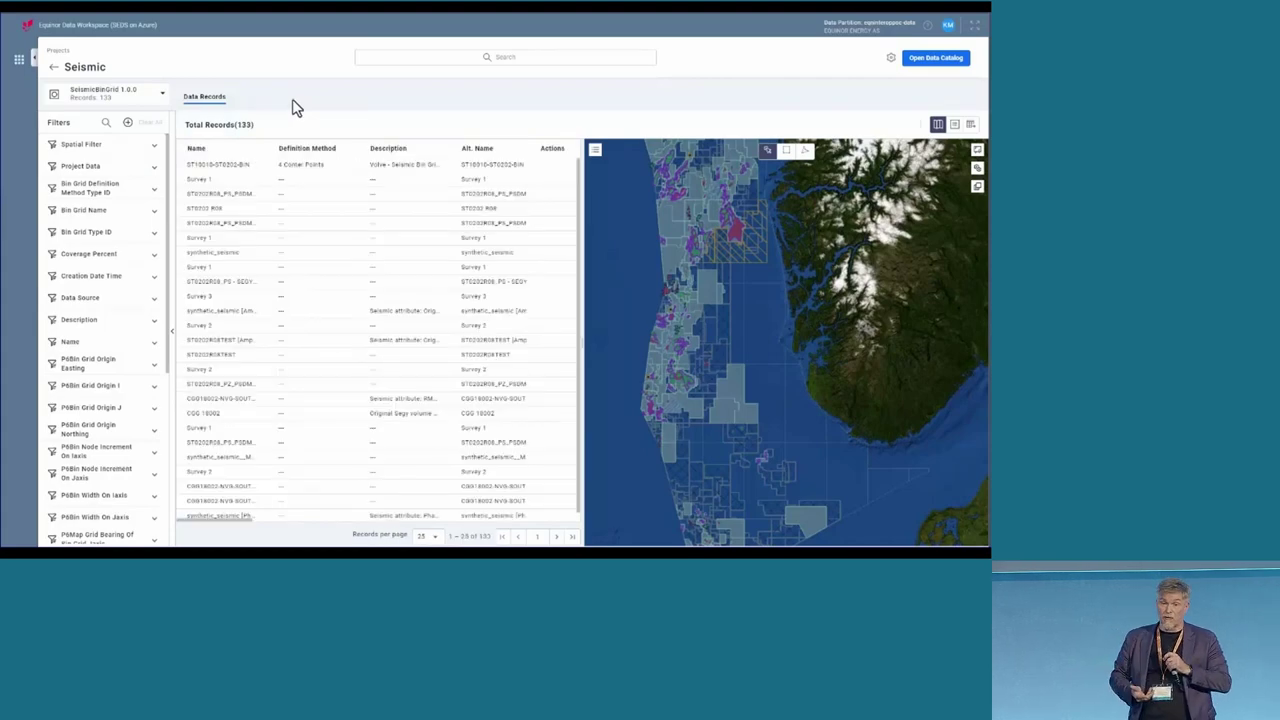
Search for the RMS bin grid, view its details as JSON, then close them.
left_click(429, 57)
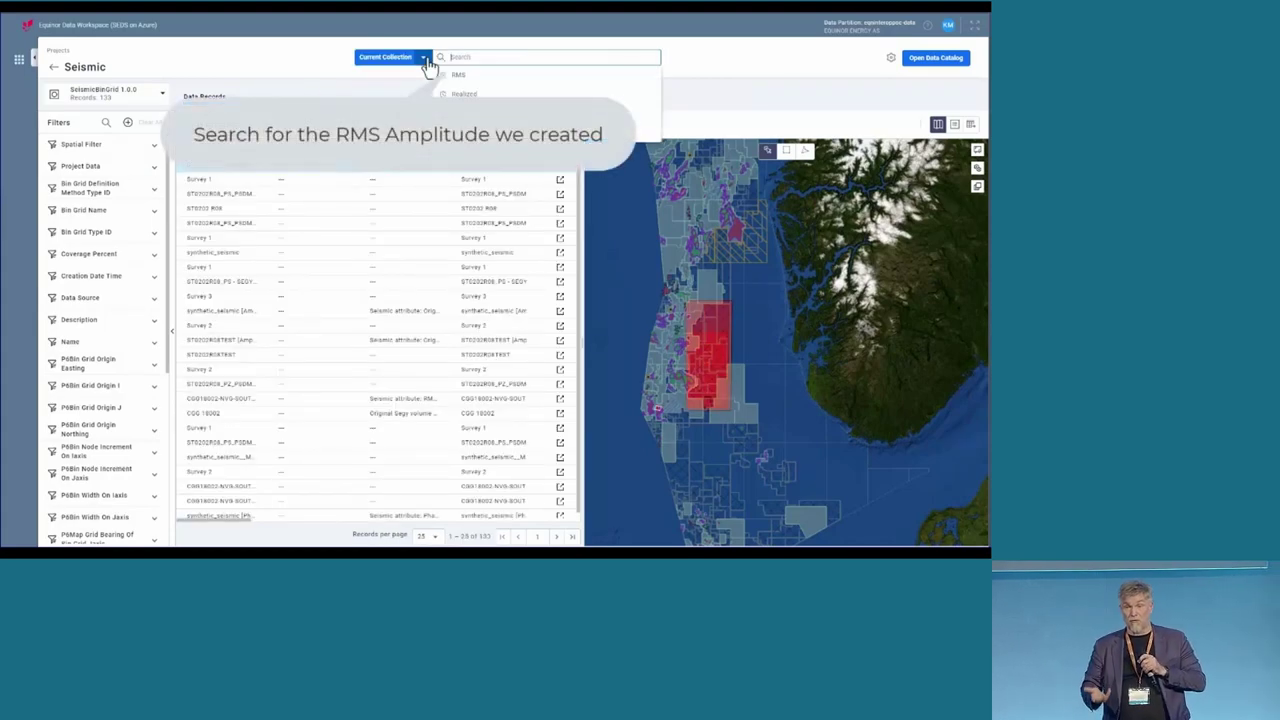
left_click(461, 77)
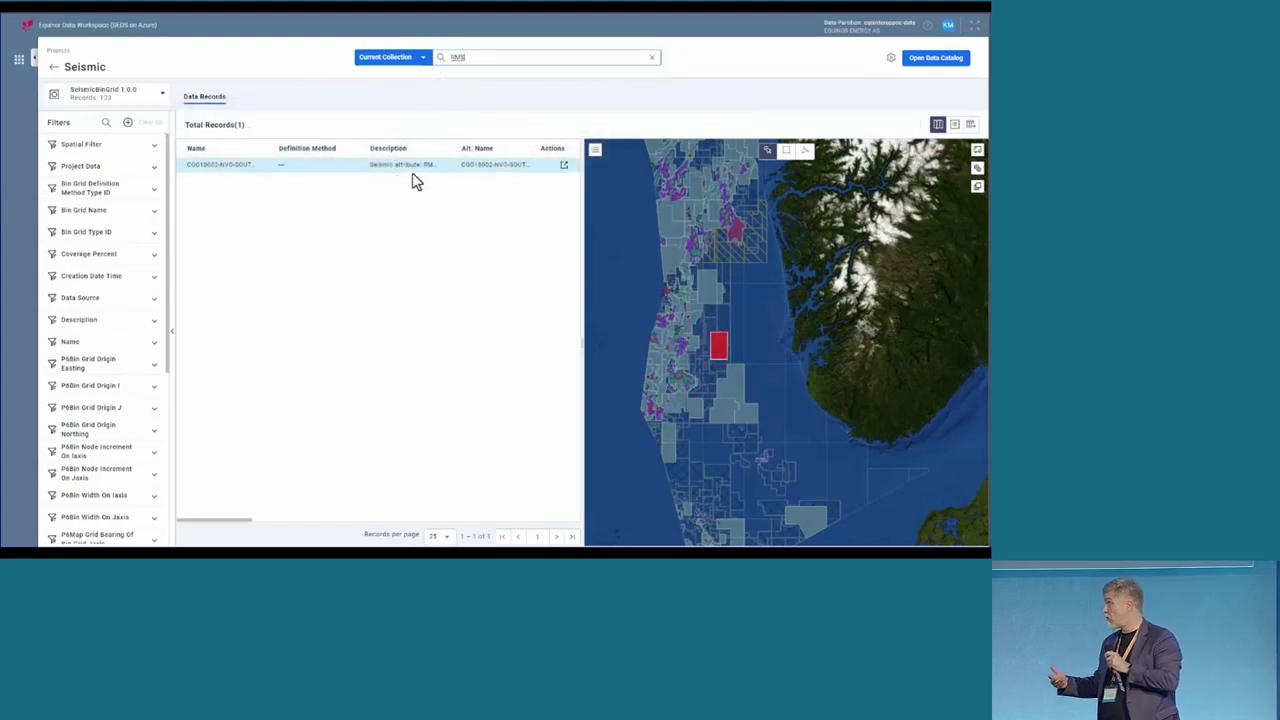
left_click(718, 352)
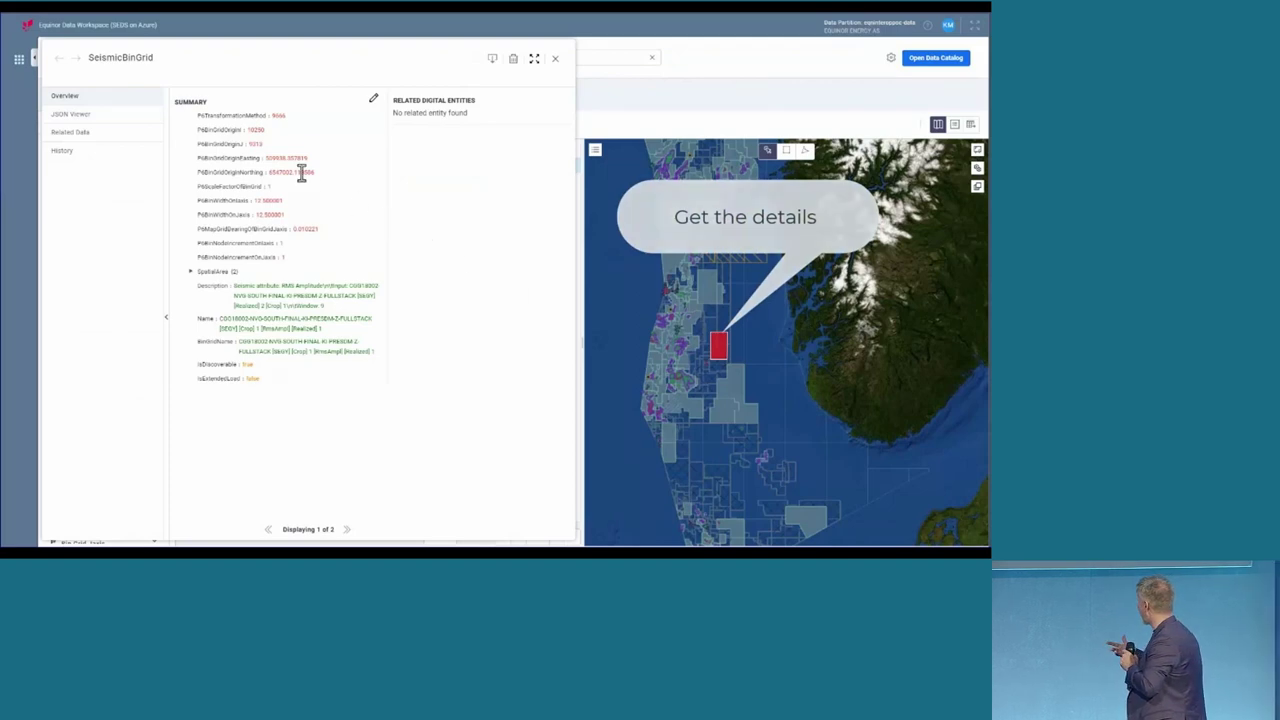
left_click(156, 117)
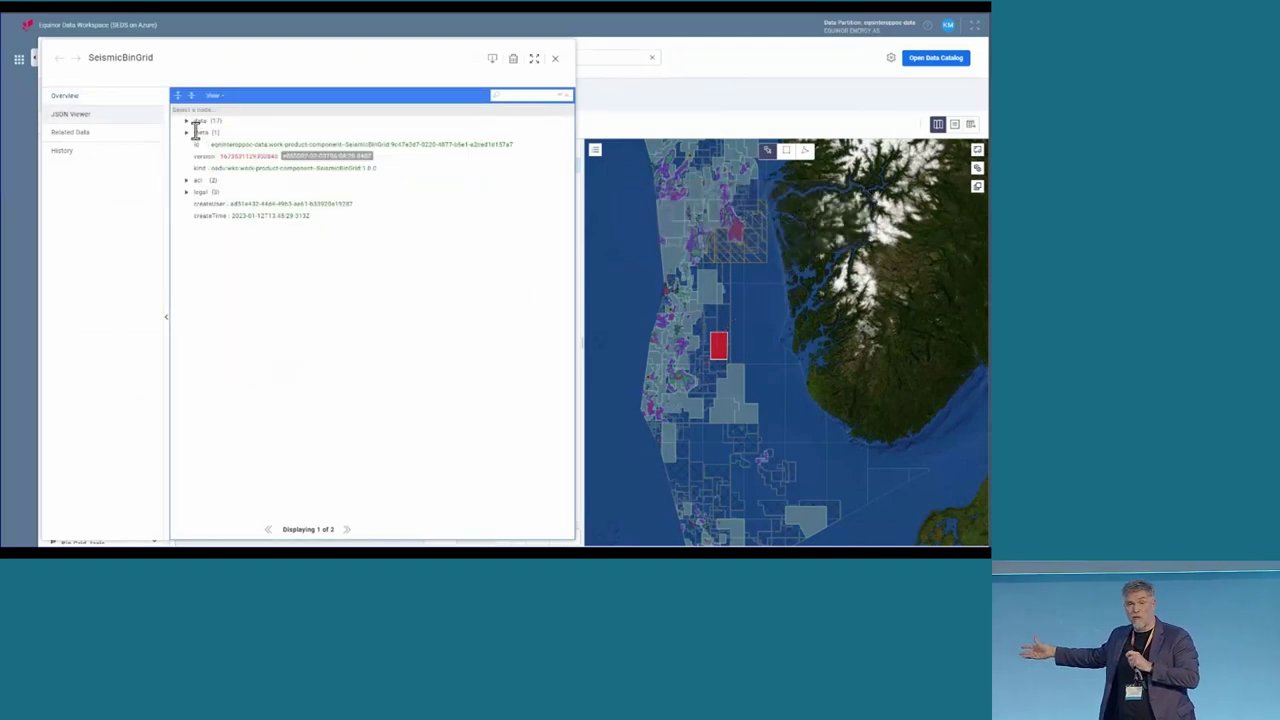
key("Escape")
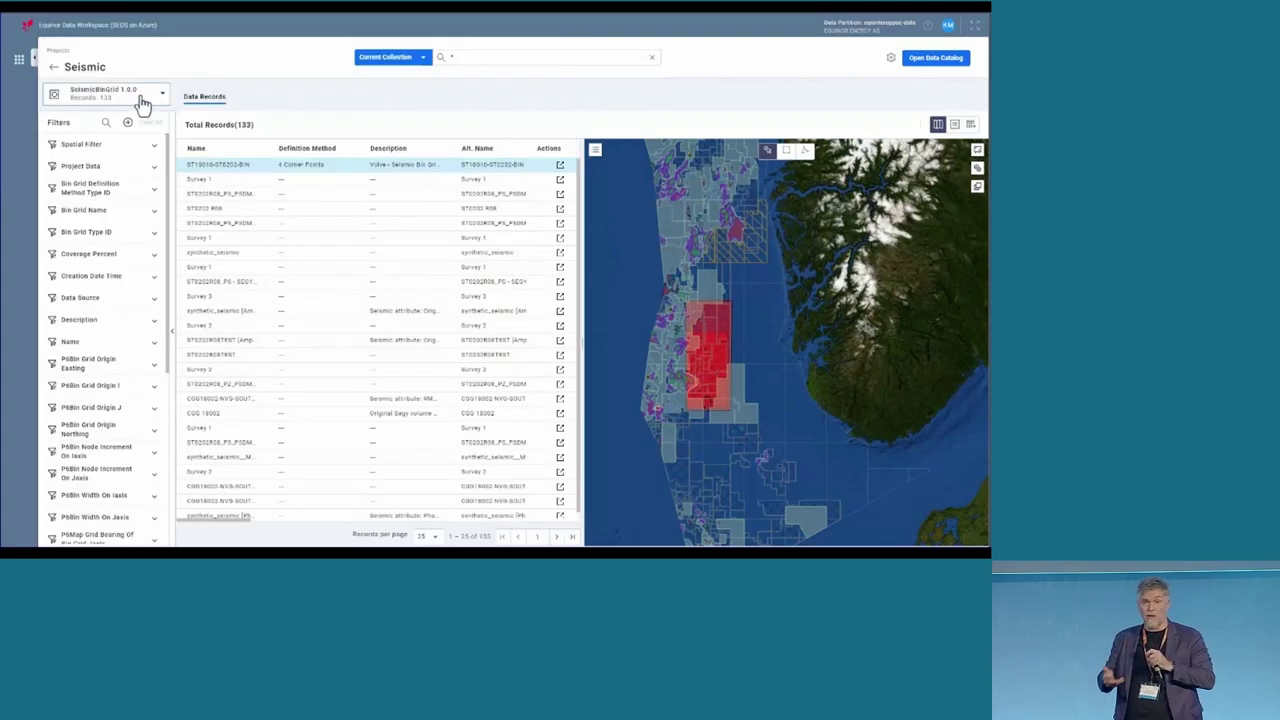
Open the RmsAmpl FileCollection.Slb.OpenZGY record and highlight its 'Dataset uploaded from Petrel' description.
left_click(137, 96)
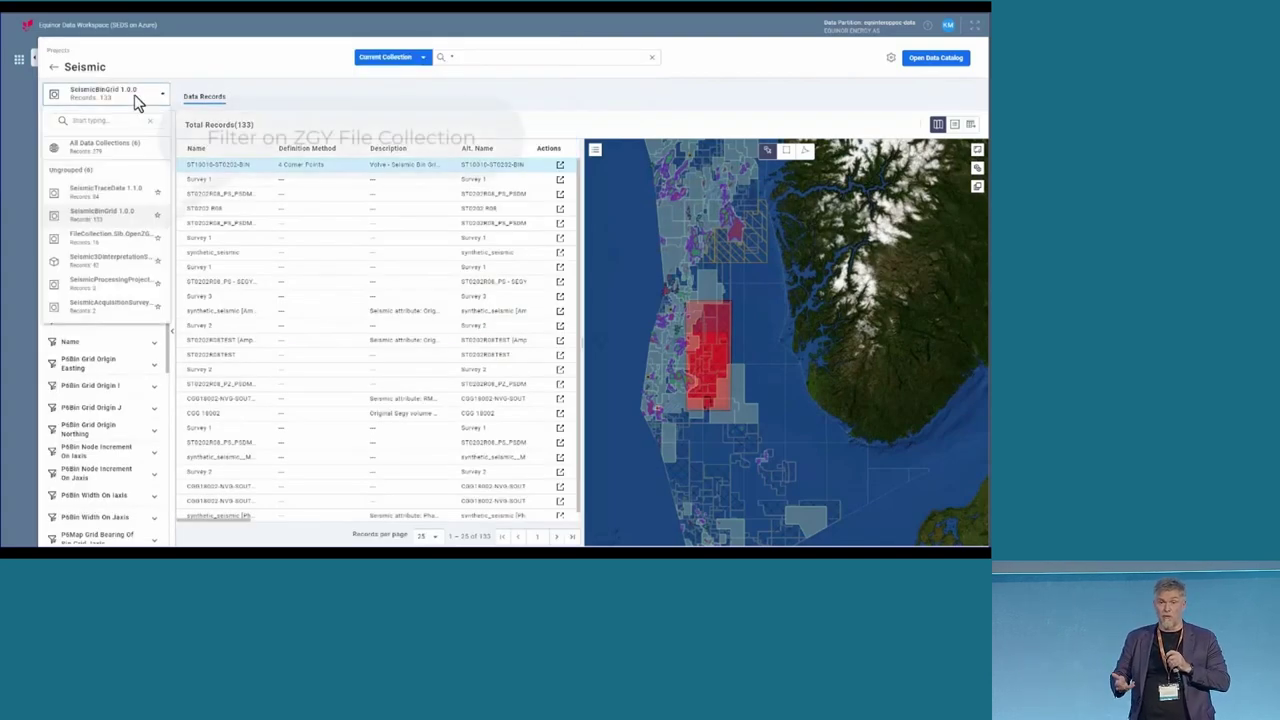
left_click(90, 238)
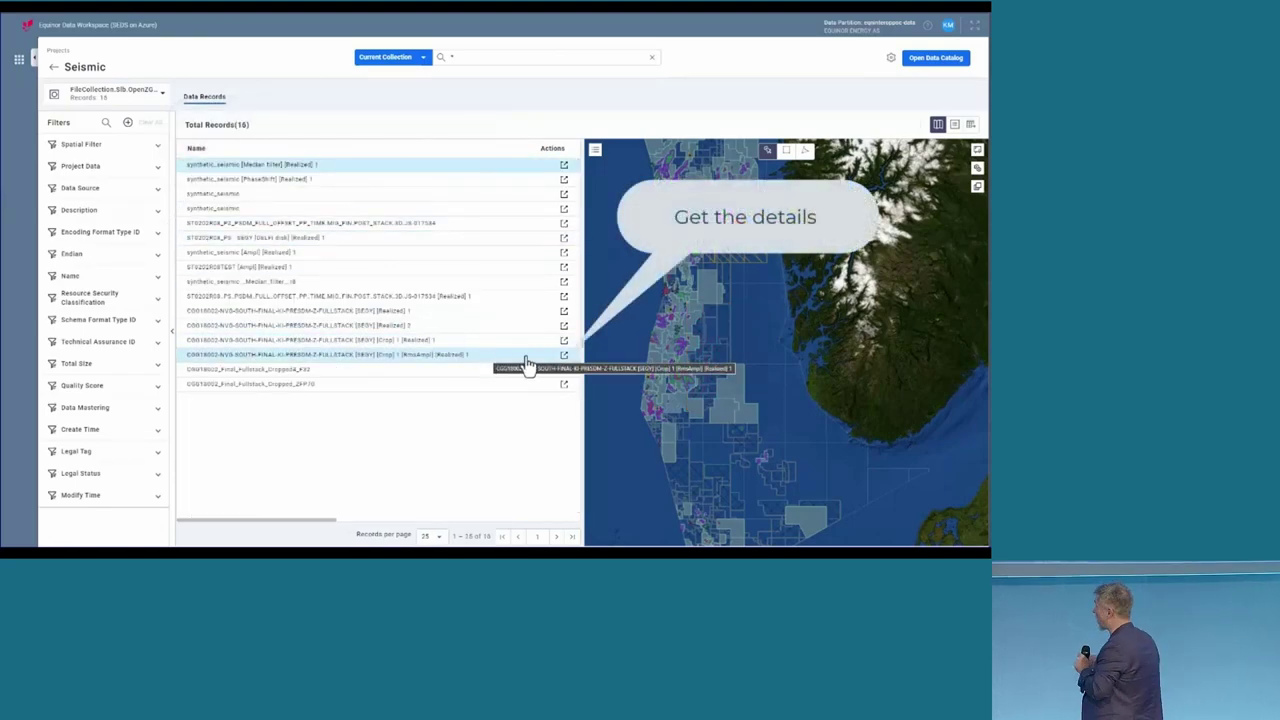
left_click(564, 361)
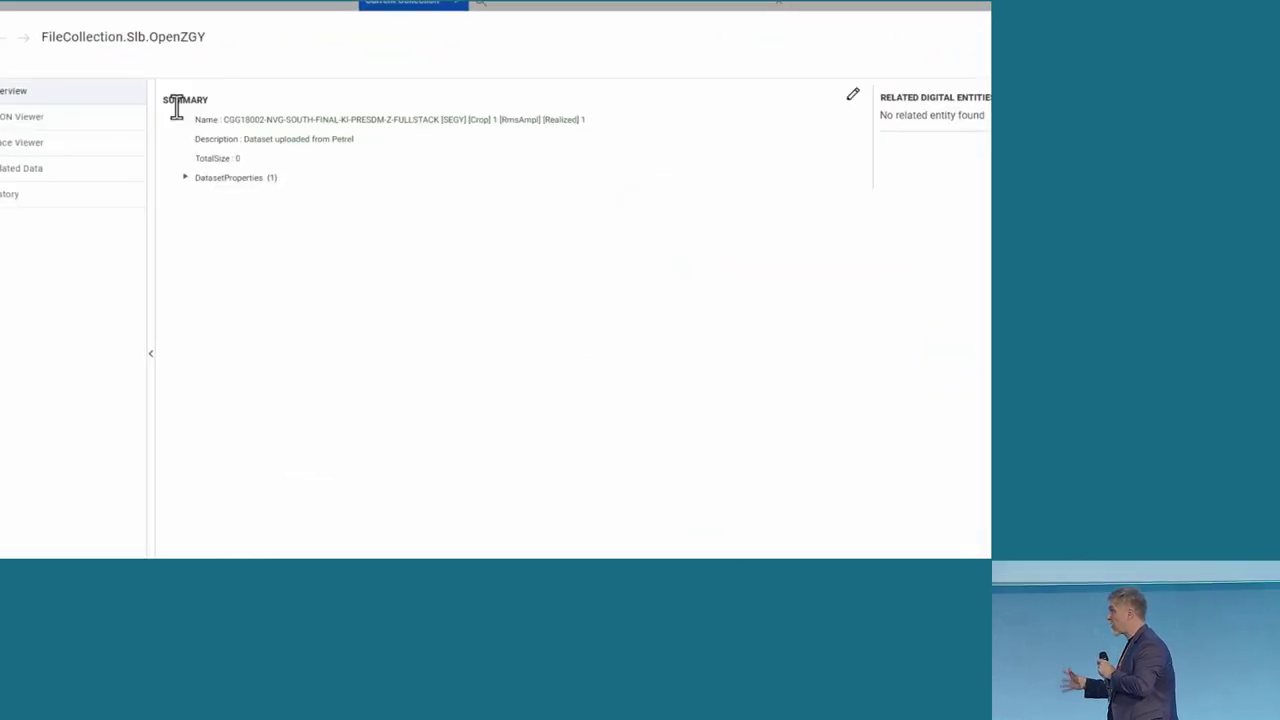
left_click_drag(194, 139, 357, 147)
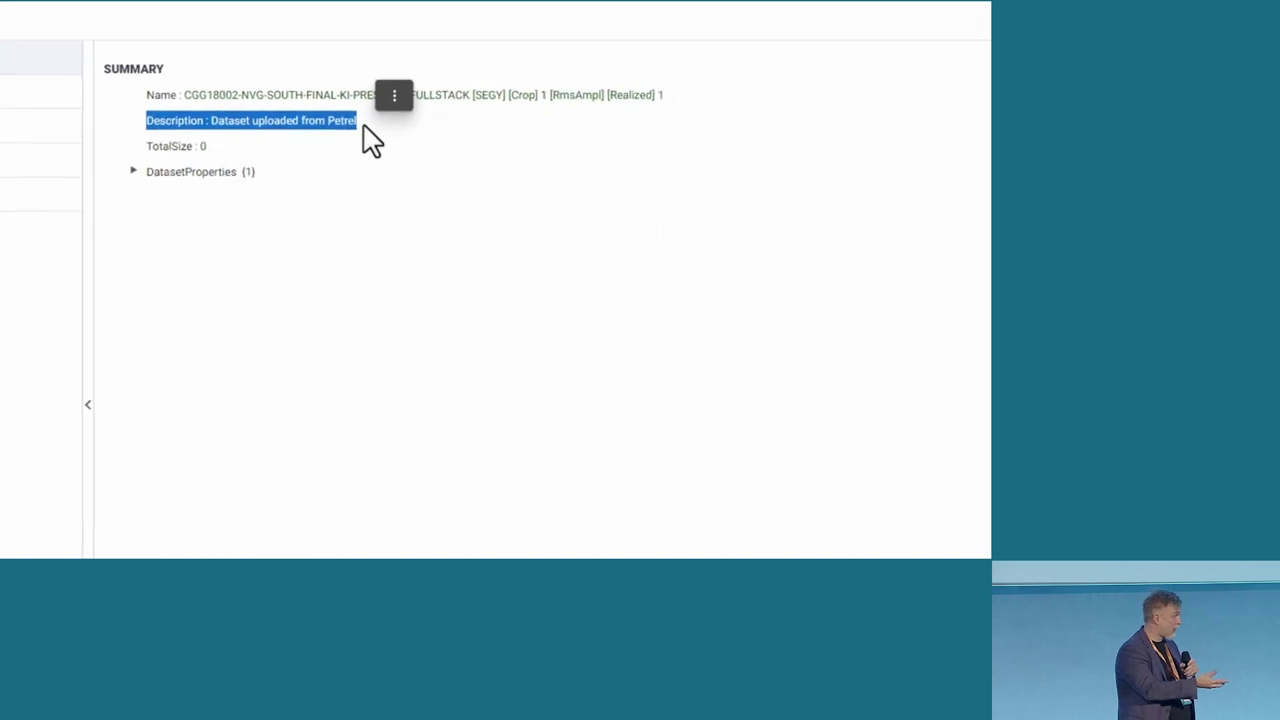
Show the OpenZGY record as JSON, then advance to the notebook's OSDU search cell.
left_click(143, 138)
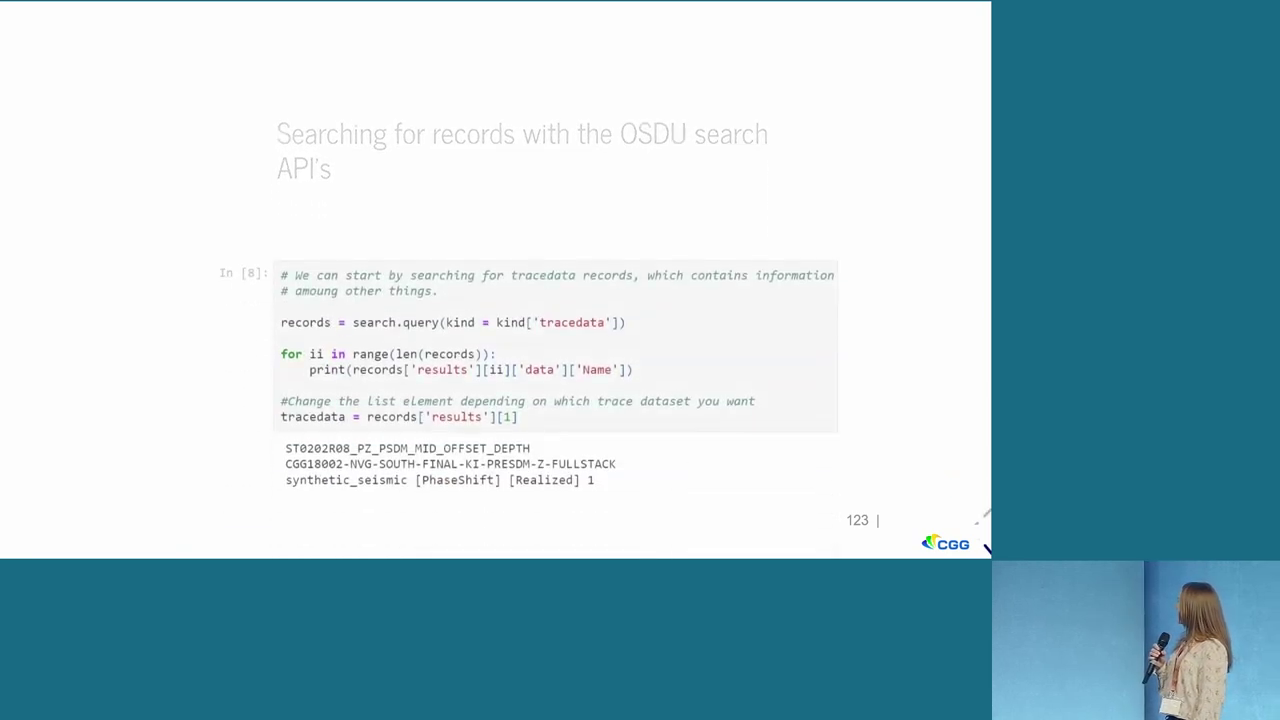
key("Right")
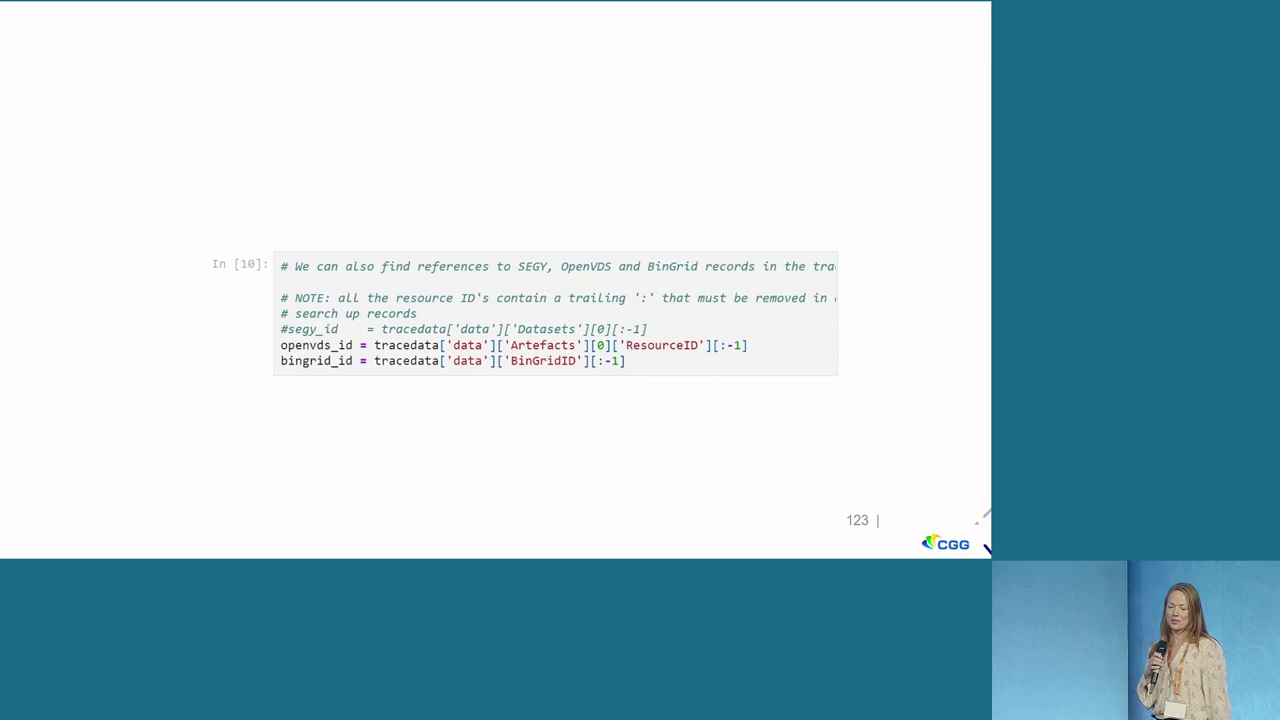
Step through cells In[11]–In[13] producing the signed OpenVDS URL, reaching the OneSeismic title.
key("Right")
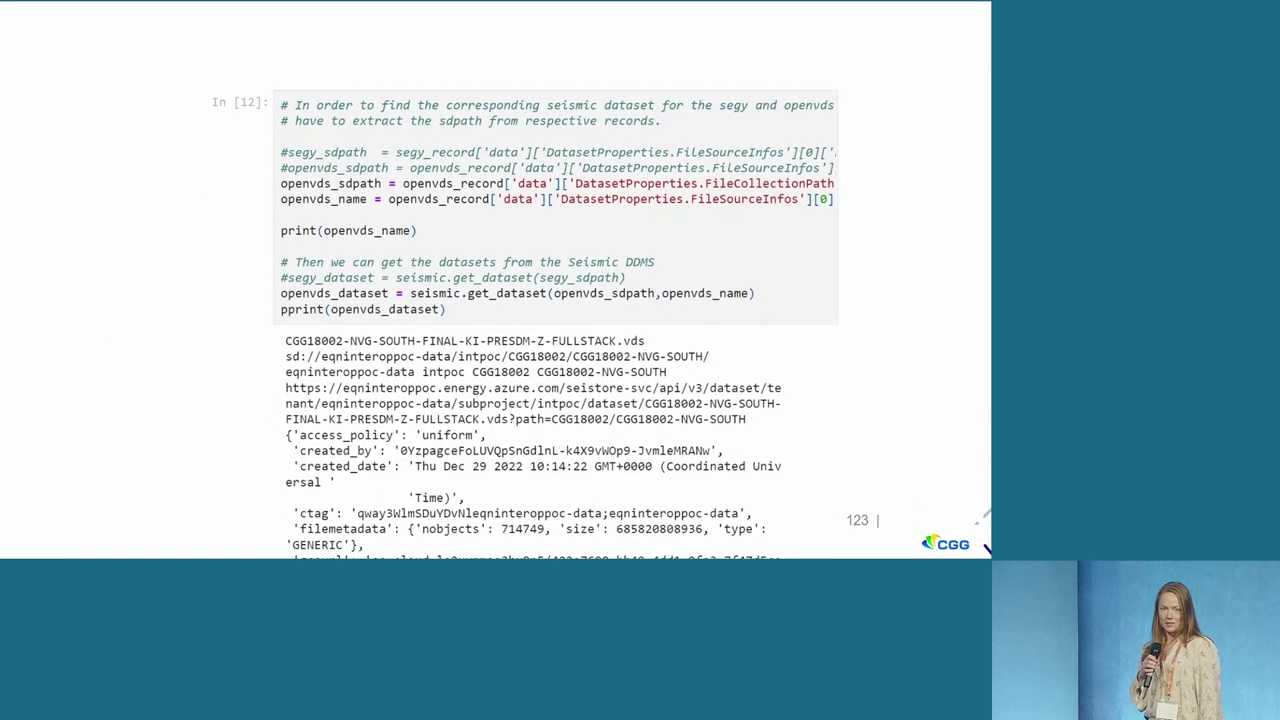
key("Right")
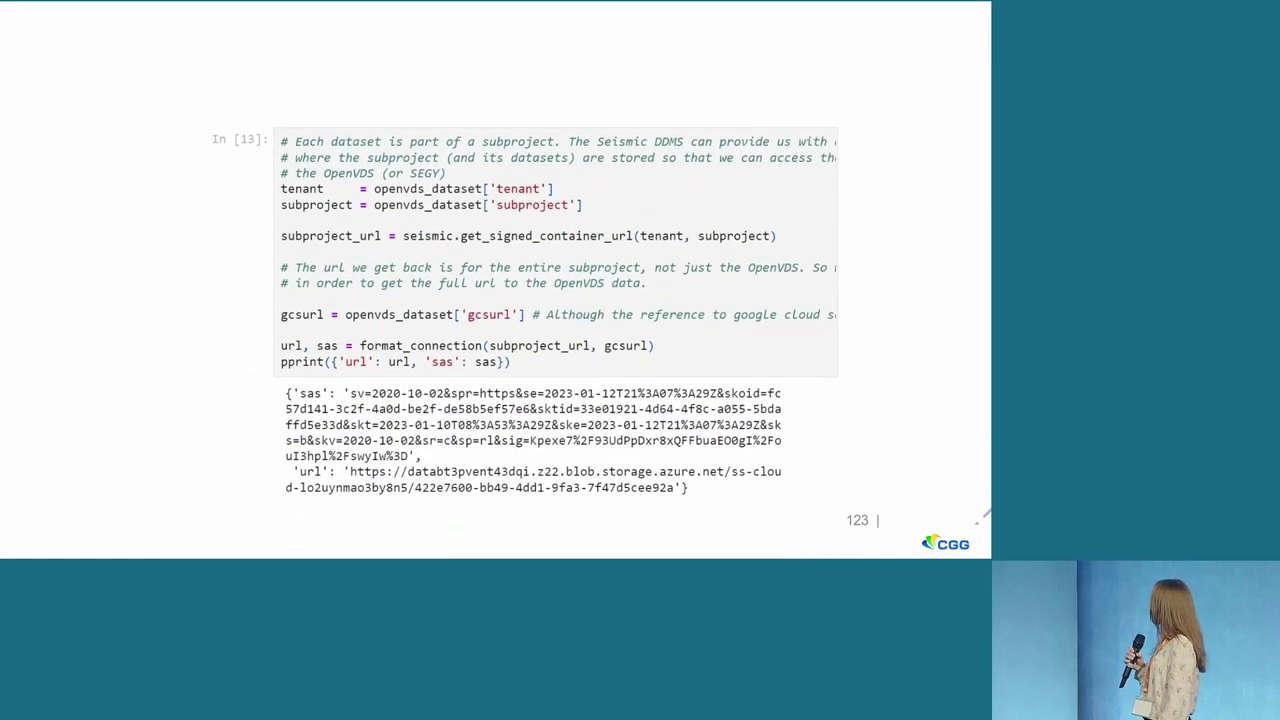
key("Right")
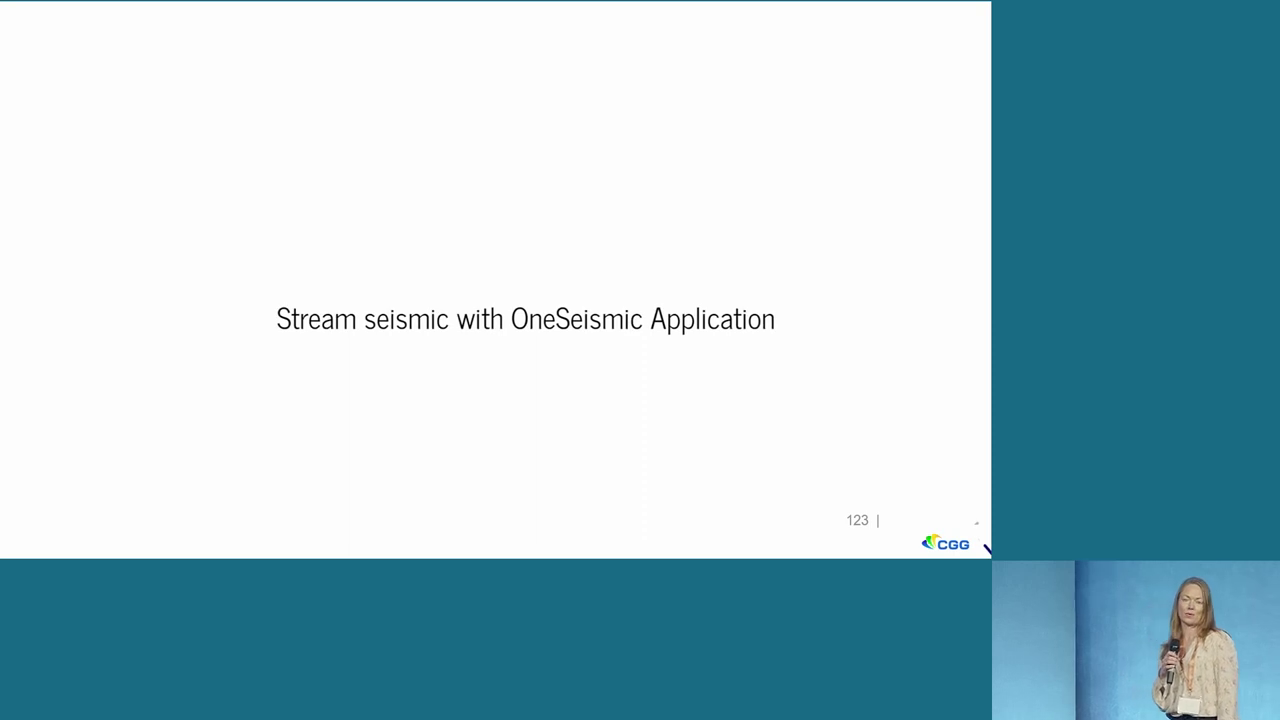
Step through the metadata, 0.25 downsampling, plot and filtering cells up to In[20].
key("Right")
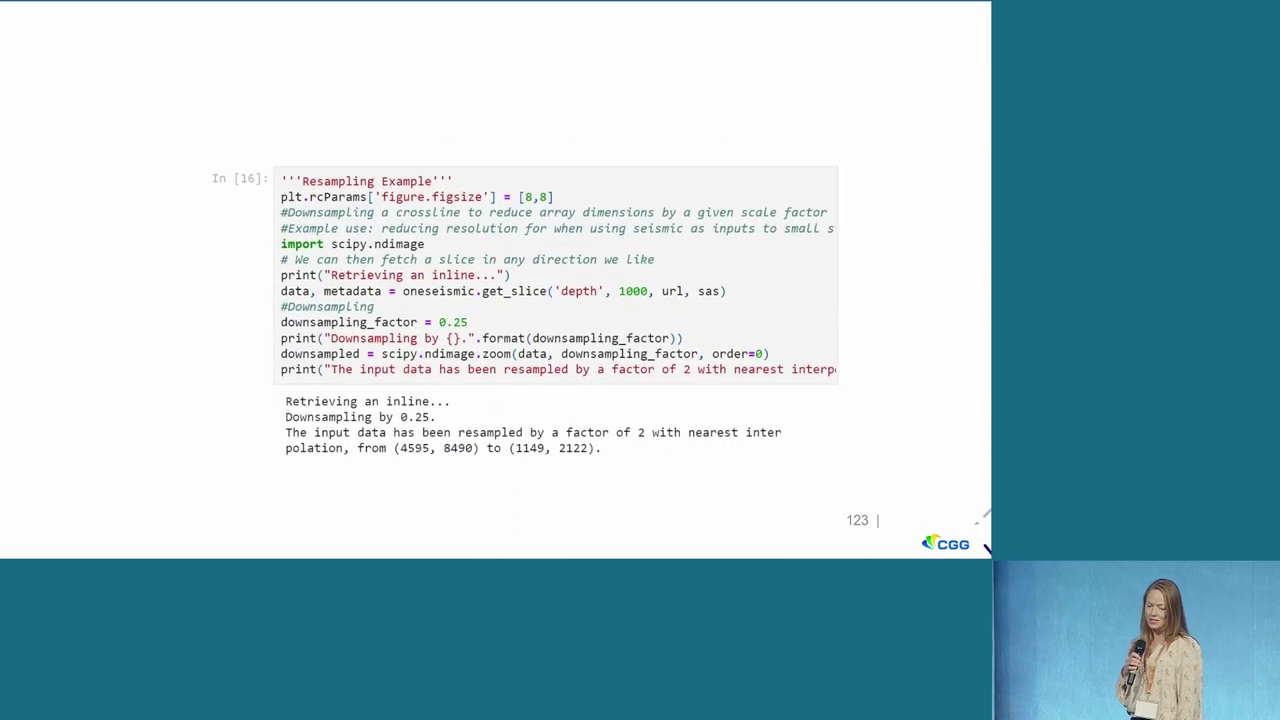
key("Right")
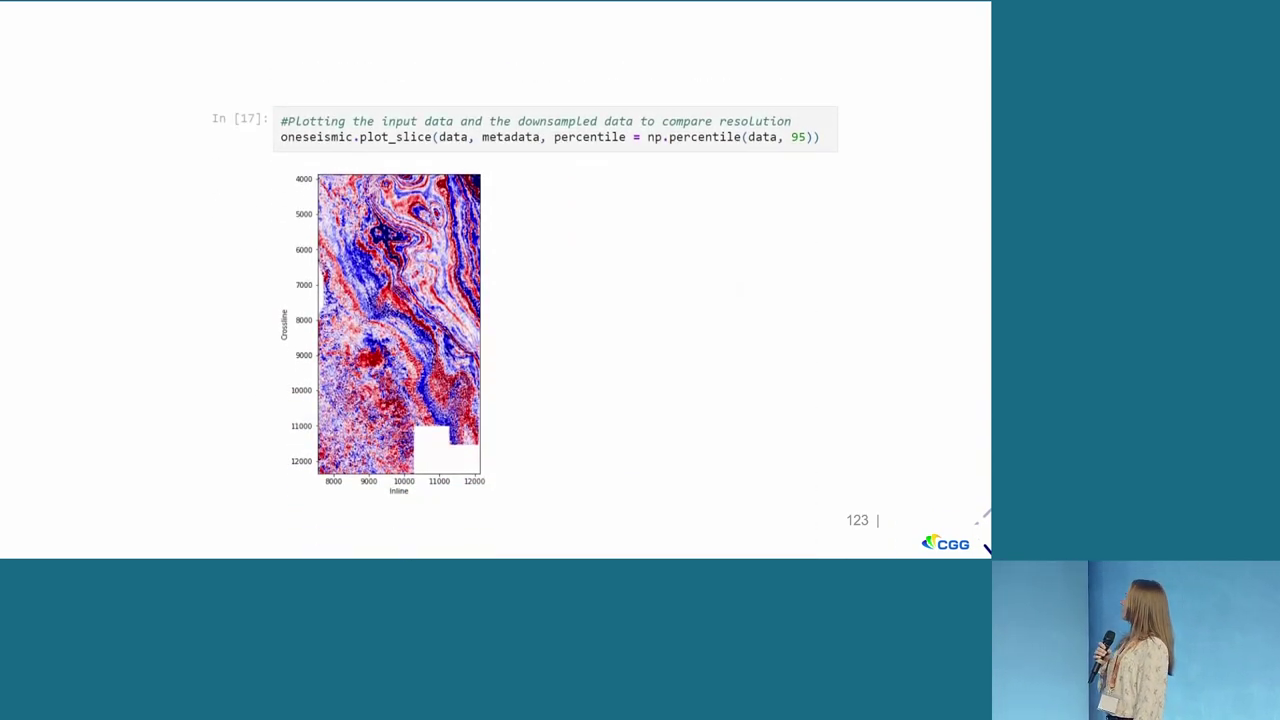
key("Right")
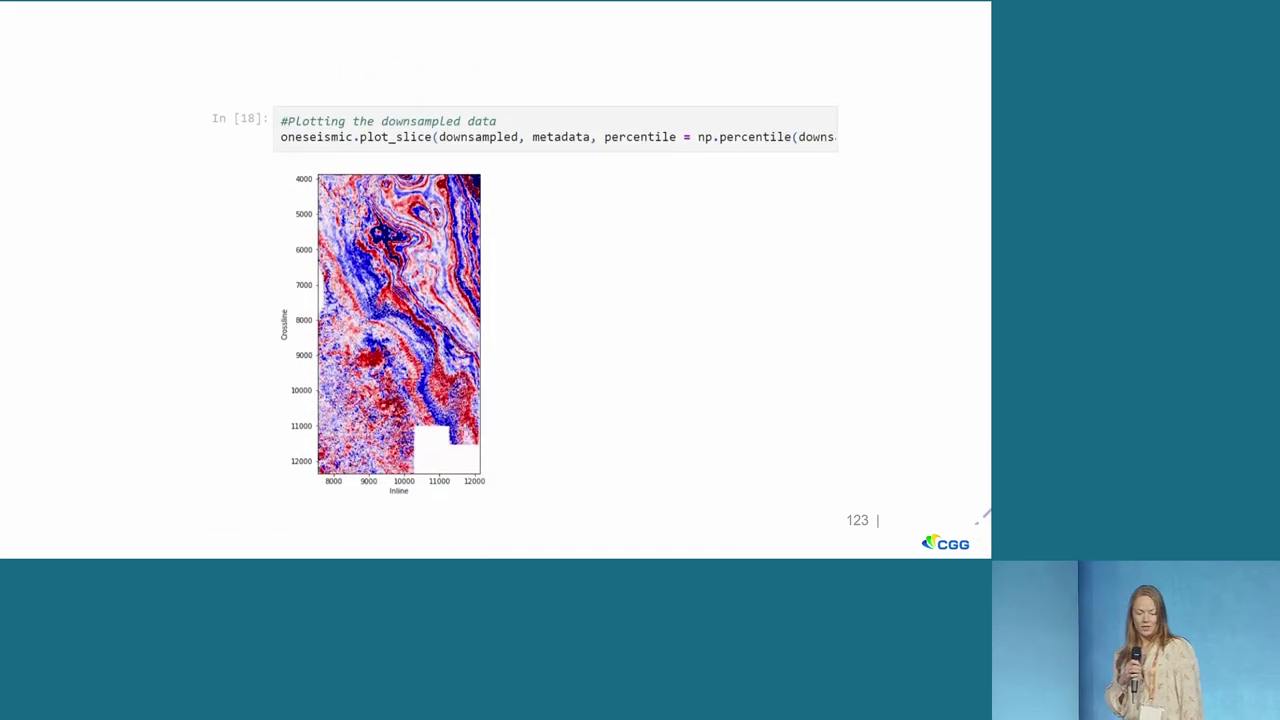
key("Right")
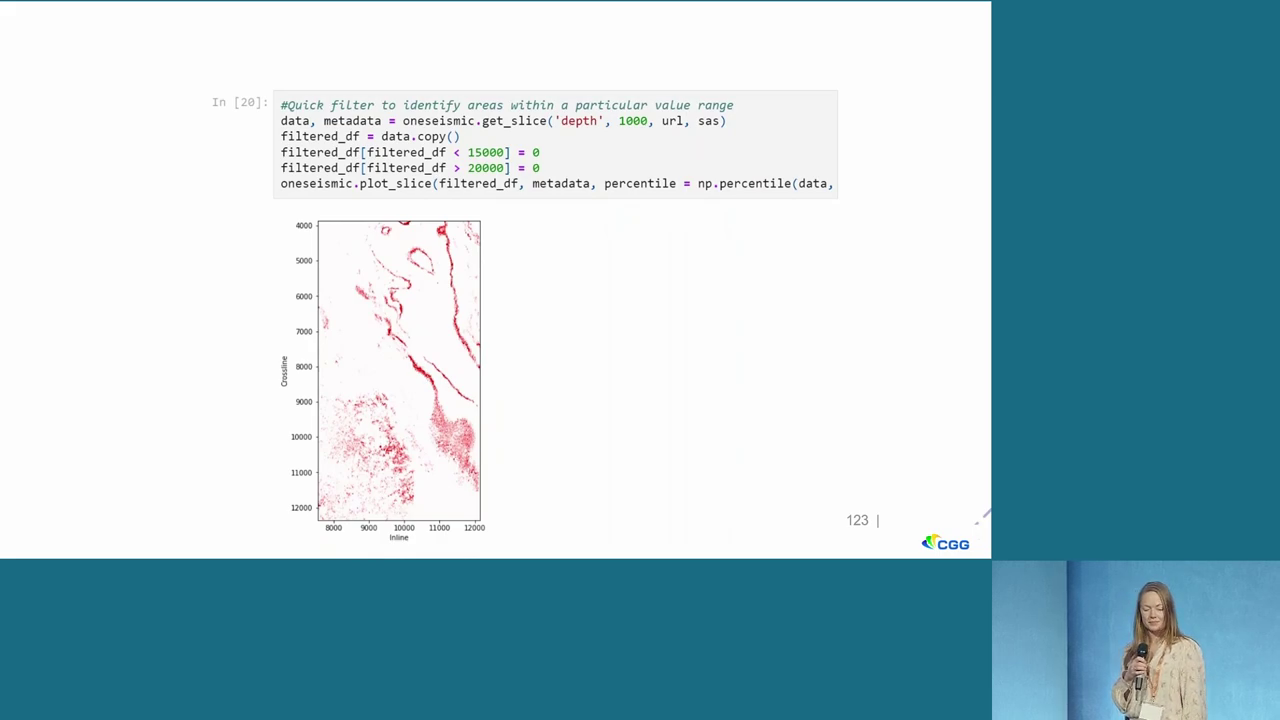
Advance from the In[22] crossline slice cell to the In[27] inline 8000 cell.
key("Right")
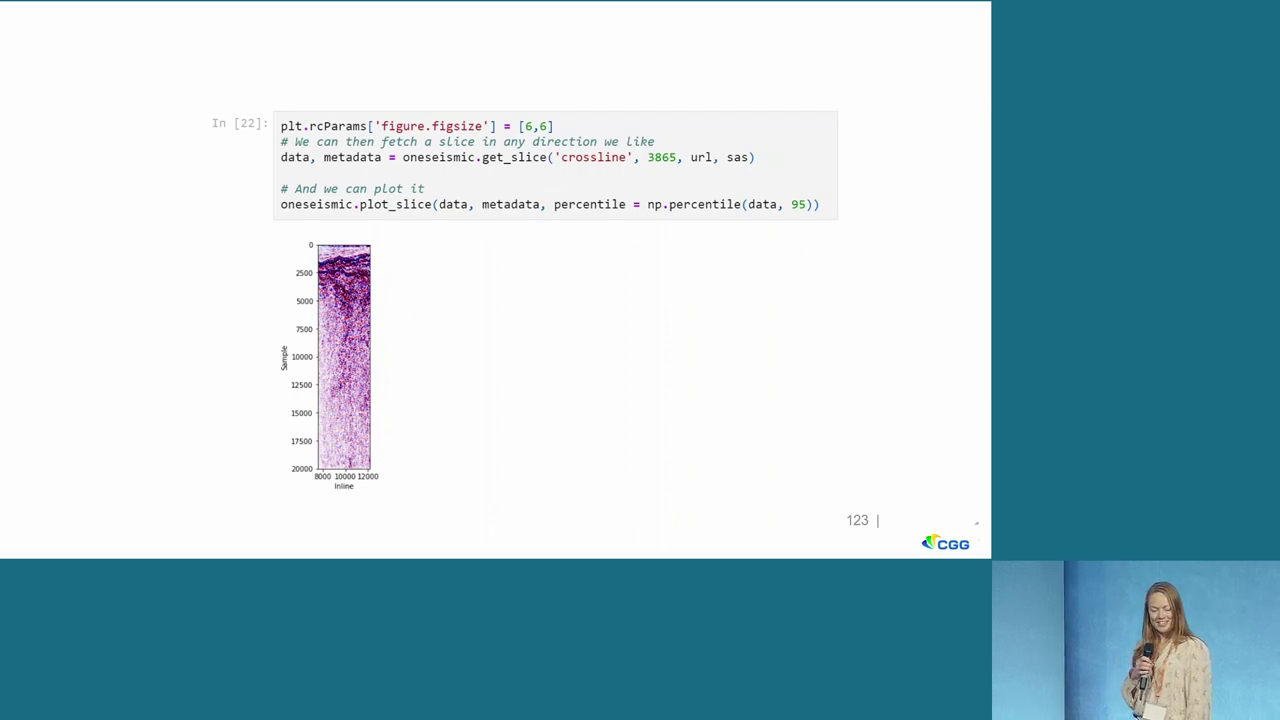
key("Right")
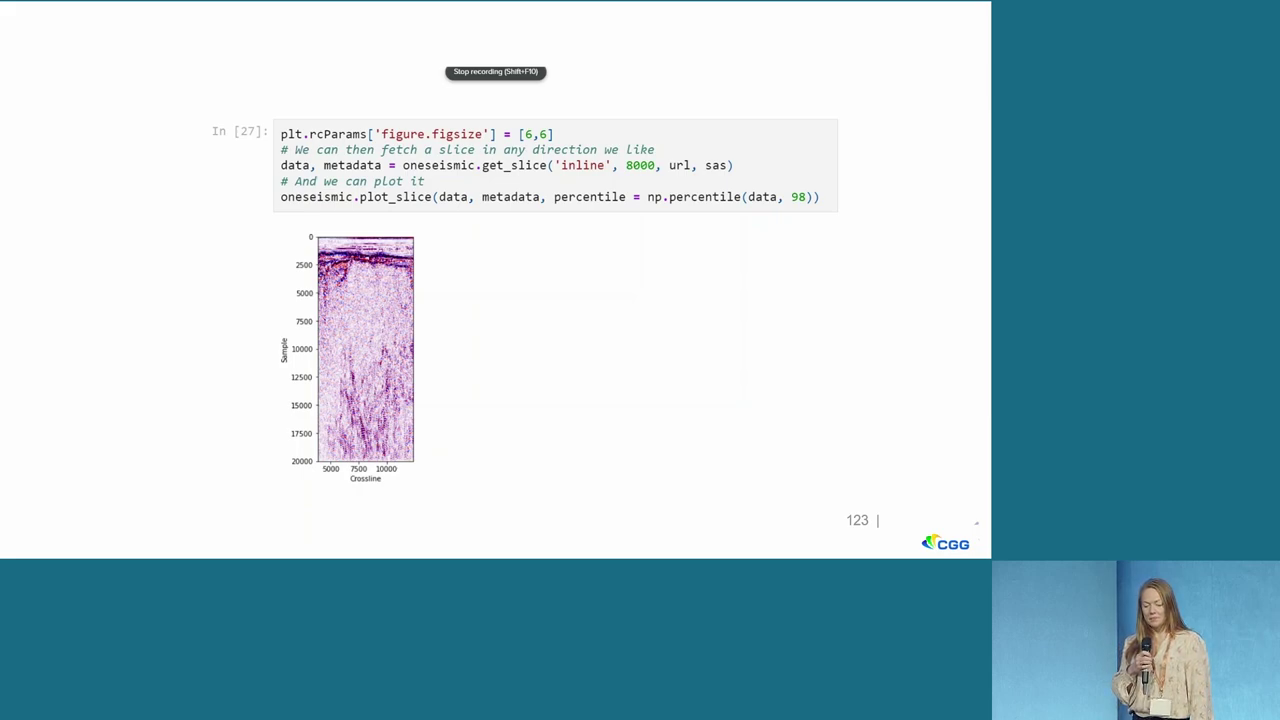
Advance past the backlog slide to the team photo in the snow.
key("Right")
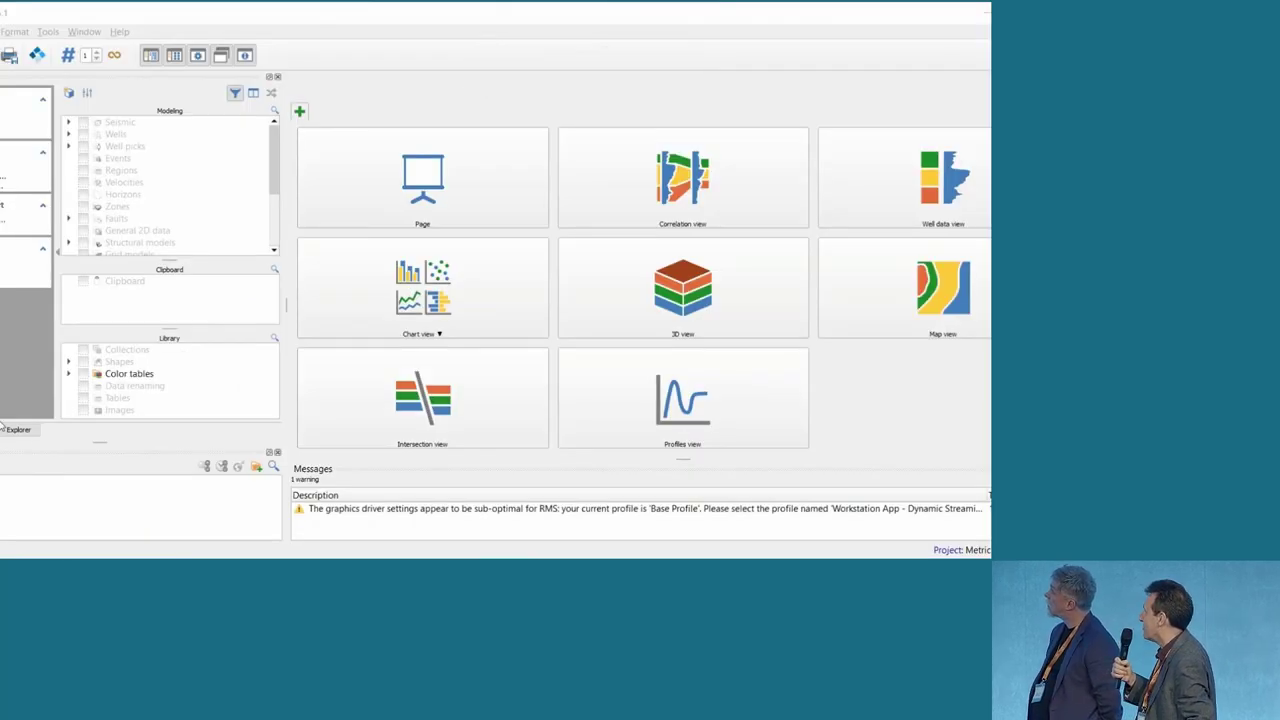
Create a Python job named Import_all_Data and paste the import script into it.
left_click(3, 427)
double_click(20, 281)
double_click(345, 152)
type("Import_all_Data")
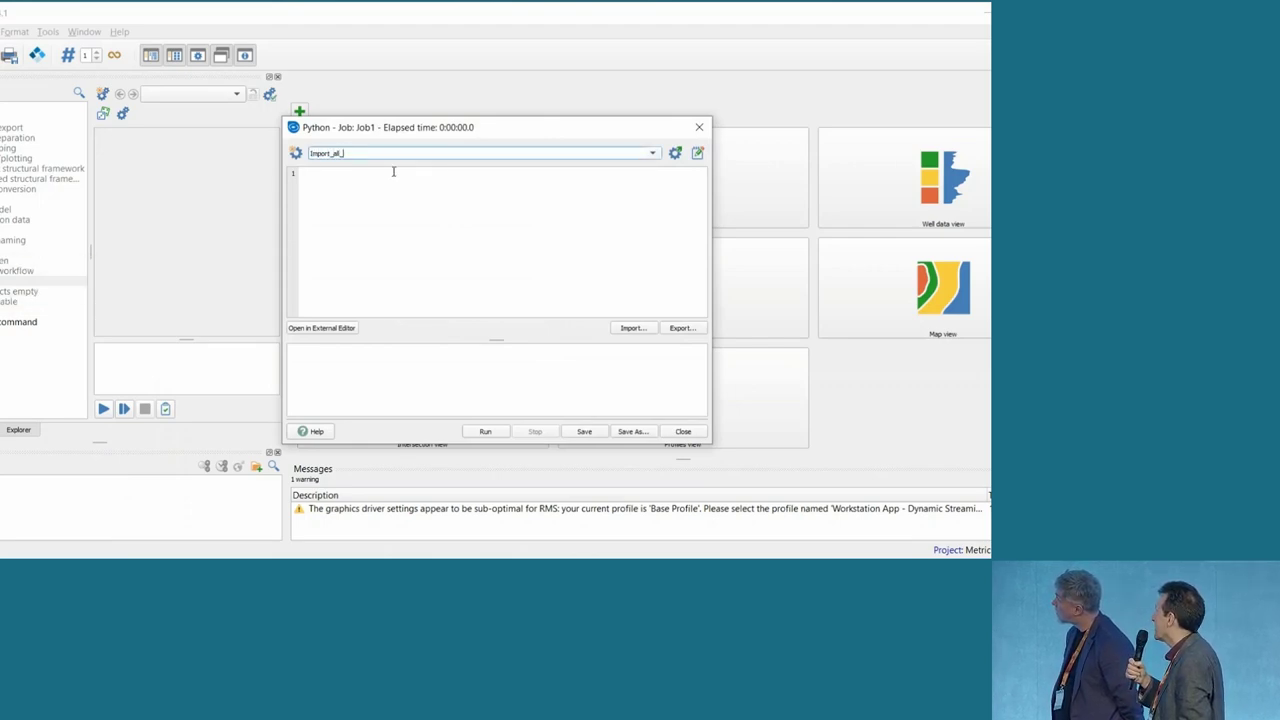
left_click(393, 172)
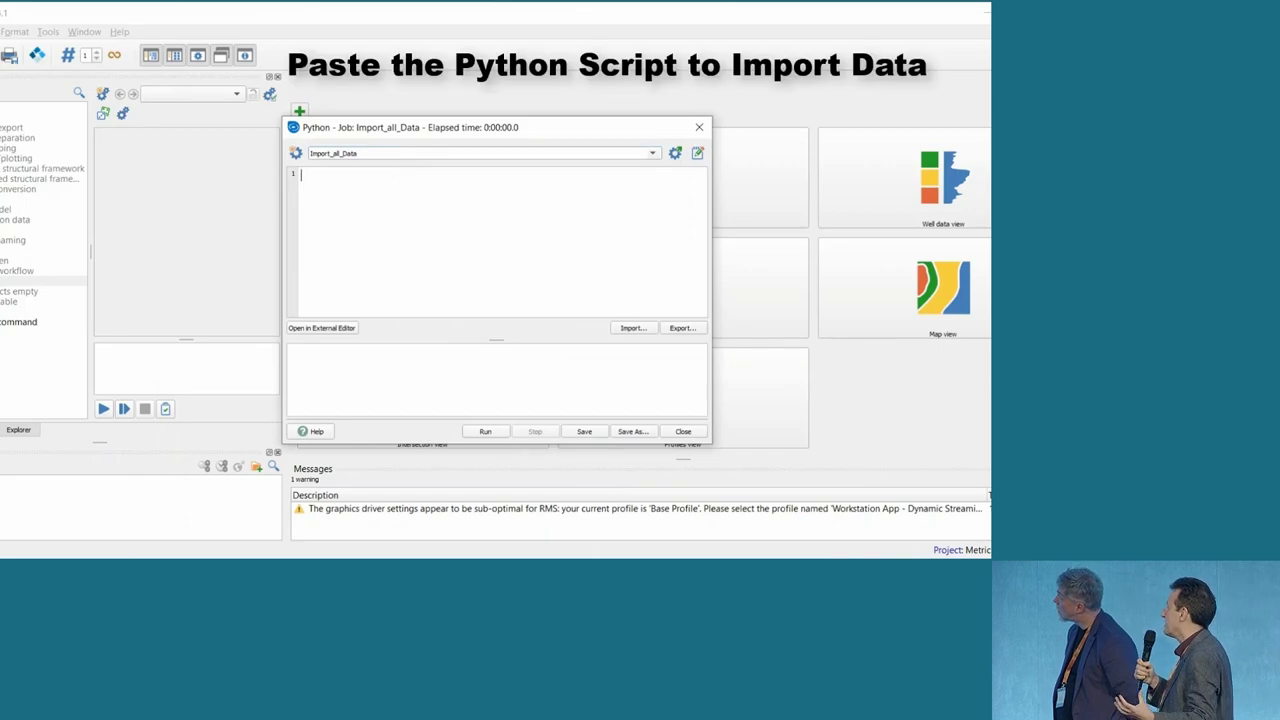
key("ctrl+v")
Review the demo/Emerald_1 dataspace and ETP URL and token, then run the script and close.
left_click_drag(425, 128, 305, 37)
left_click_drag(592, 355, 990, 555)
left_click_drag(384, 347, 190, 336)
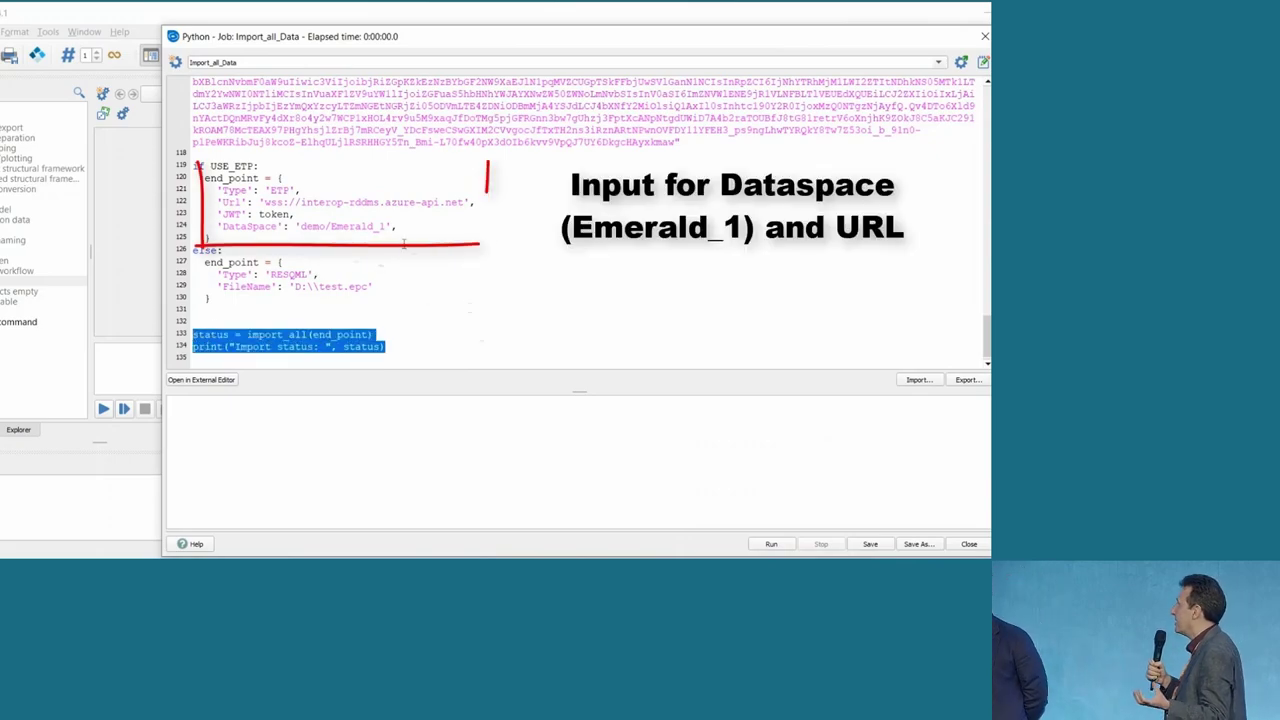
left_click_drag(398, 228, 297, 226)
left_click_drag(463, 202, 300, 202)
scroll(703, 360, "up", 10)
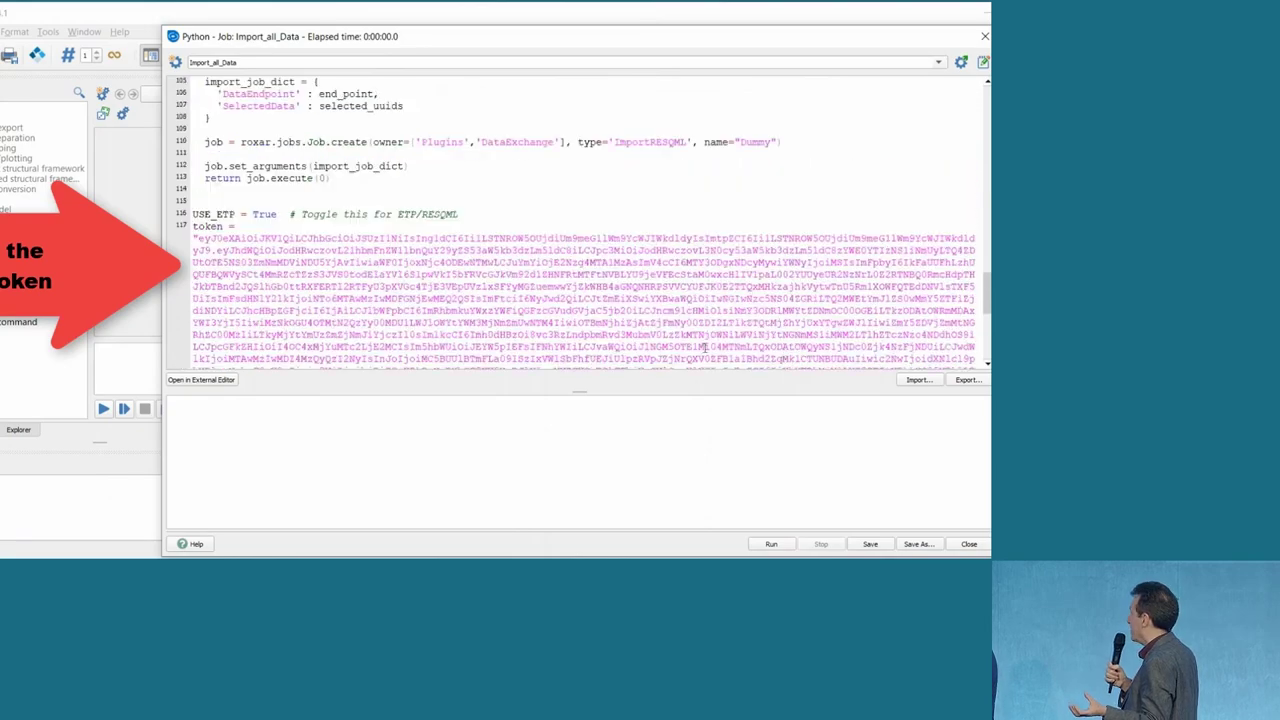
scroll(640, 300, "up", 9)
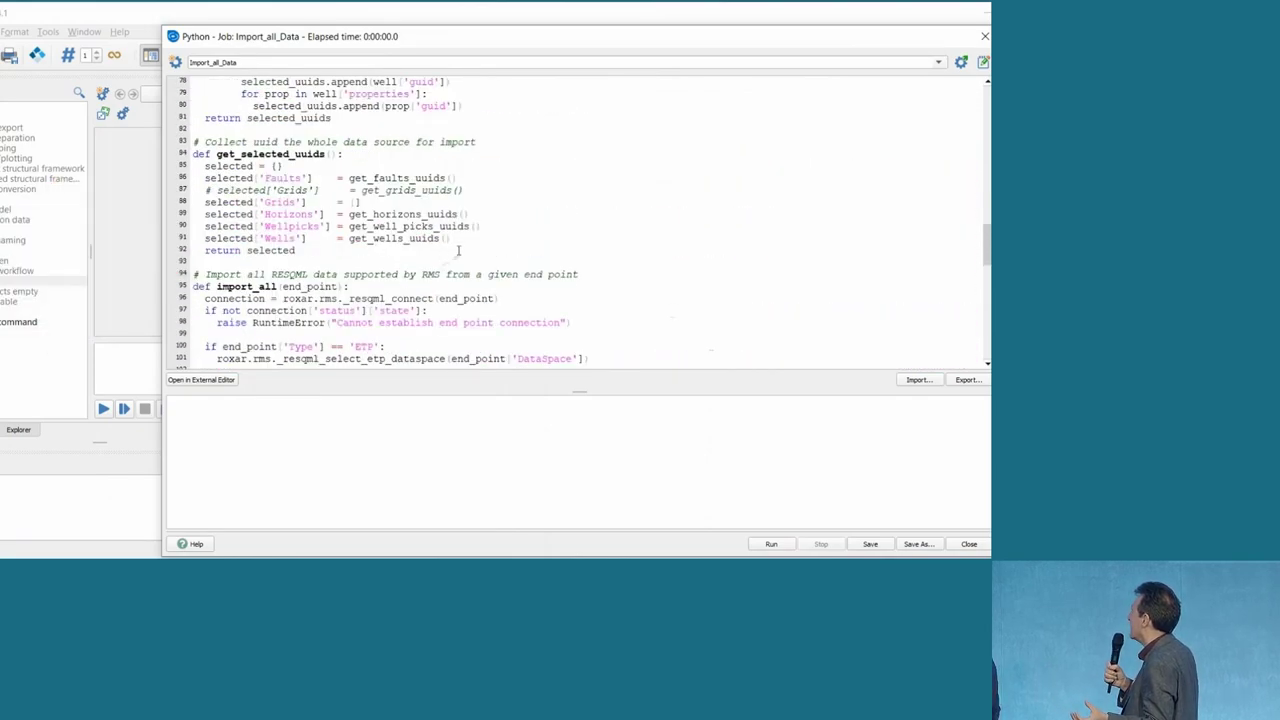
scroll(458, 250, "down", 10)
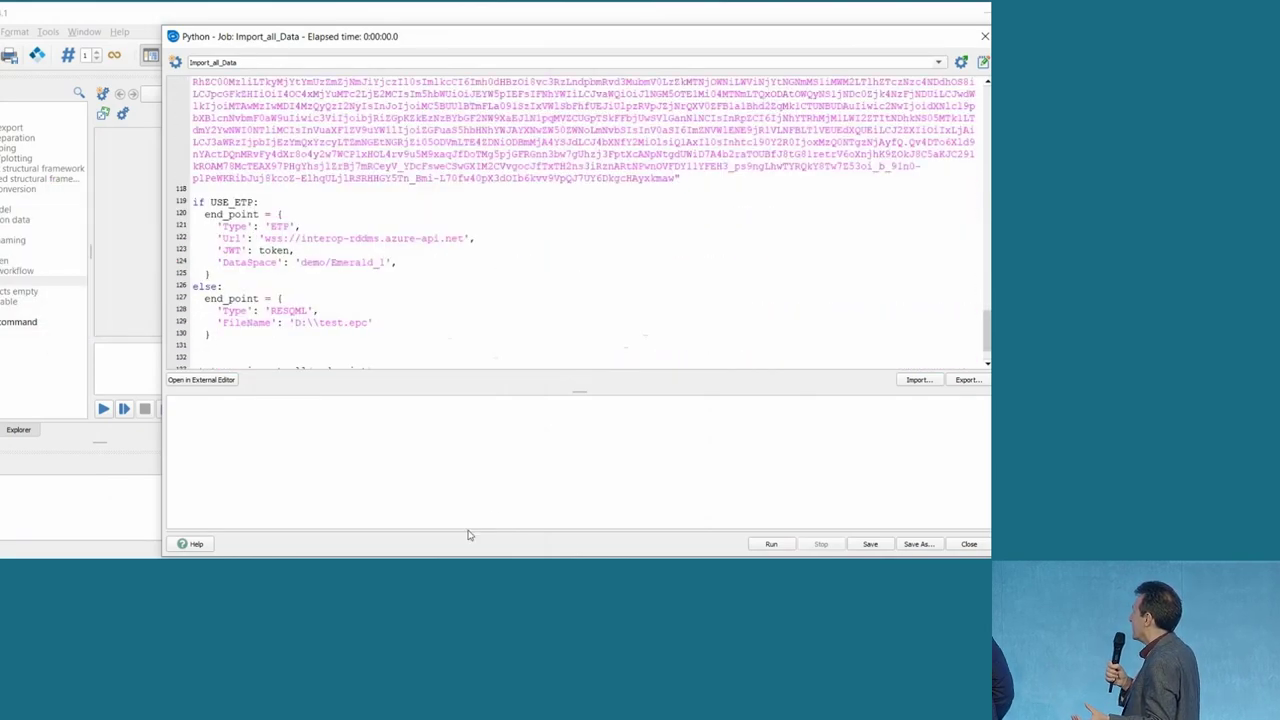
left_click(771, 544)
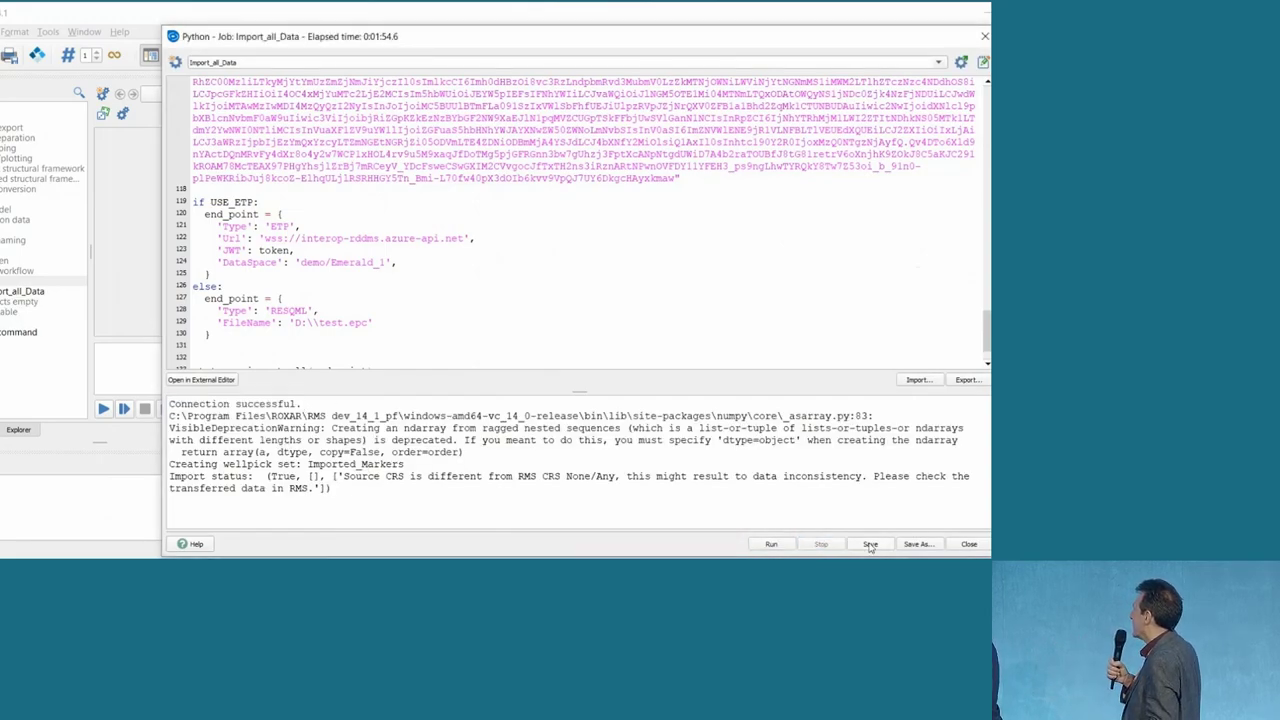
left_click(969, 544)
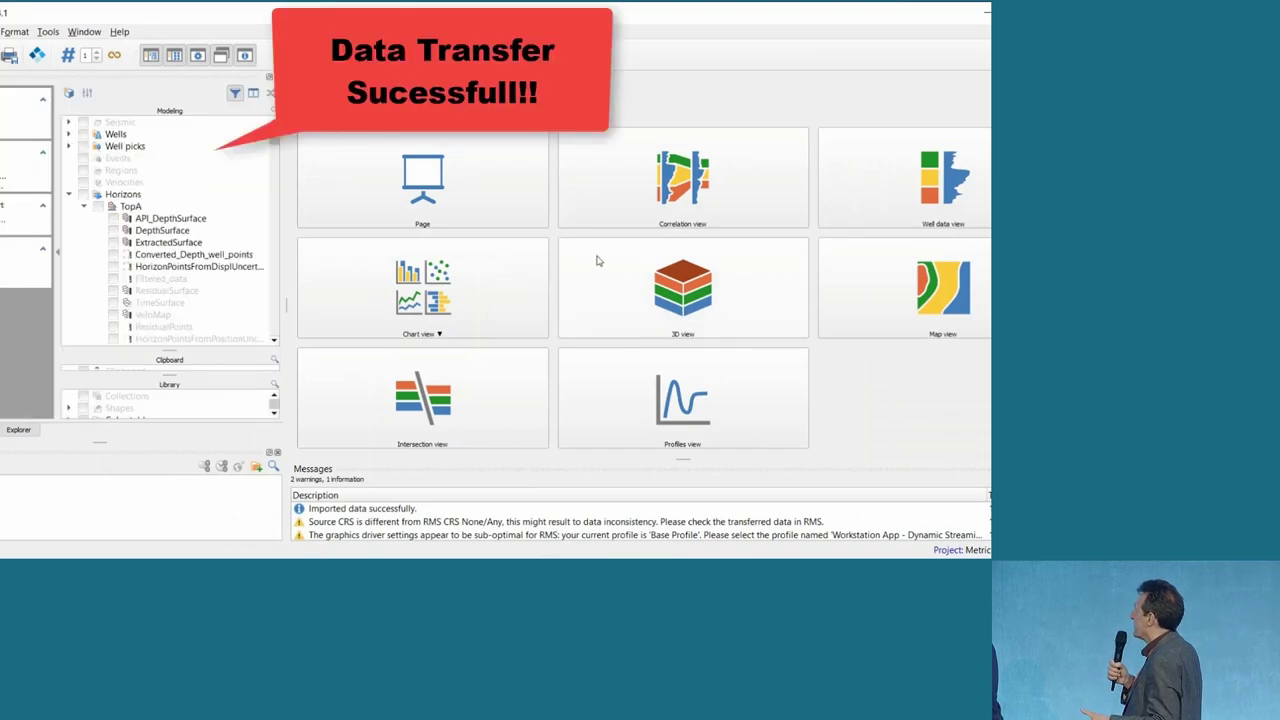
Show the imported wells, fault sticks and TopA horizon surfaces in a new, rotated 3D view.
left_click(683, 269)
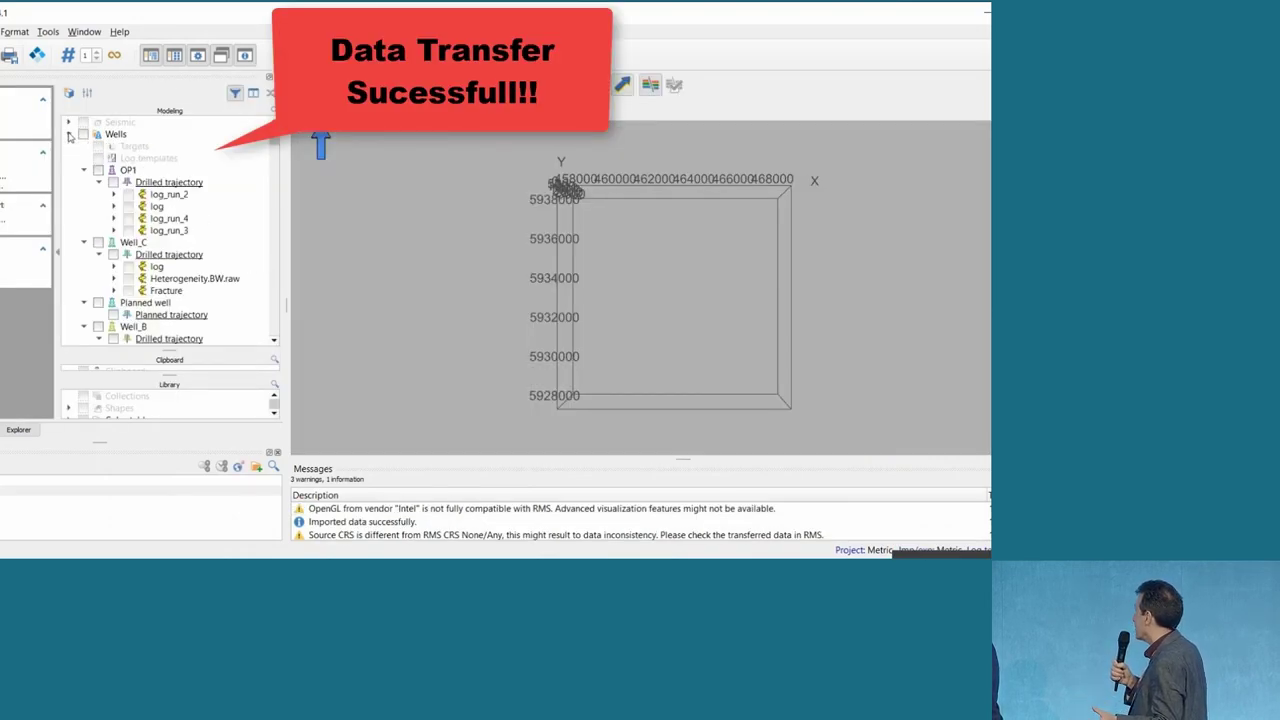
left_click(83, 134)
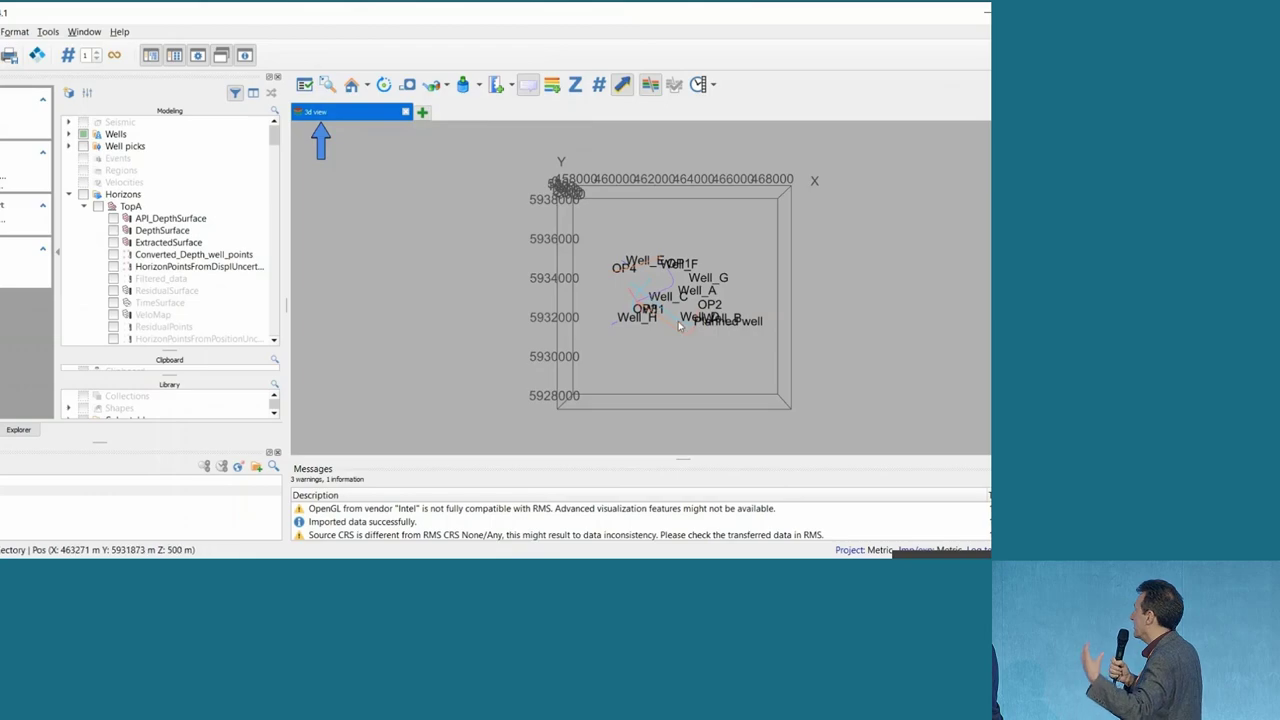
left_click_drag(679, 325, 534, 375)
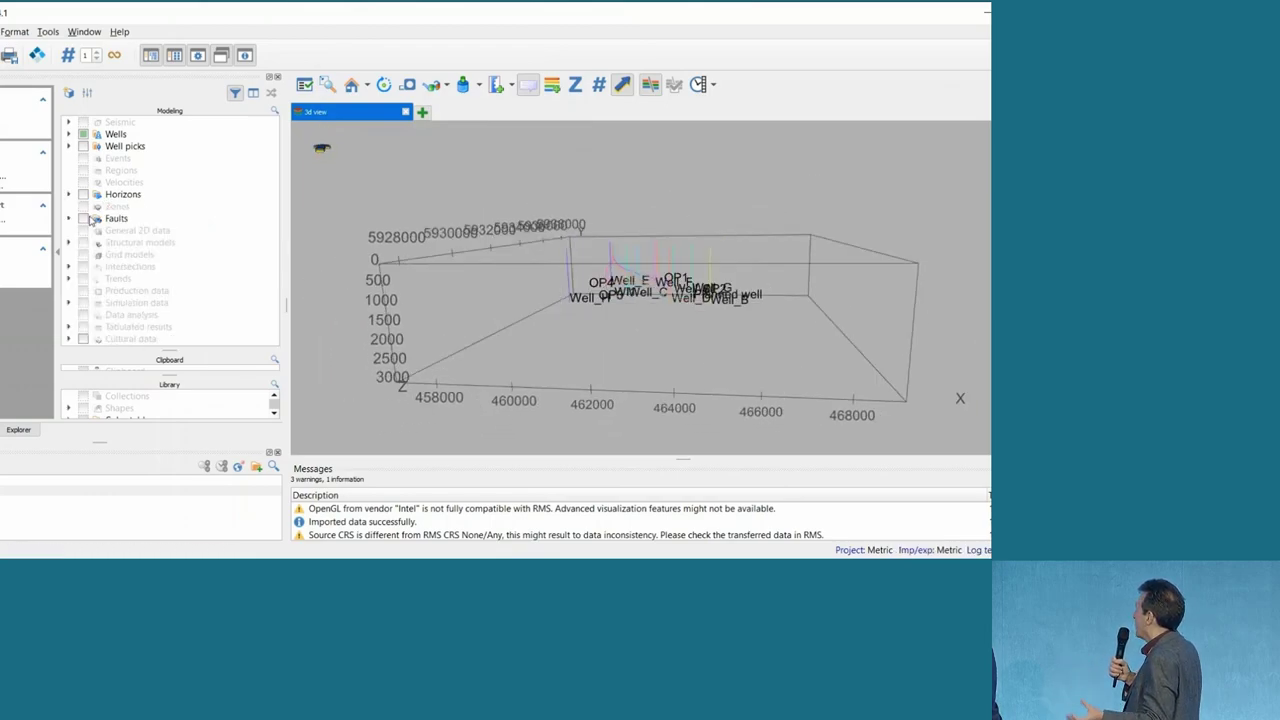
left_click(83, 218)
left_click_drag(650, 340, 617, 321)
left_click(82, 196)
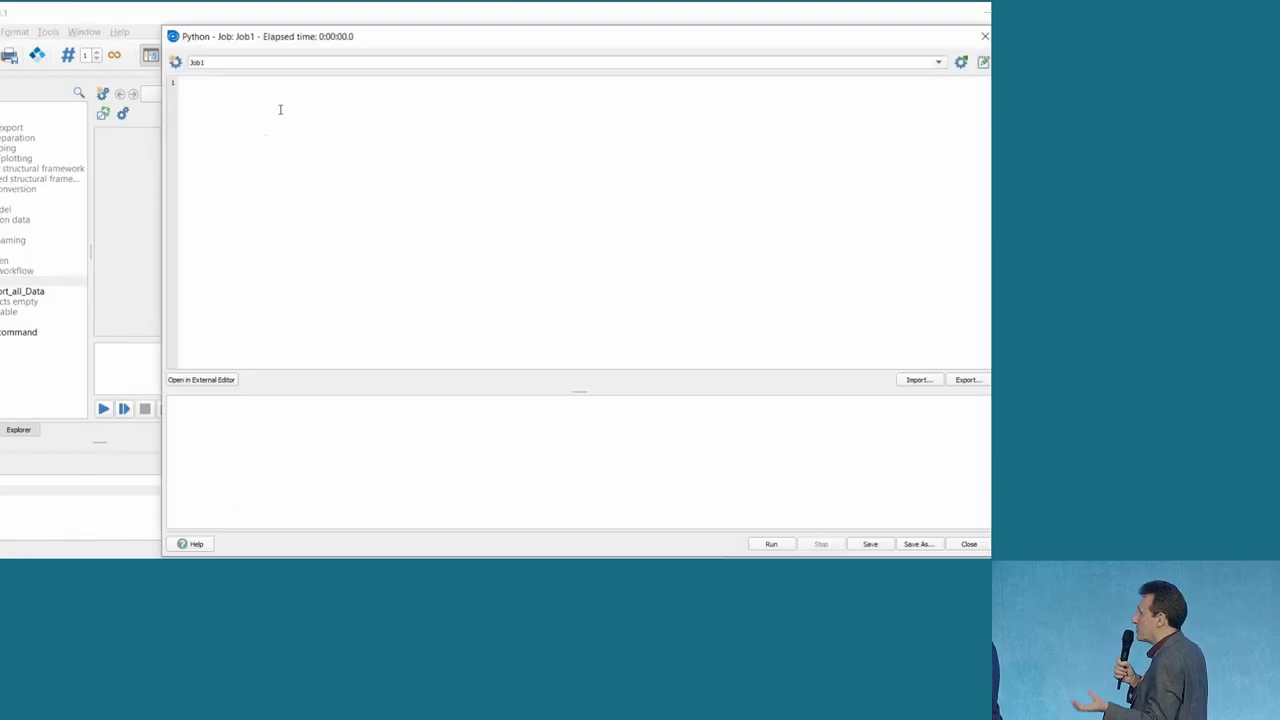
Load the Save_All_Data Python job and review its export lines and demo/Emerald_2 target dataspace.
type("Save_All_Data")
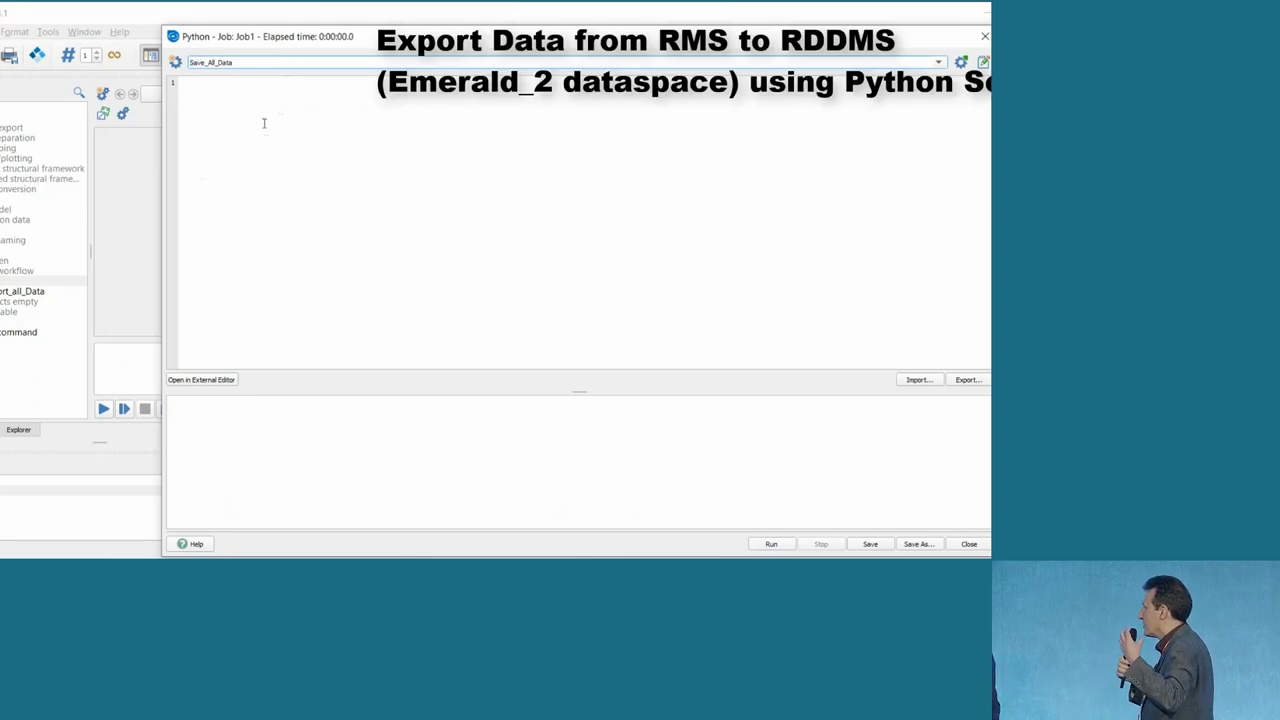
key("Return")
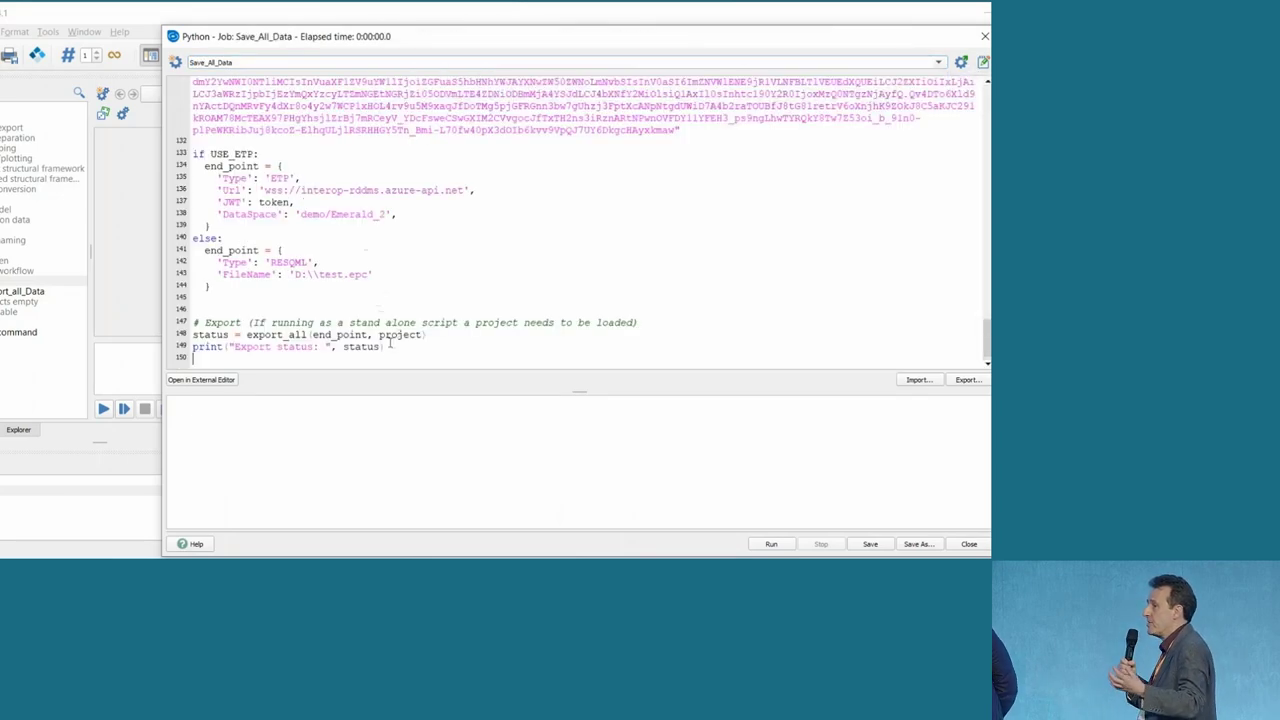
left_click_drag(388, 347, 193, 334)
left_click_drag(386, 214, 300, 214)
left_click_drag(466, 189, 262, 190)
scroll(566, 202, "up", 11)
scroll(571, 204, "up", 3)
scroll(614, 197, "down", 13)
scroll(650, 193, "down", 1)
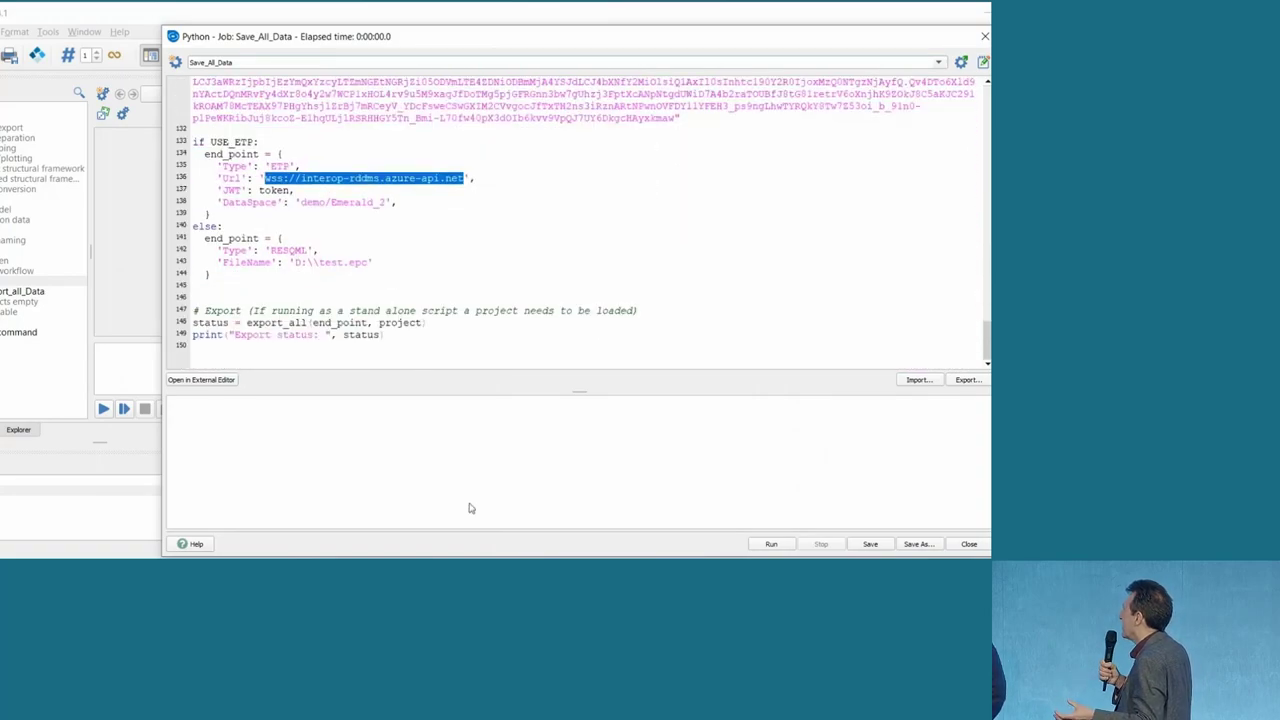
Run the Save_All_Data export to demo/Emerald_2 and close the job window.
left_click(472, 505)
left_click(771, 544)
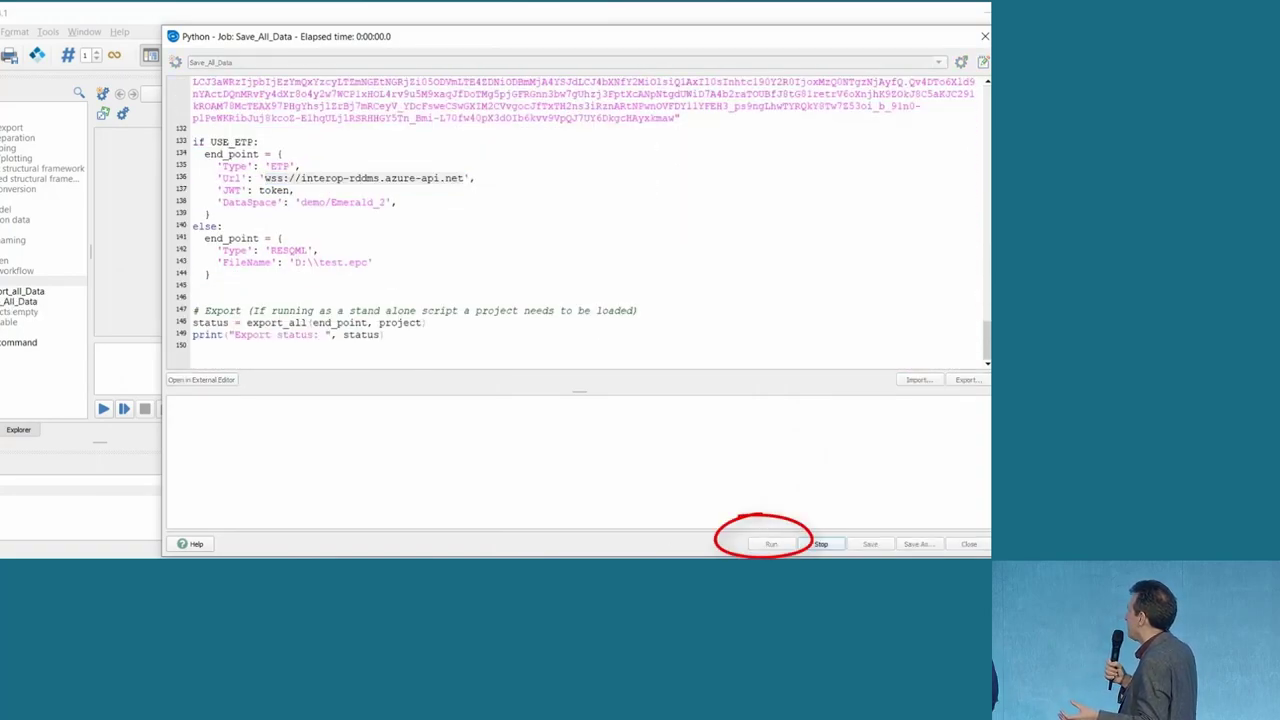
scroll(478, 302, "up", 4)
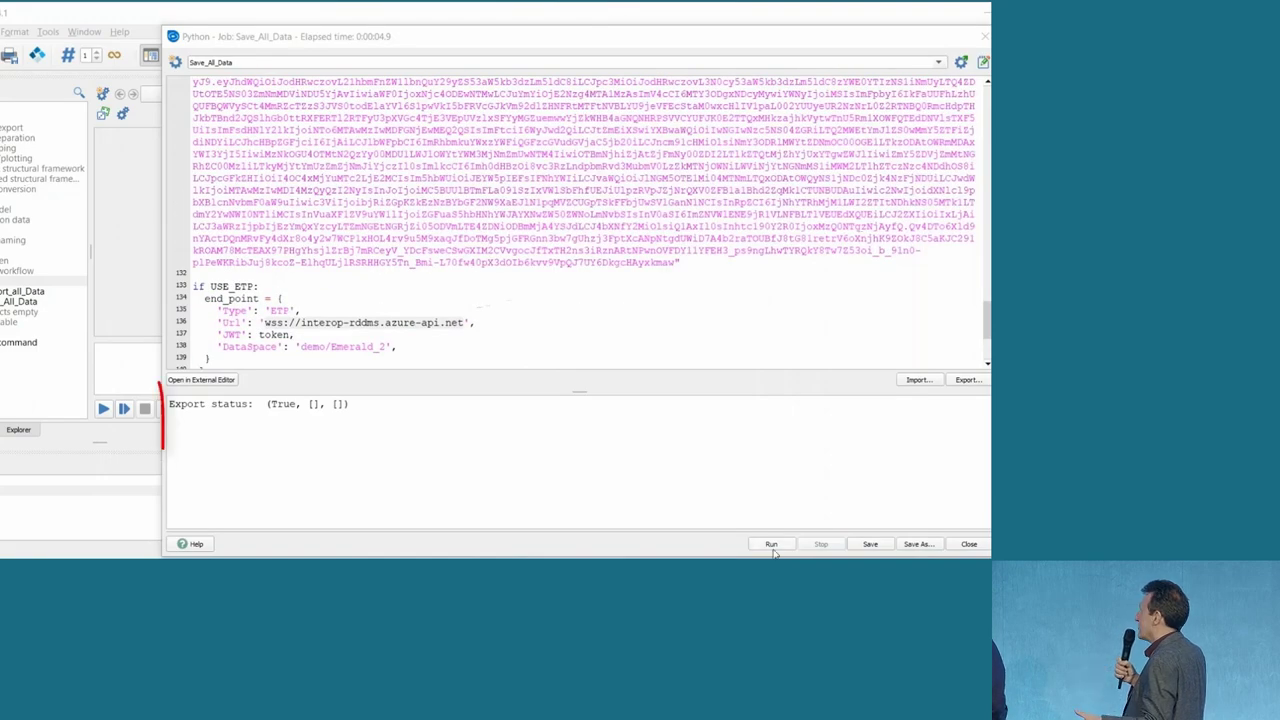
left_click(969, 544)
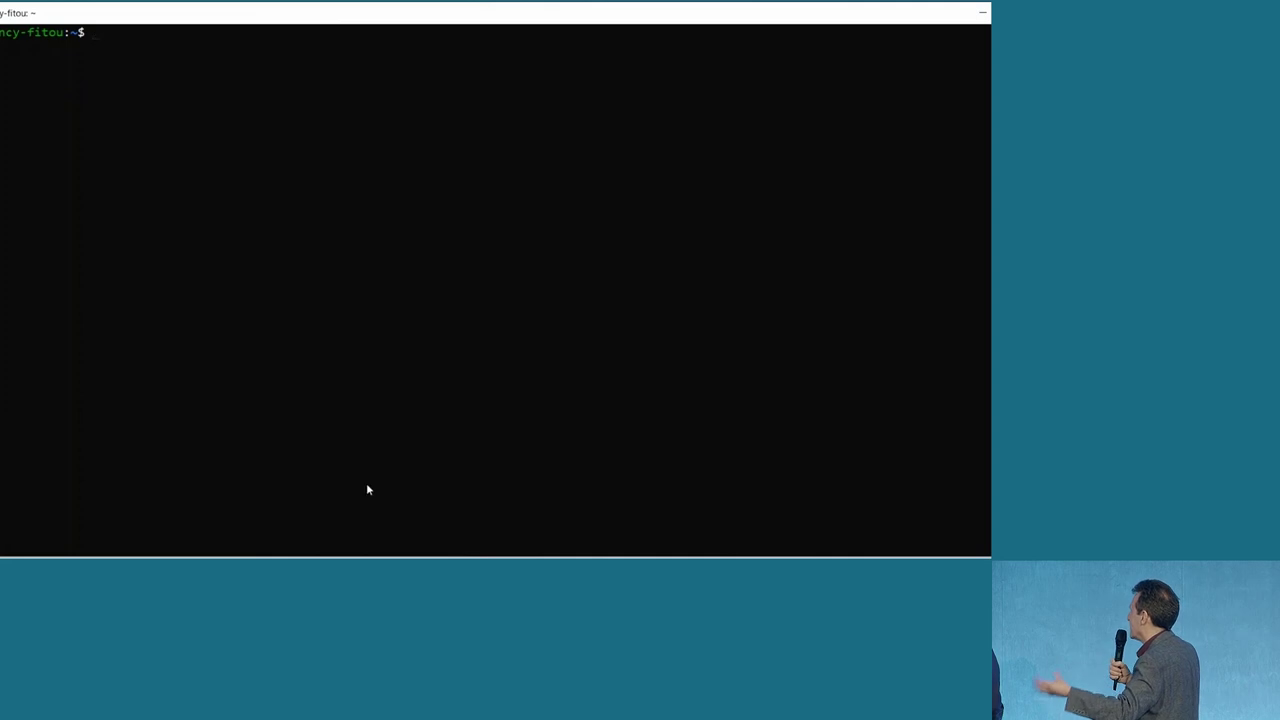
Set the RDDMS_URL and access token environment variables in the terminal.
type("export RDDMS_URL=interop-rddms.azure-api.net")
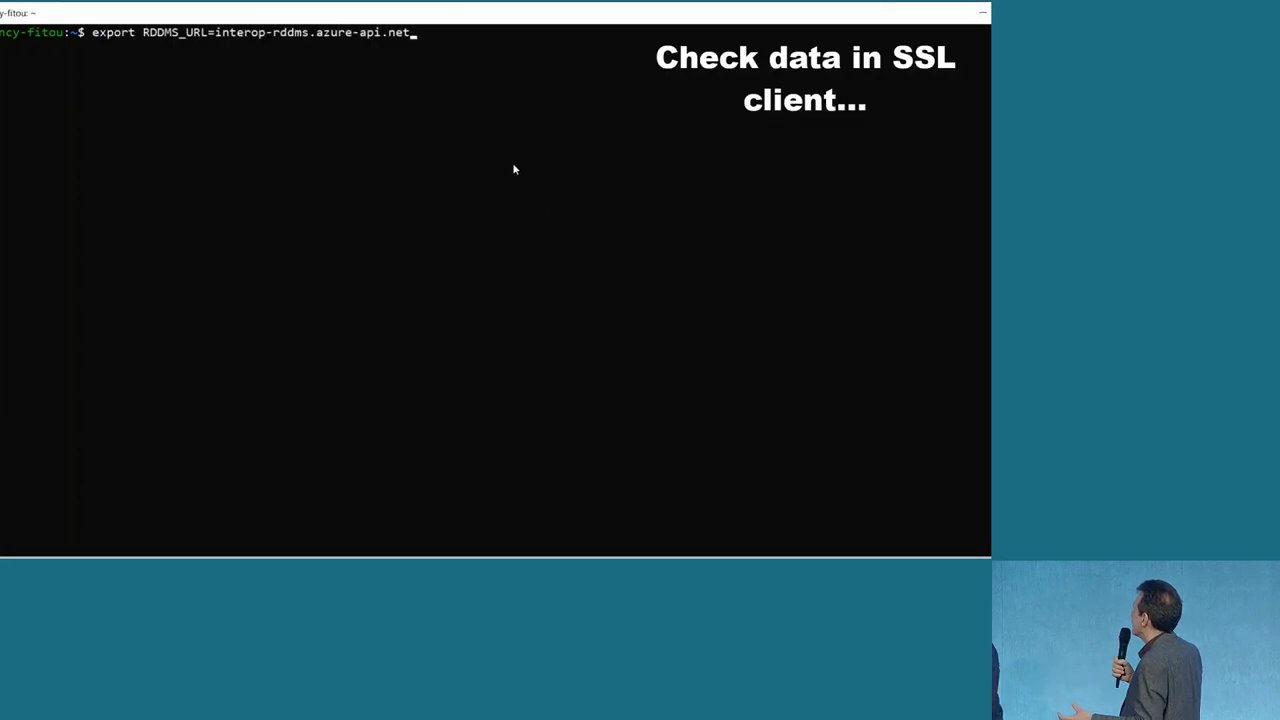
key("Return")
key("ctrl+v")
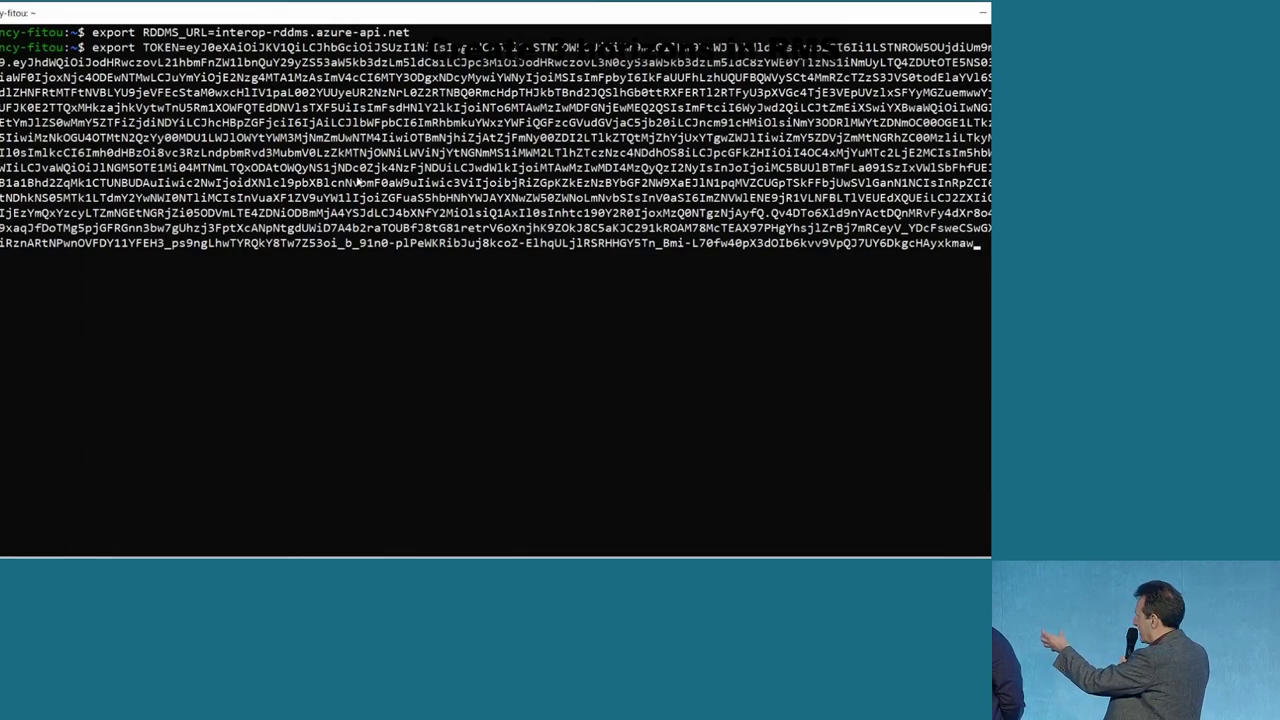
key("Return")
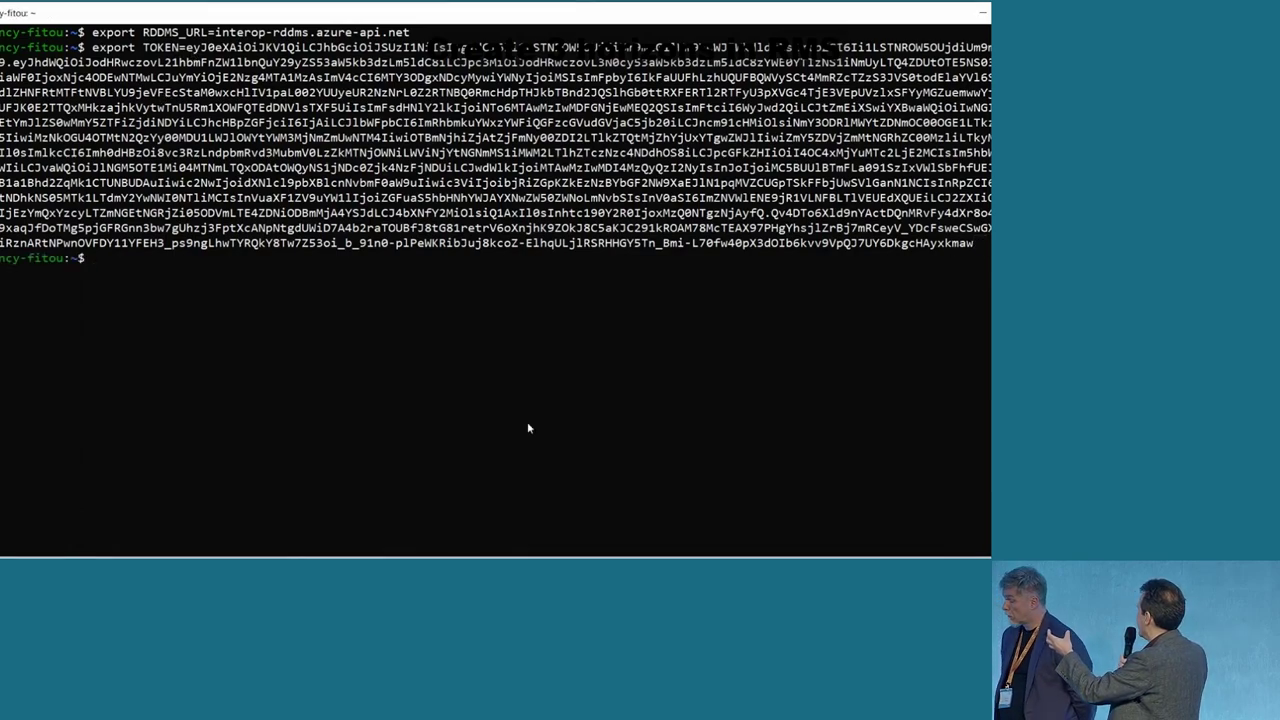
List the RDDMS dataspaces with the open-etp docker client's -l option, finding demo/Emerald_2.
key("ctrl+v")
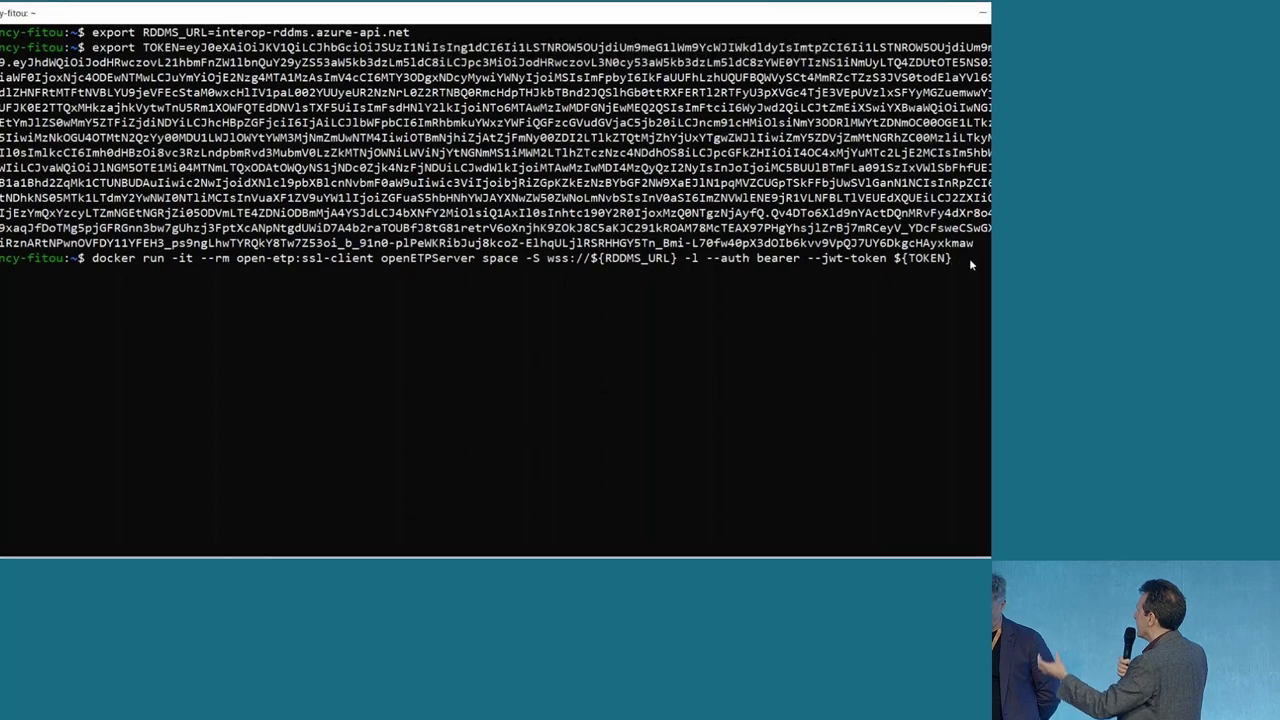
left_click_drag(956, 258, 742, 258)
double_click(688, 258)
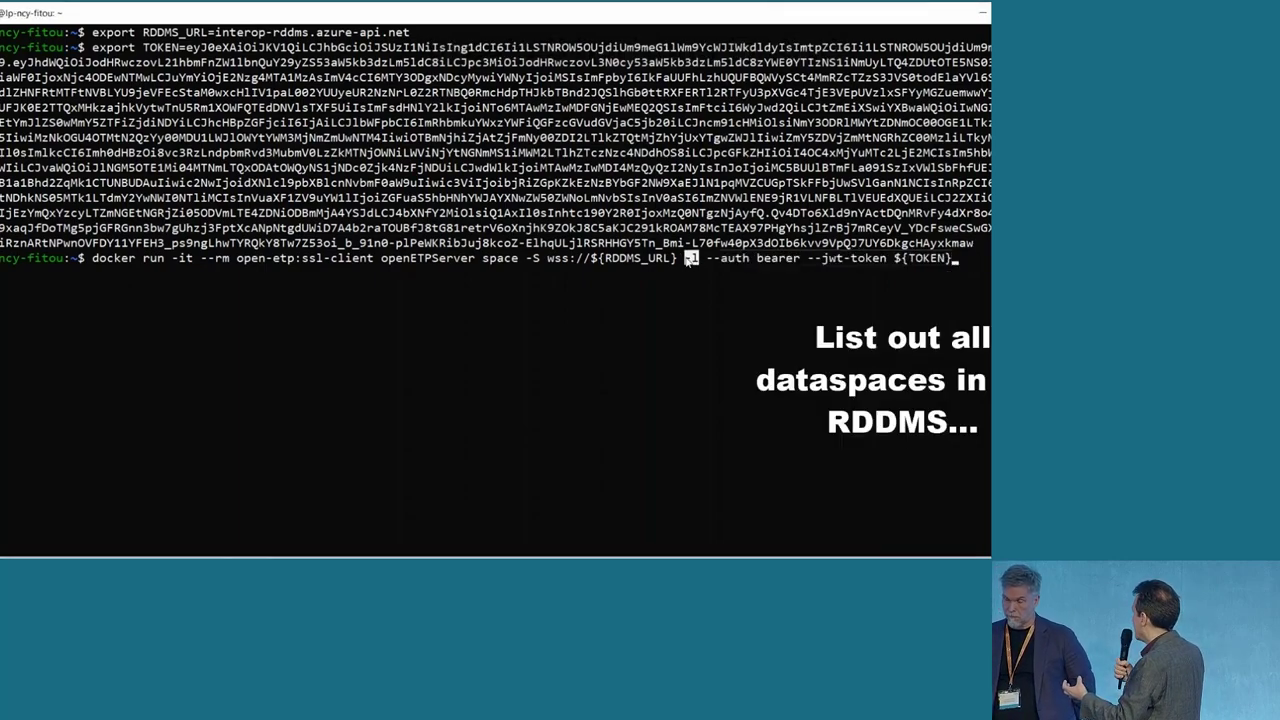
left_click_drag(519, 260, 388, 264)
left_click(600, 263)
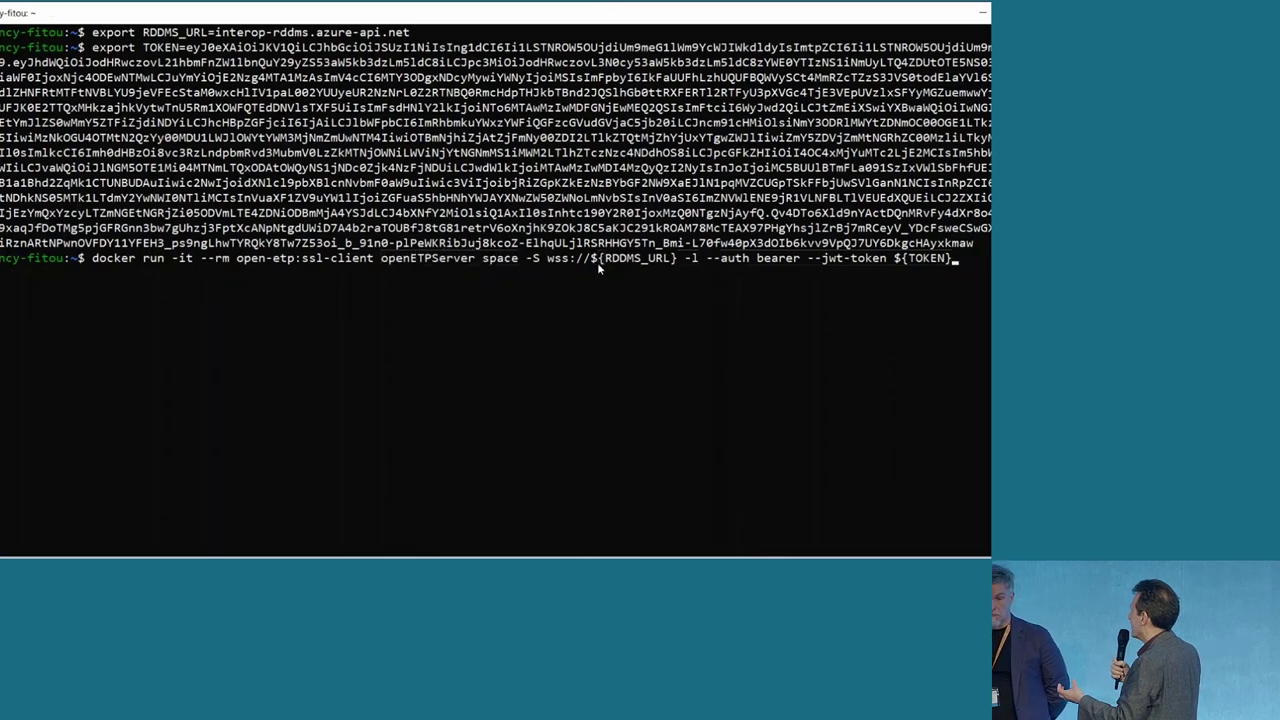
key("Return")
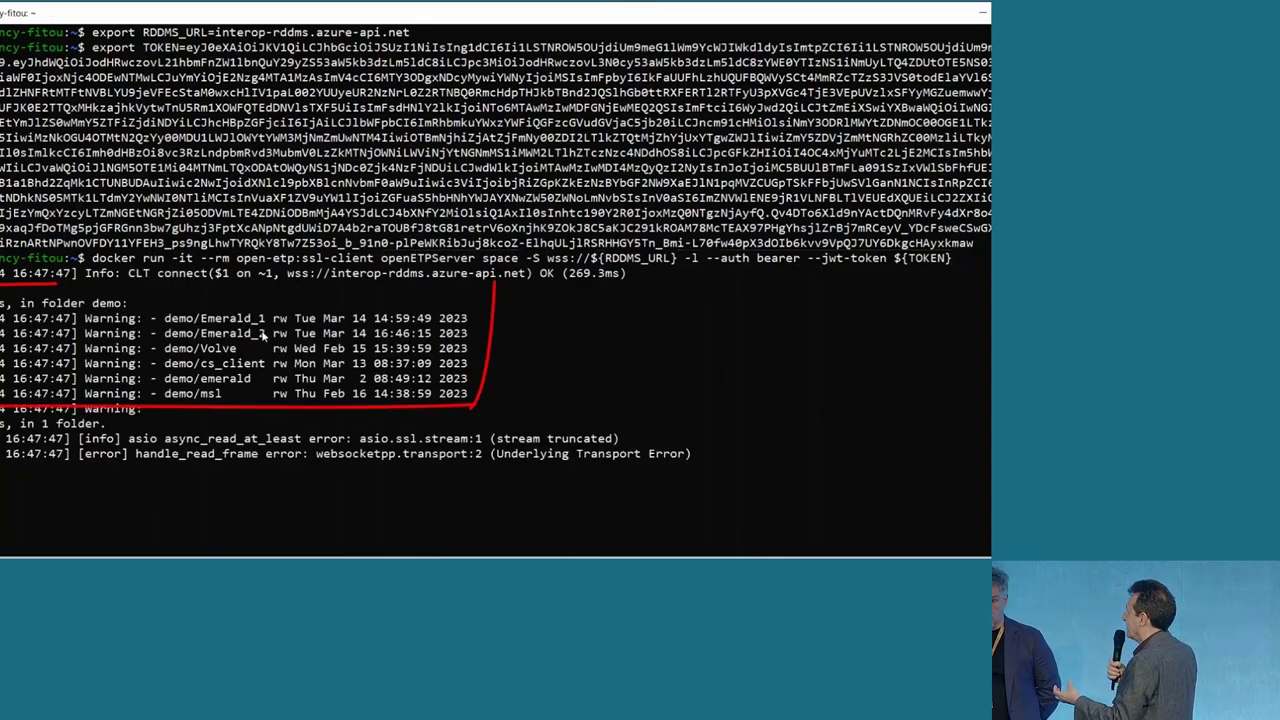
left_click_drag(266, 333, 165, 333)
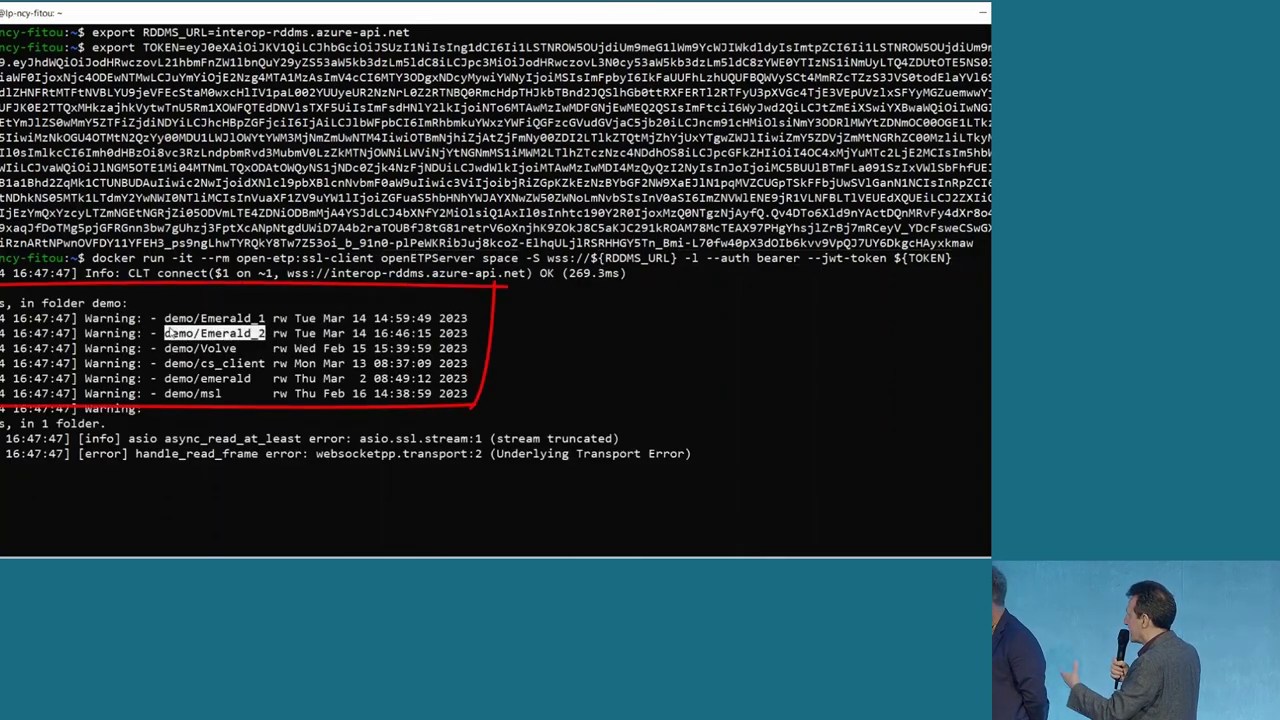
left_click(155, 487)
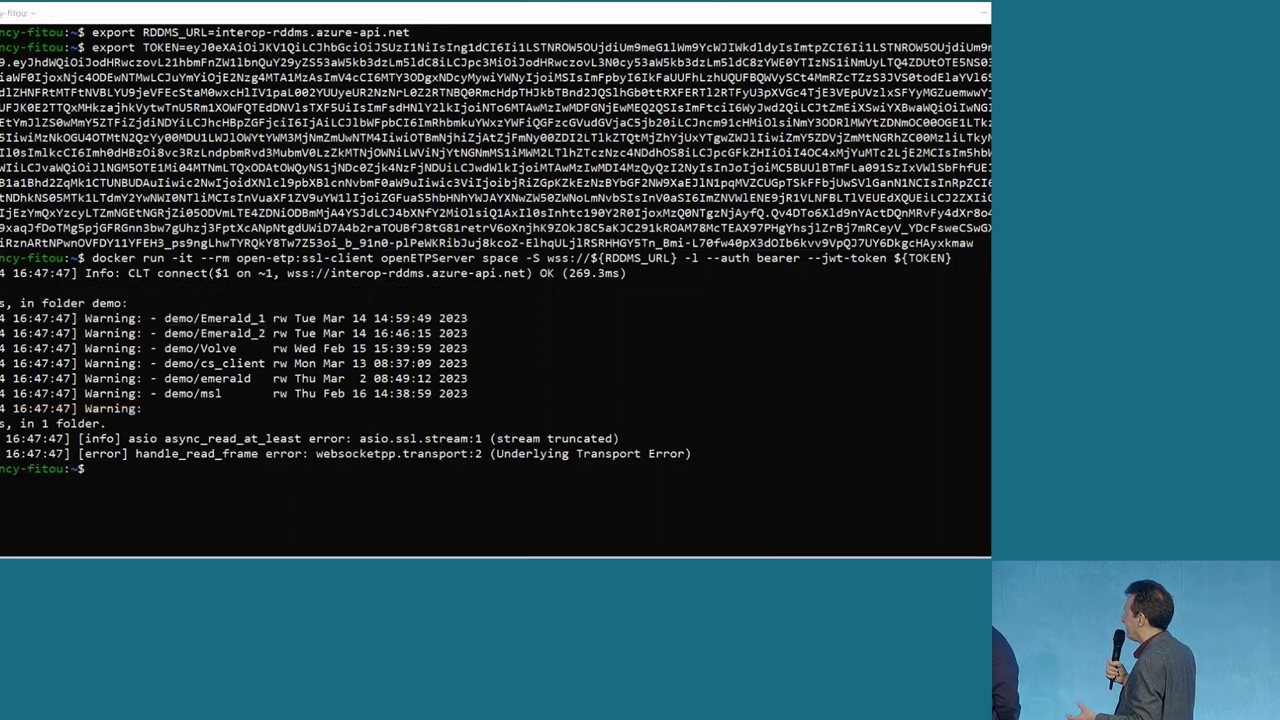
Run the --stats command on demo/Emerald_2, which reports 660 objects in total.
key("ctrl+v")
left_click_drag(806, 347, 691, 348)
left_click_drag(866, 354, 824, 350)
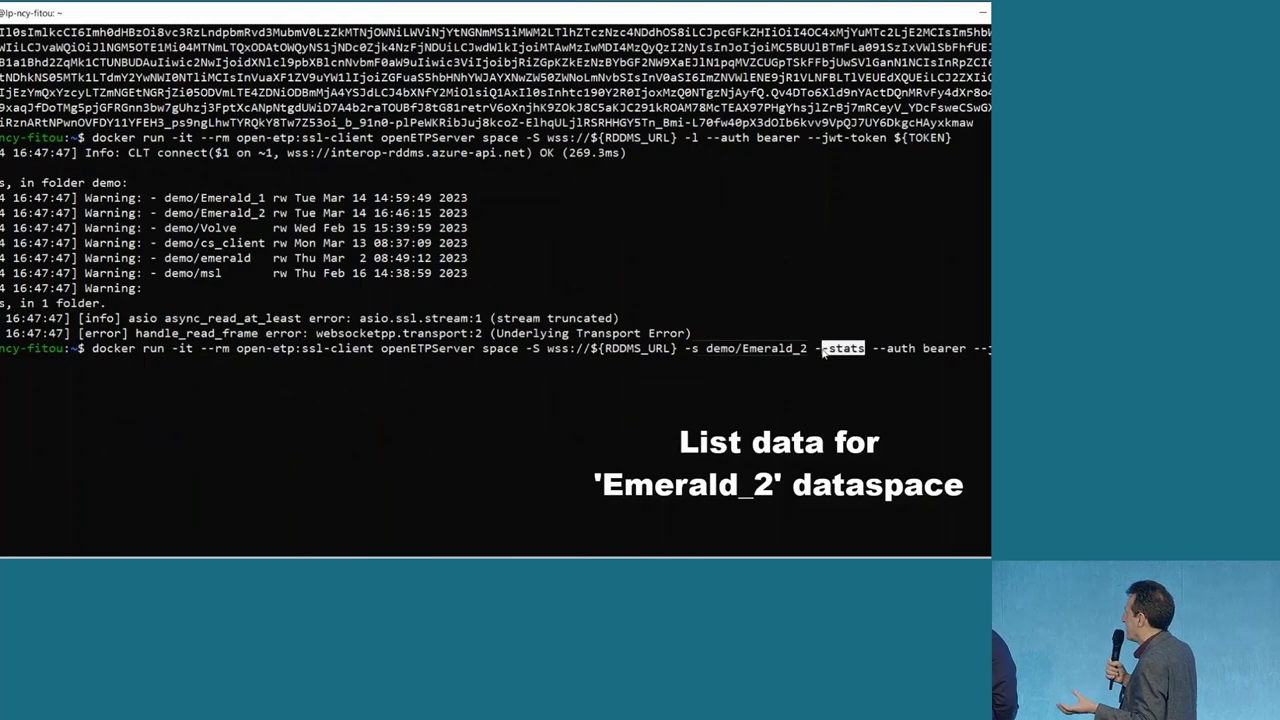
left_click(552, 438)
key("Return")
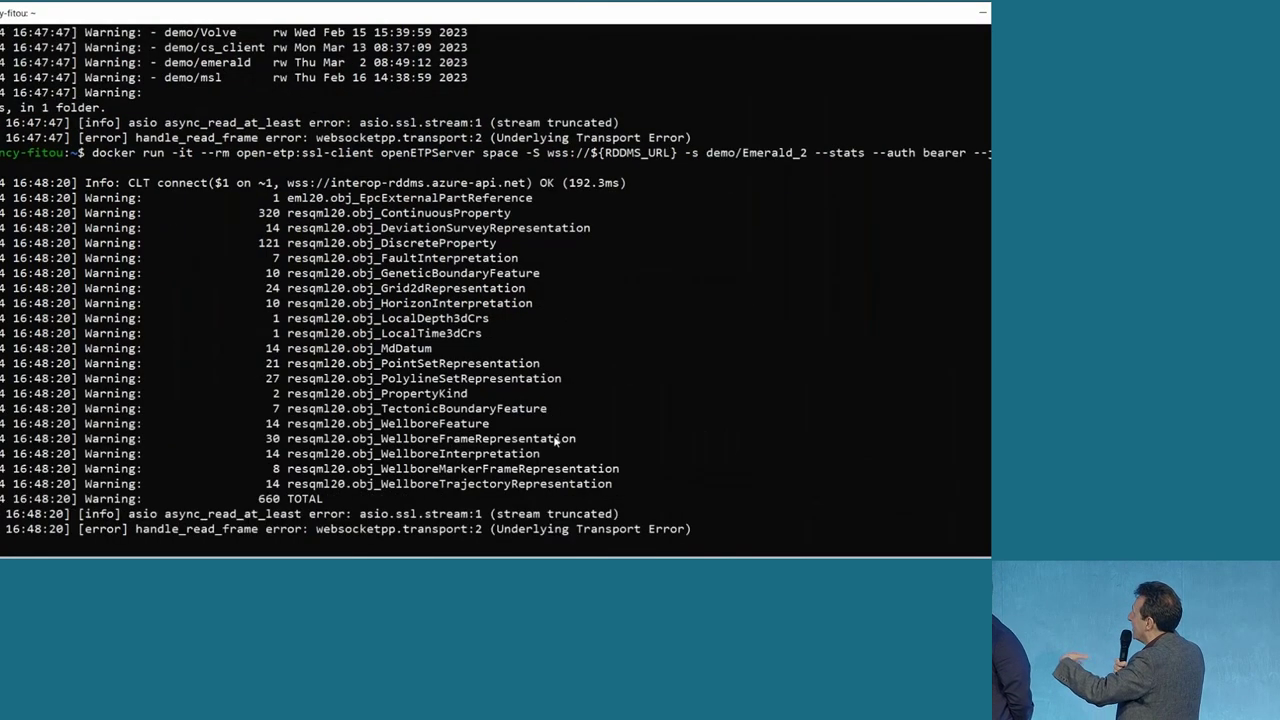
left_click_drag(328, 502, 262, 499)
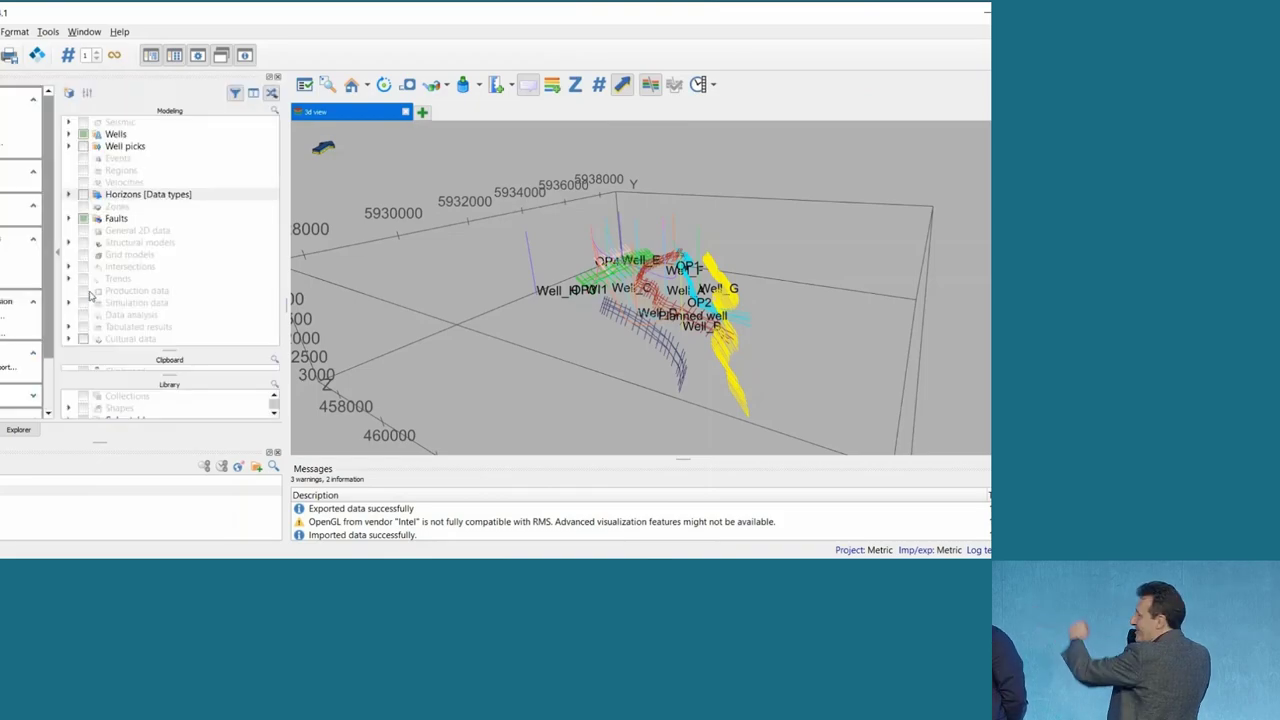
Select TopA, TopC and TopB as the horizons to map in Horizon Mapping.
double_click(217, 197)
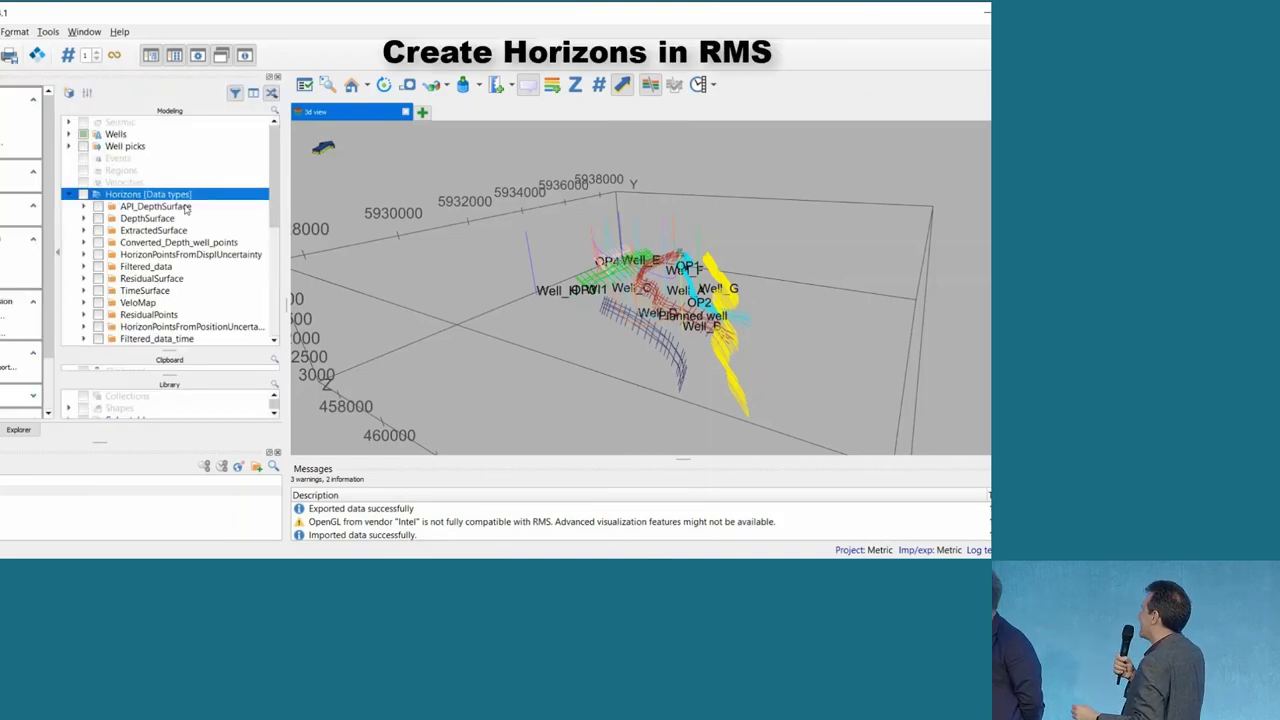
scroll(217, 203, "down", 4)
scroll(217, 203, "up", 3)
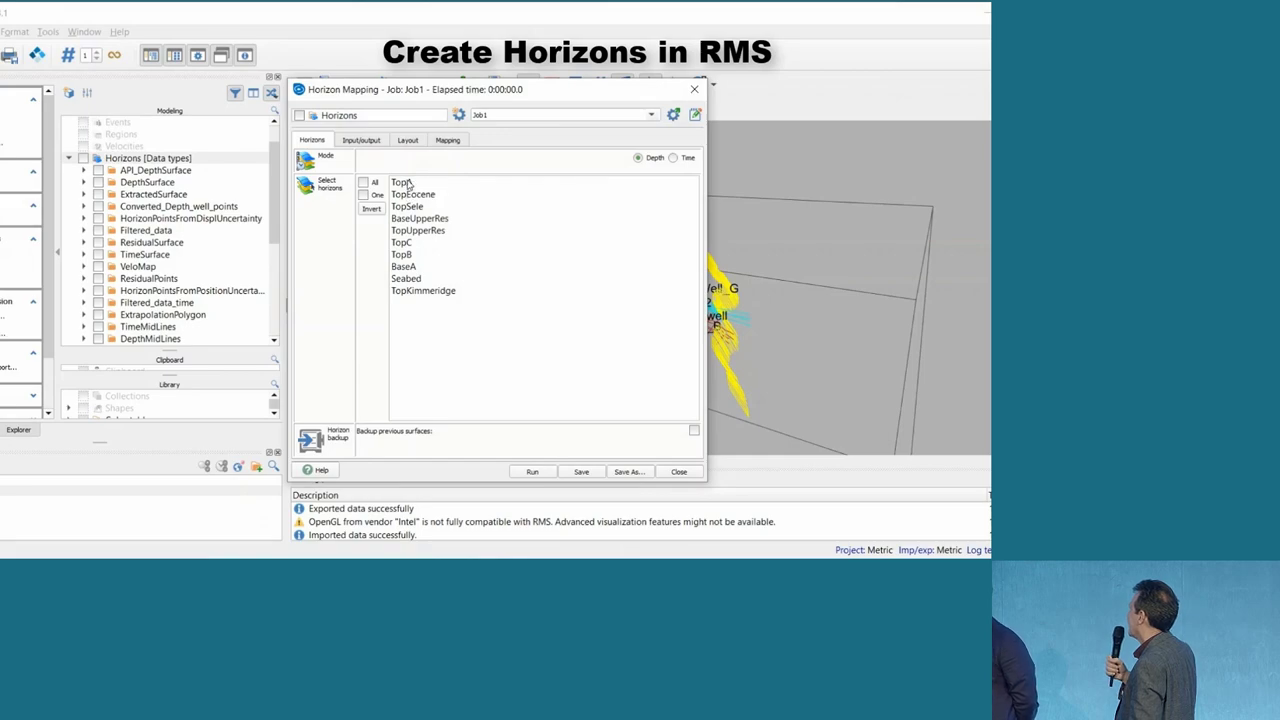
left_click(406, 183)
left_click(402, 243, "ctrl")
left_click(406, 256, "ctrl")
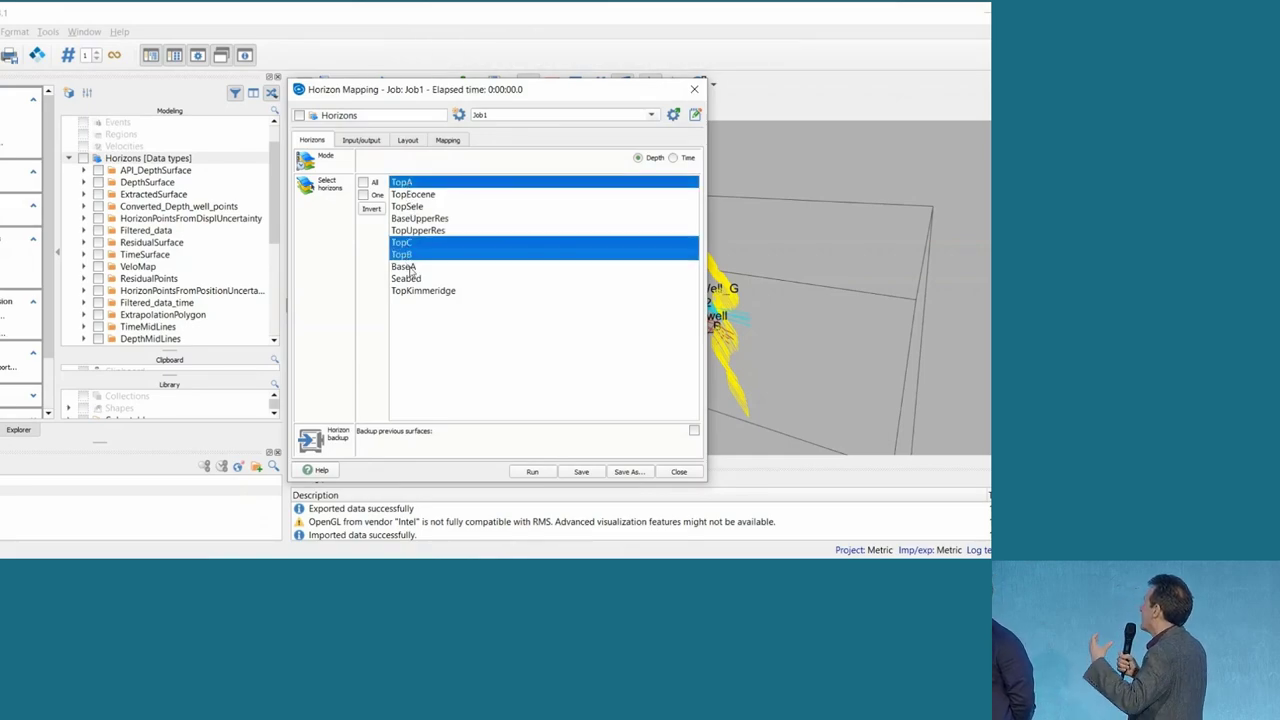
Set ExtractedSurface as the input data and NewHorizons_1 as the output horizon group.
left_click(360, 140)
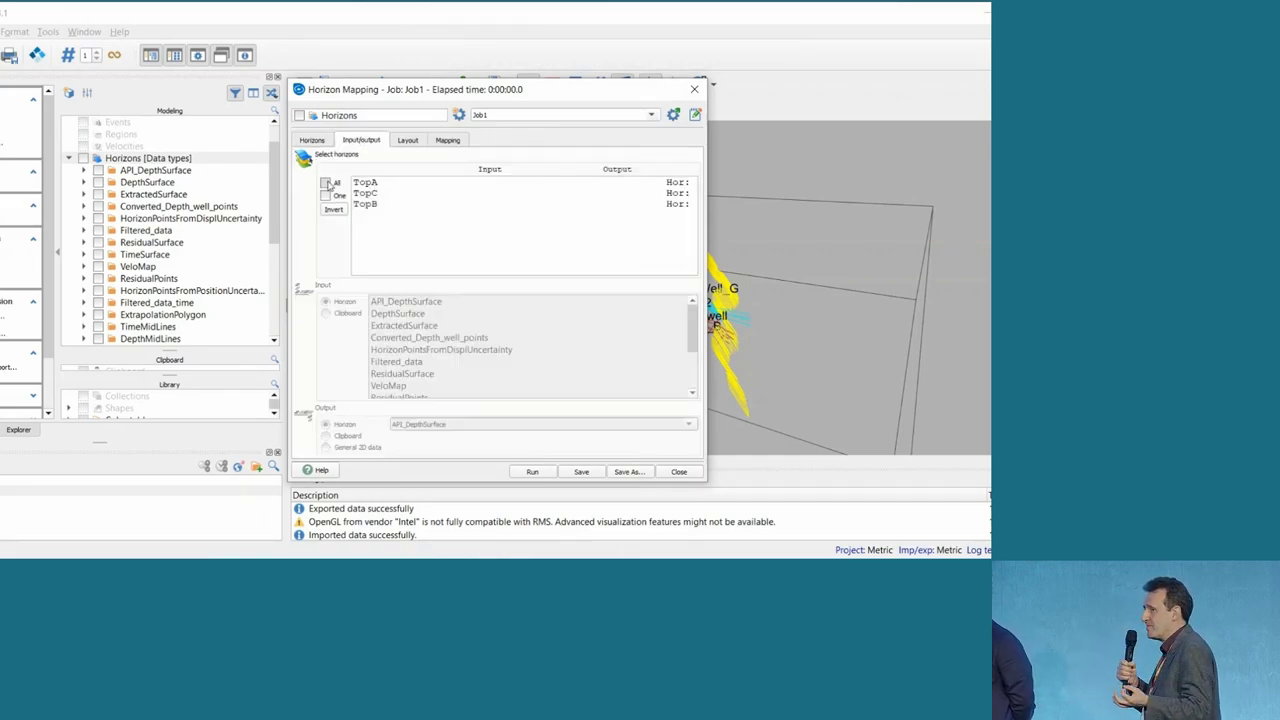
left_click(338, 182)
left_click(428, 364)
left_click(406, 505)
type("NewHorizons_1")
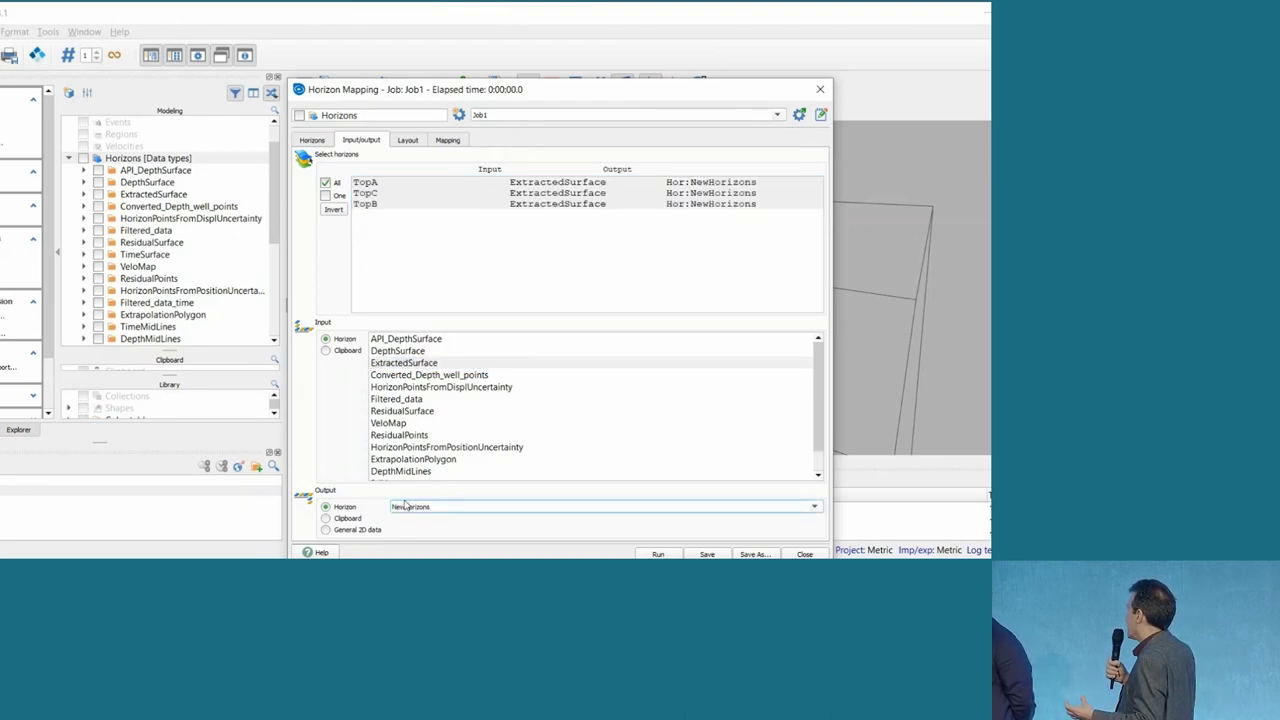
Choose the Local B-spline mapping algorithm, run the job and close the settings.
left_click(405, 128)
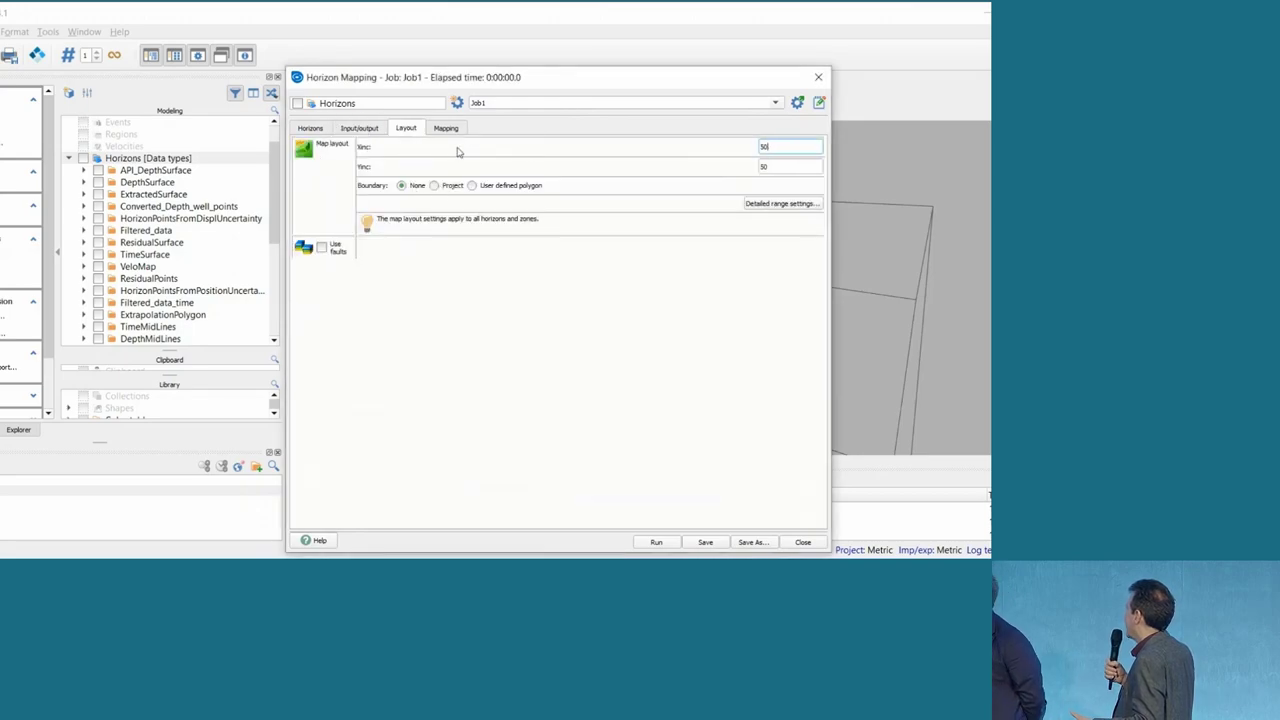
left_click(446, 128)
left_click(376, 157)
left_click(517, 385)
left_click(727, 425)
left_click(727, 425)
left_click(656, 541)
left_click(803, 541)
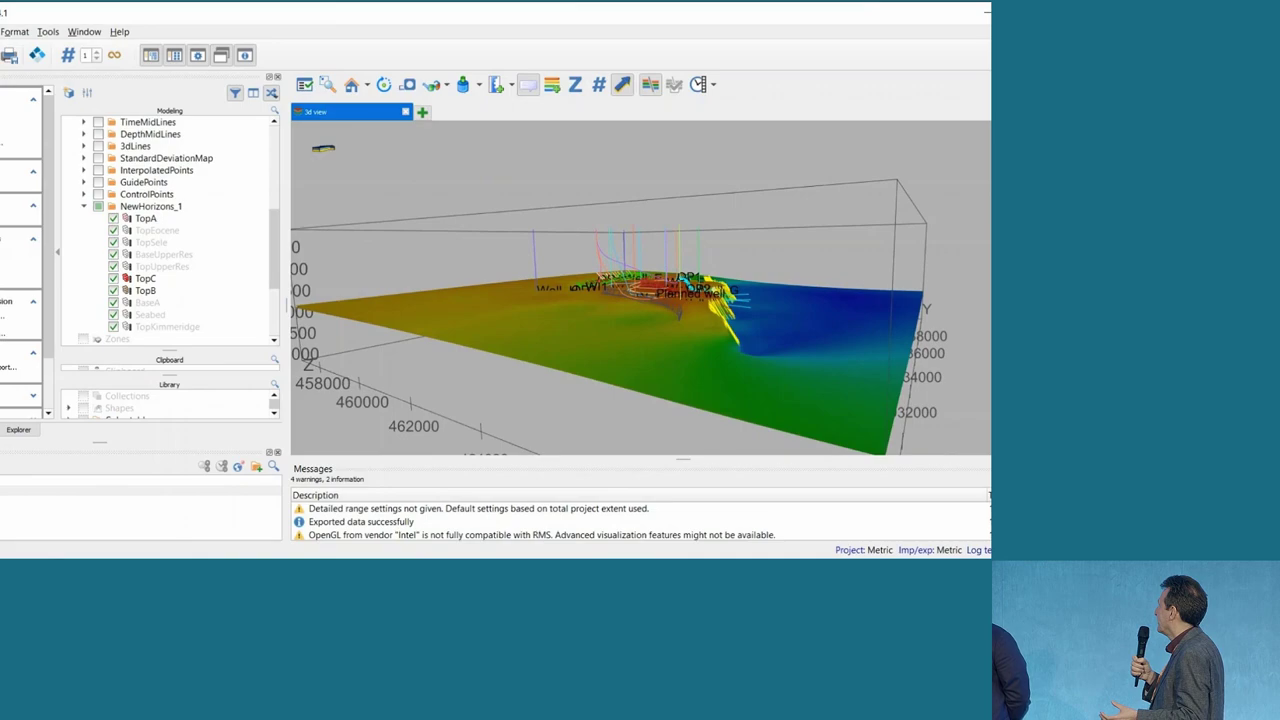
Create a Python job named Save_newhorizons and load its saved script.
double_click(44, 281)
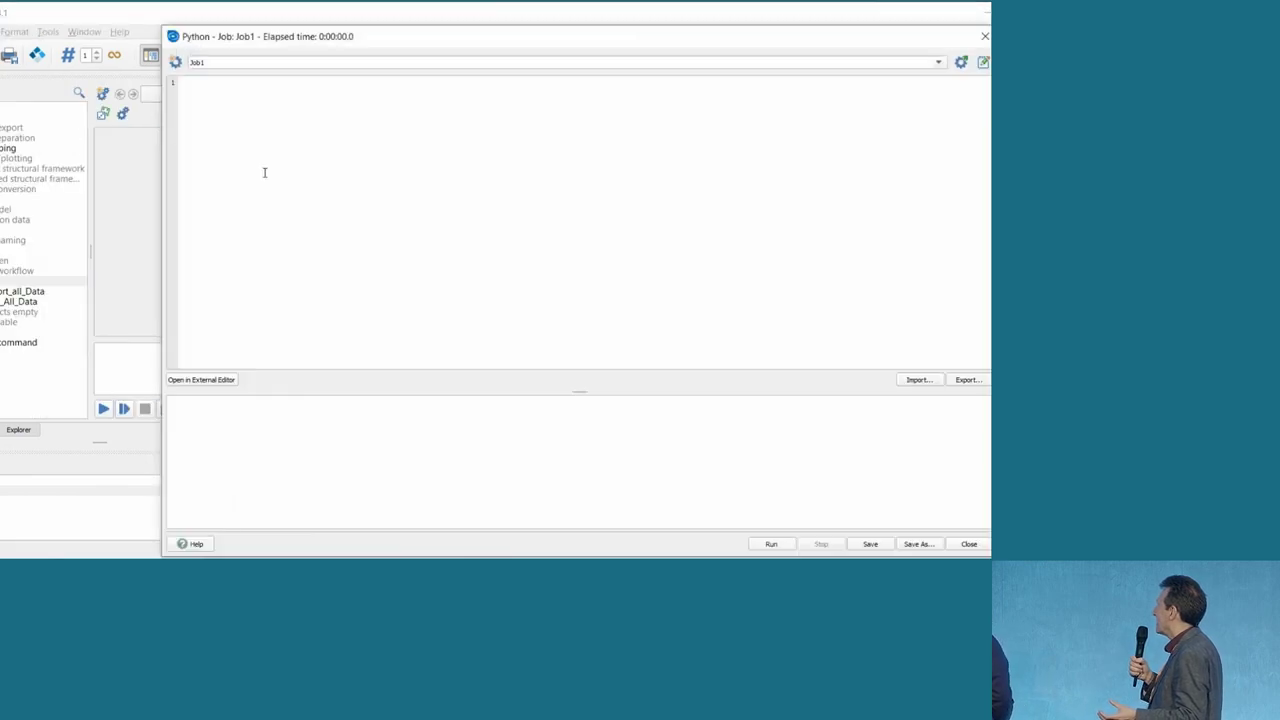
type("Save_newho")
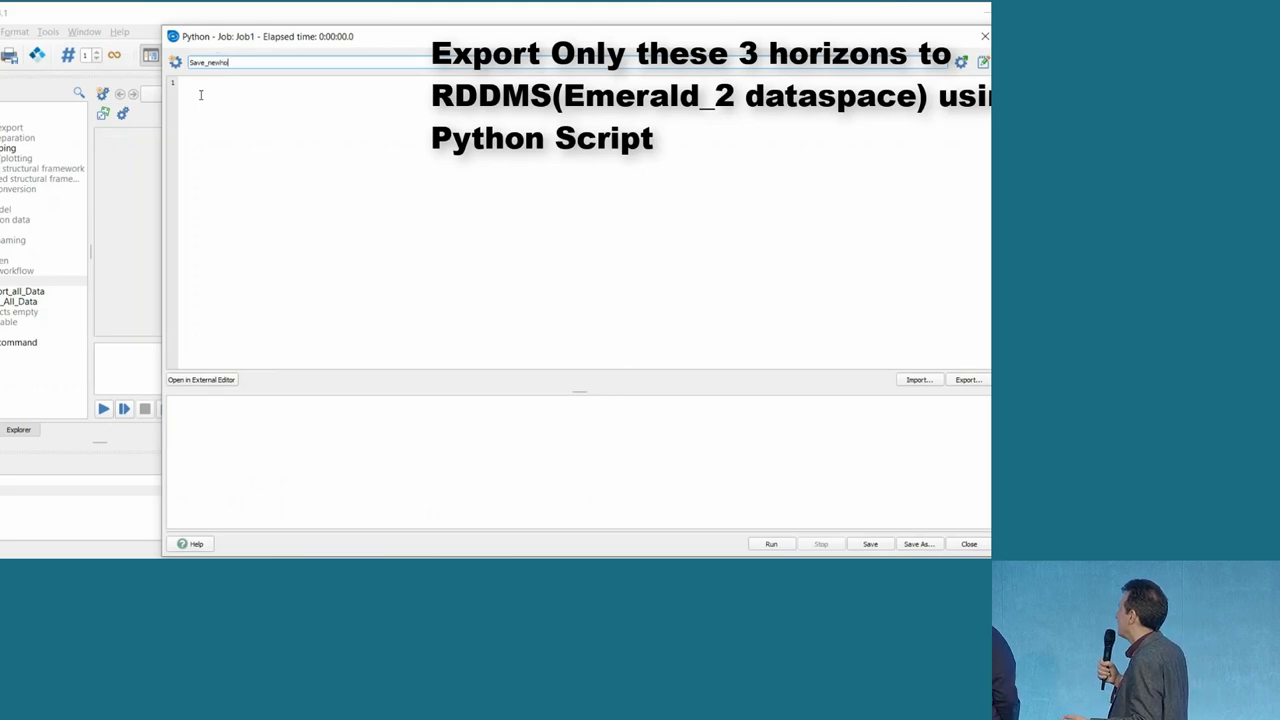
type("rizons")
key("Return")
Review the script's Emerald_2 dataspace settings, then run the export and close the job.
left_click_drag(430, 347, 197, 322)
left_click_drag(381, 214, 314, 216)
left_click_drag(473, 190, 264, 190)
scroll(644, 208, "up", 6)
scroll(683, 203, "up", 8)
left_click_drag(536, 190, 193, 190)
scroll(250, 200, "down", 9)
left_click(783, 544)
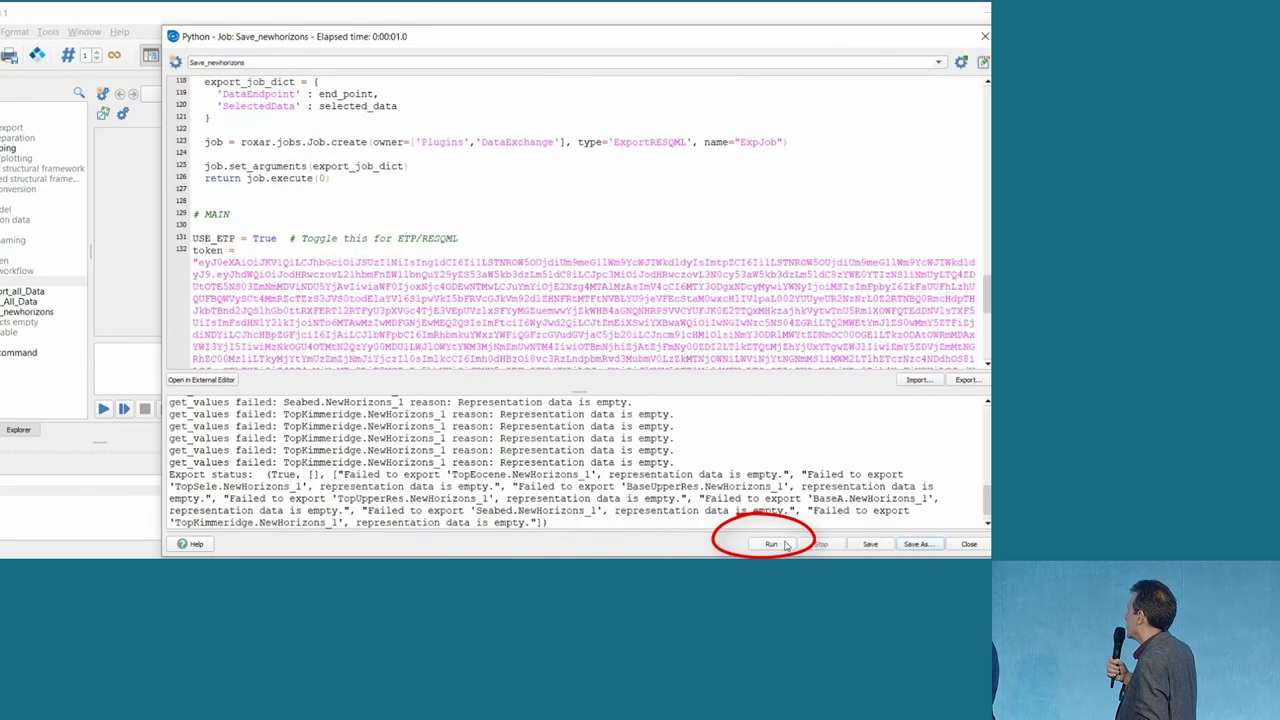
left_click(962, 549)
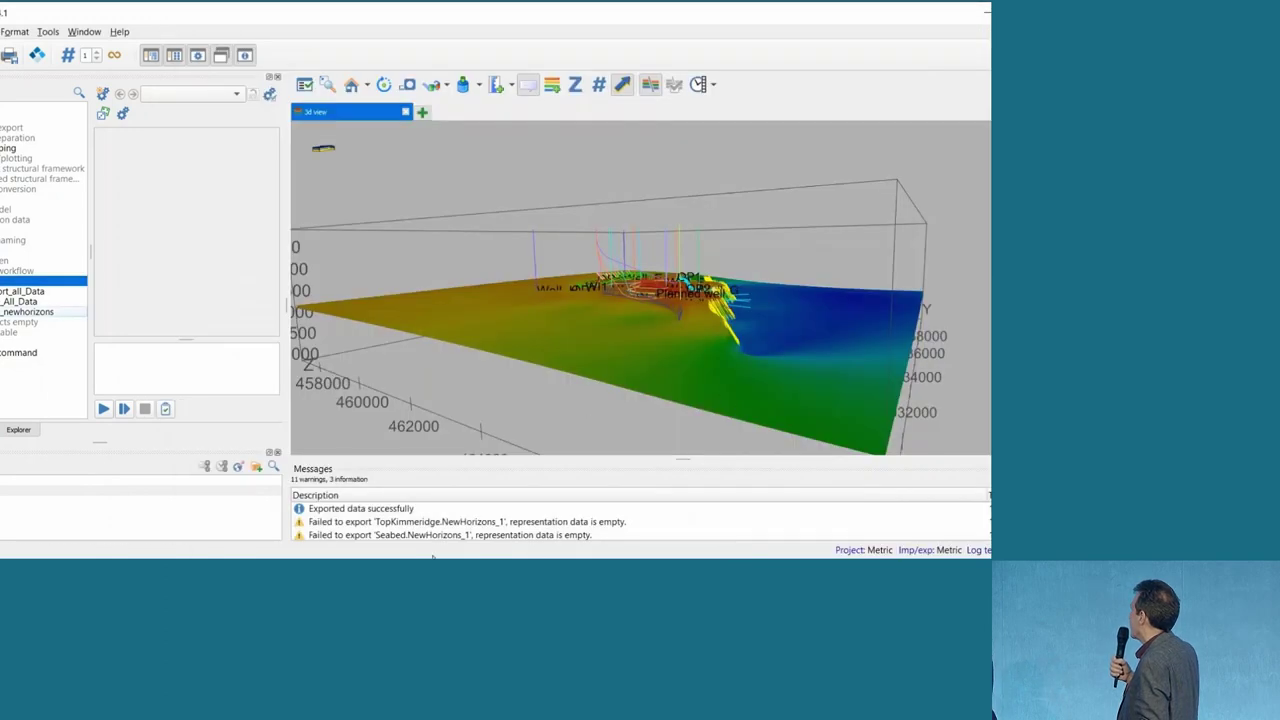
Rerun the demo/Emerald_2 stats command in the terminal (671 objects), then switch to Aspen SKUA.
key("alt+Tab")
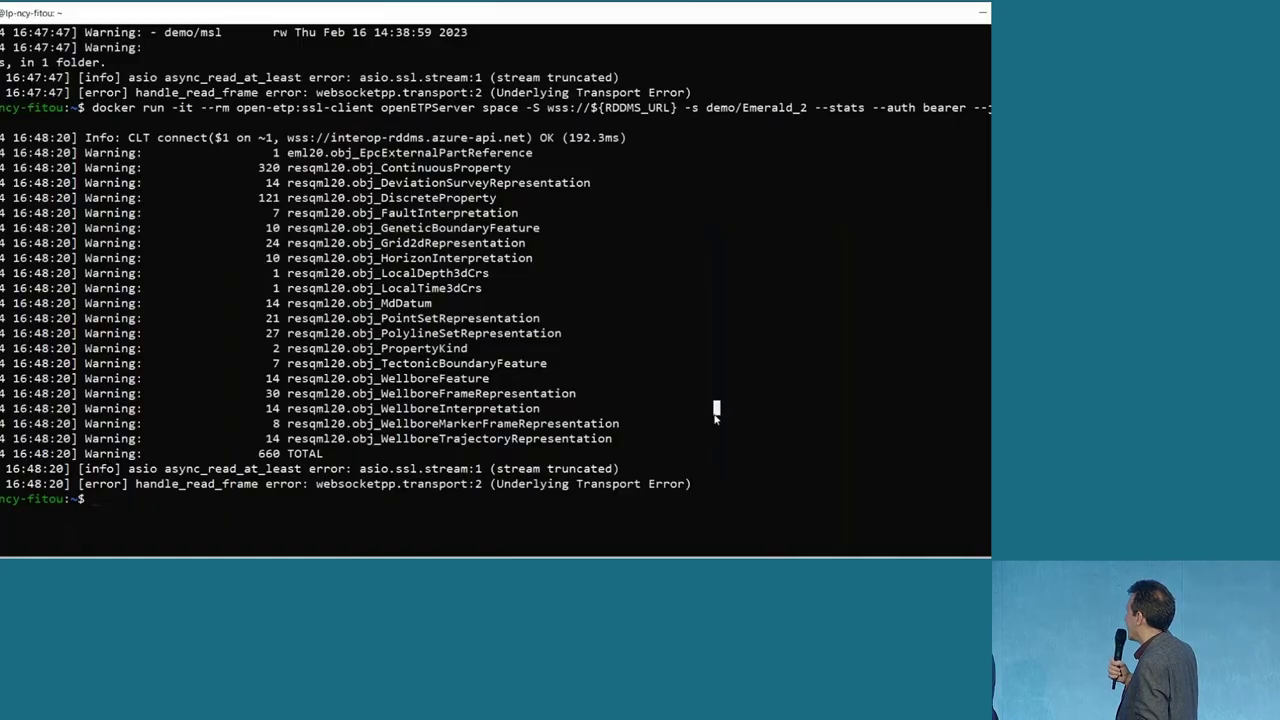
key("Up")
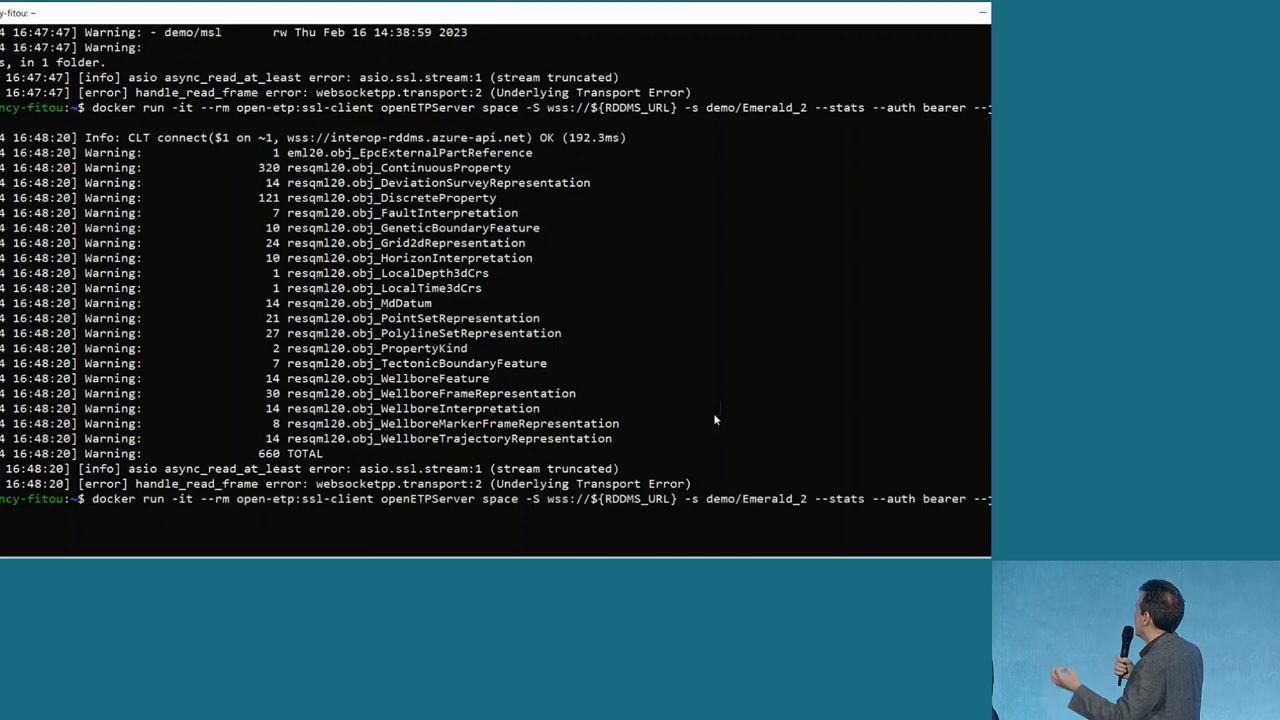
key("Return")
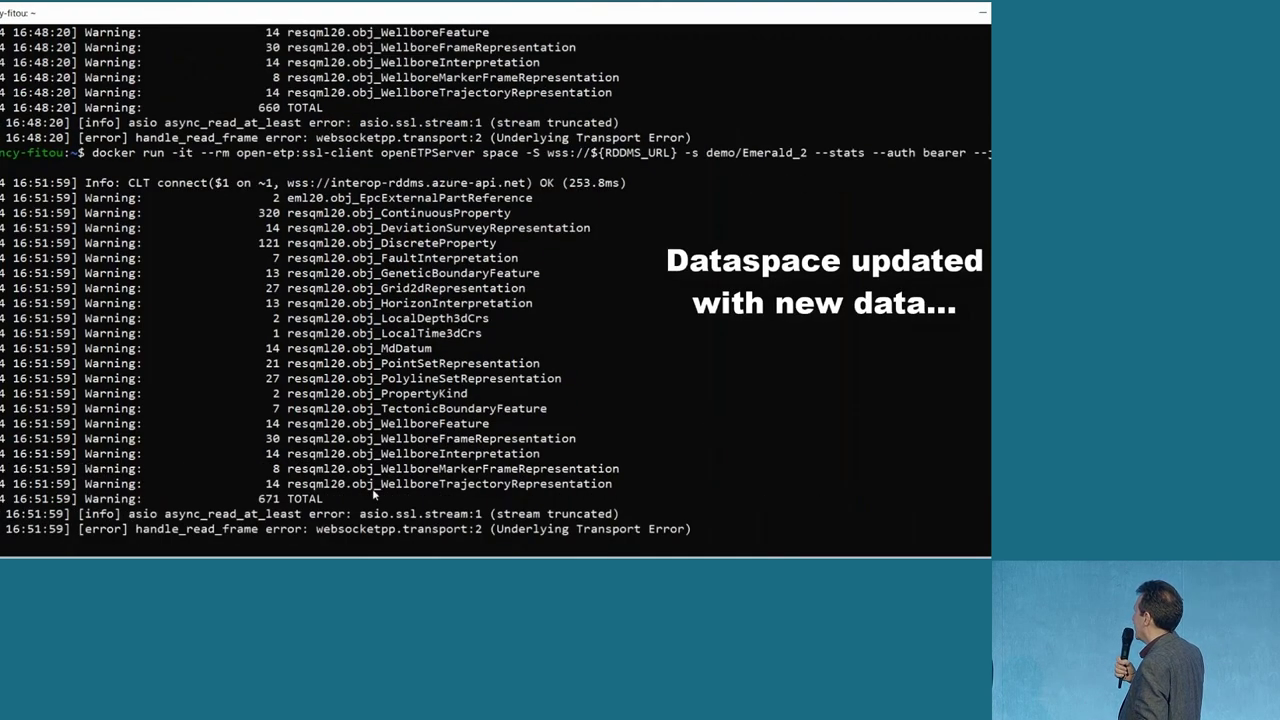
key("alt+Tab")
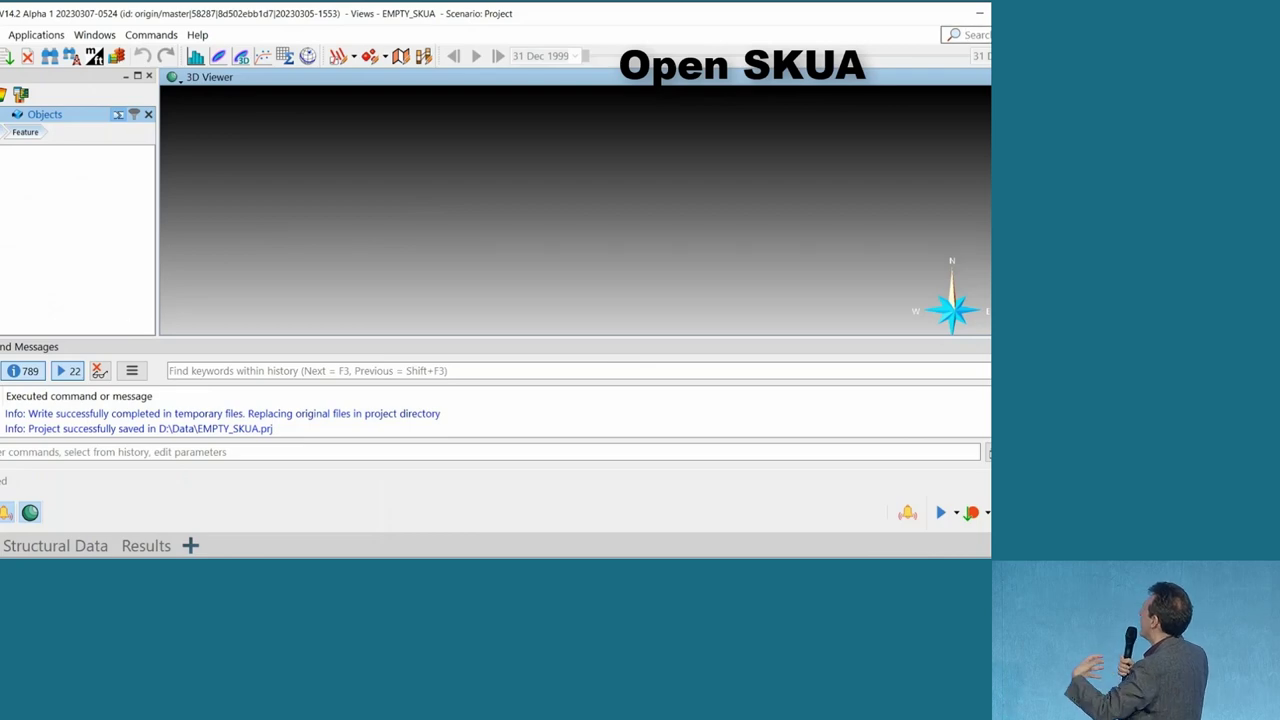
Search commands for 'etp1' and open ETP 1.2 session S1 to the RDDMS server.
type("etp1")
key("Return")
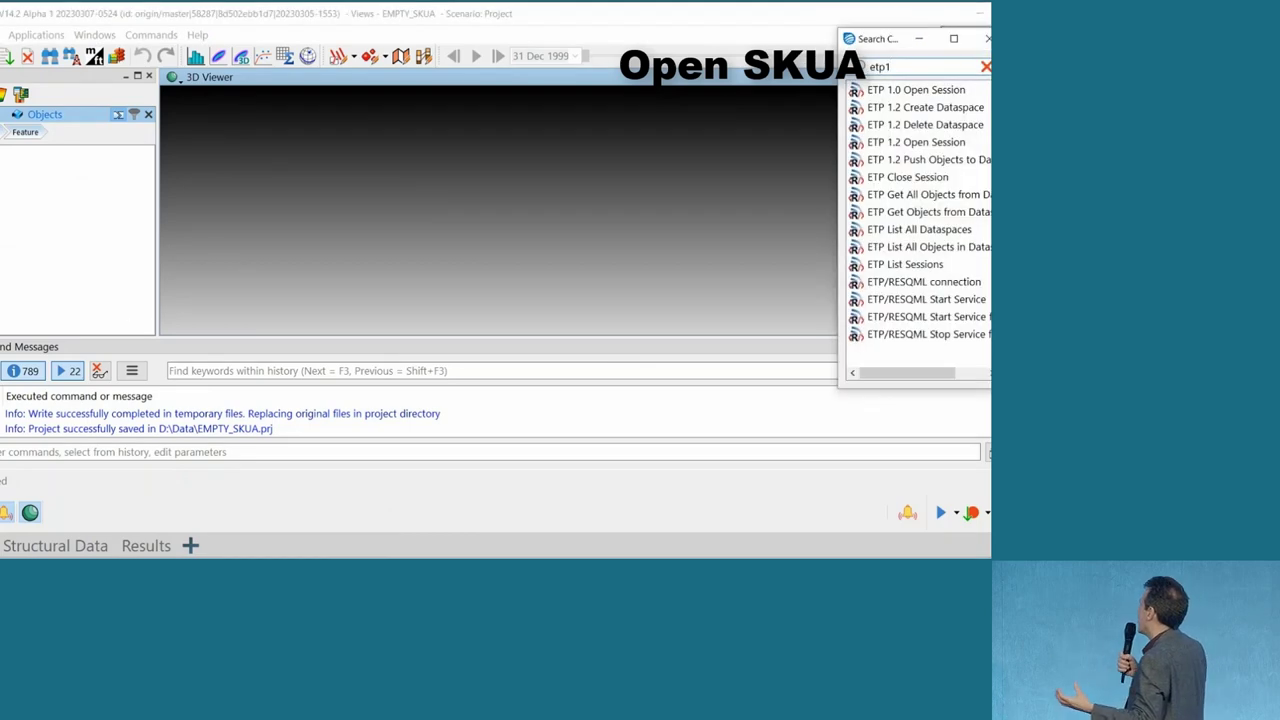
left_click_drag(833, 398, 696, 450)
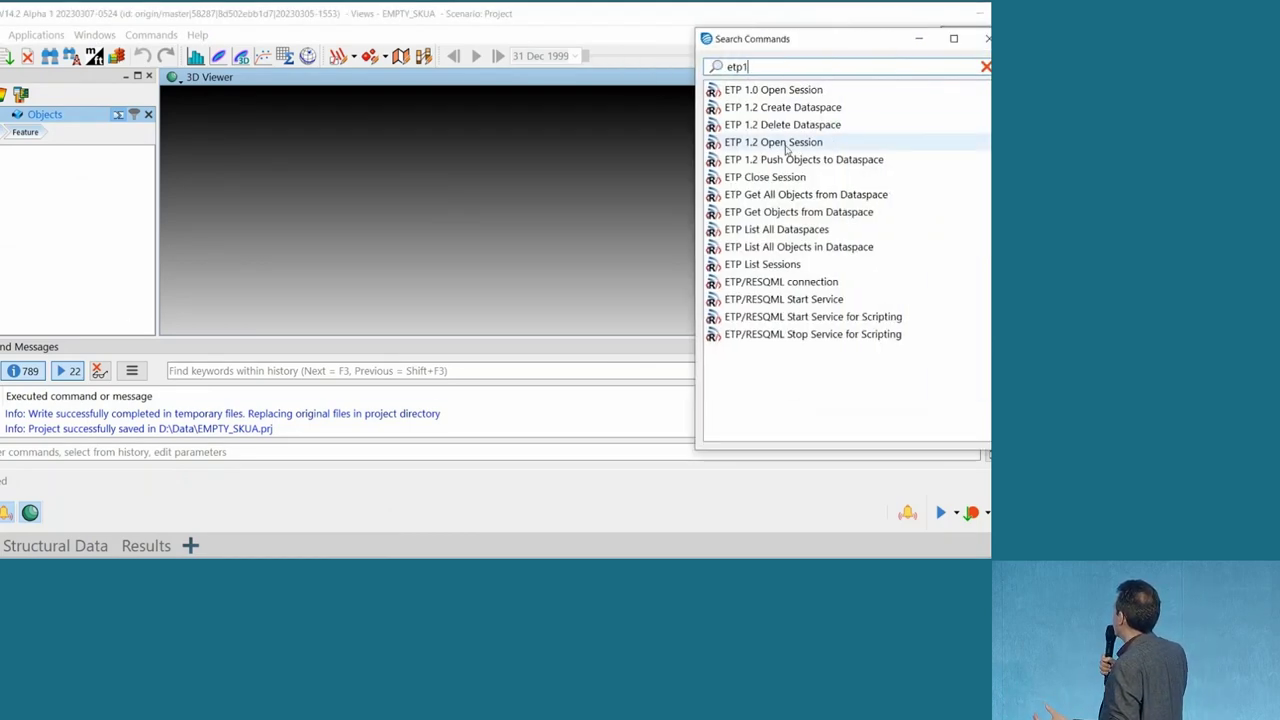
double_click(775, 142)
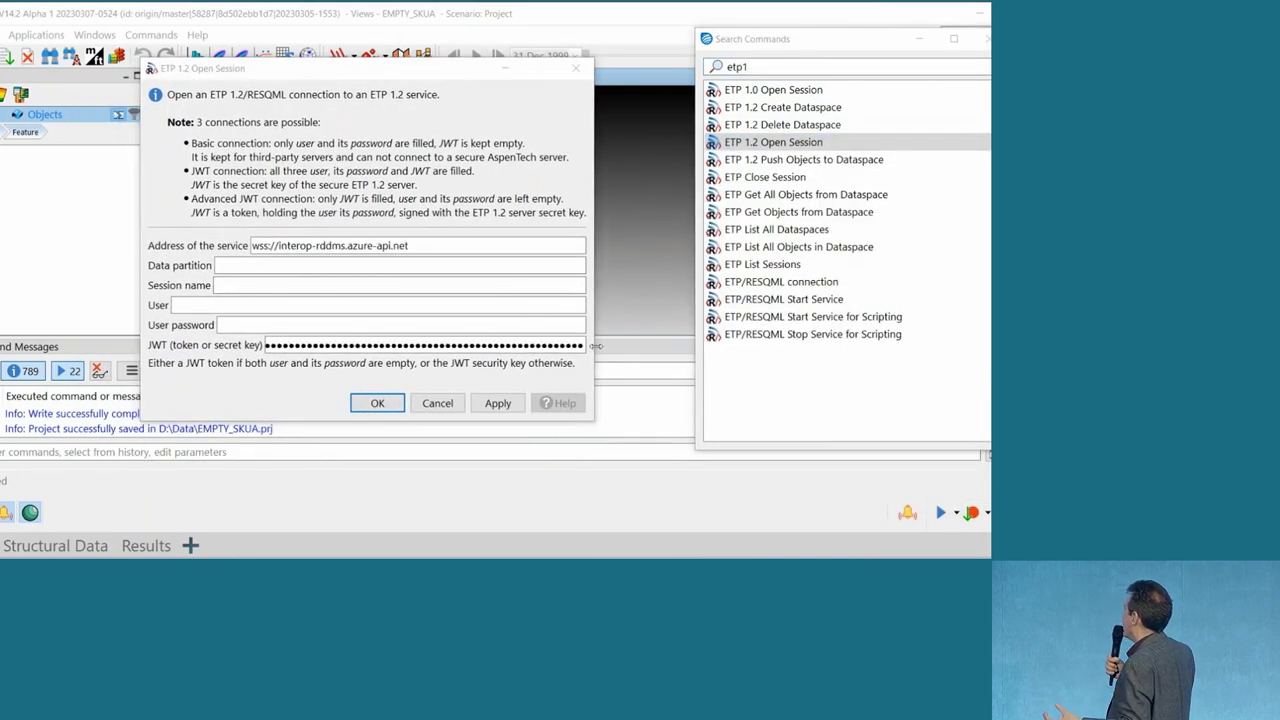
left_click(575, 344)
triple_click(432, 243)
left_click(236, 287)
type("S1")
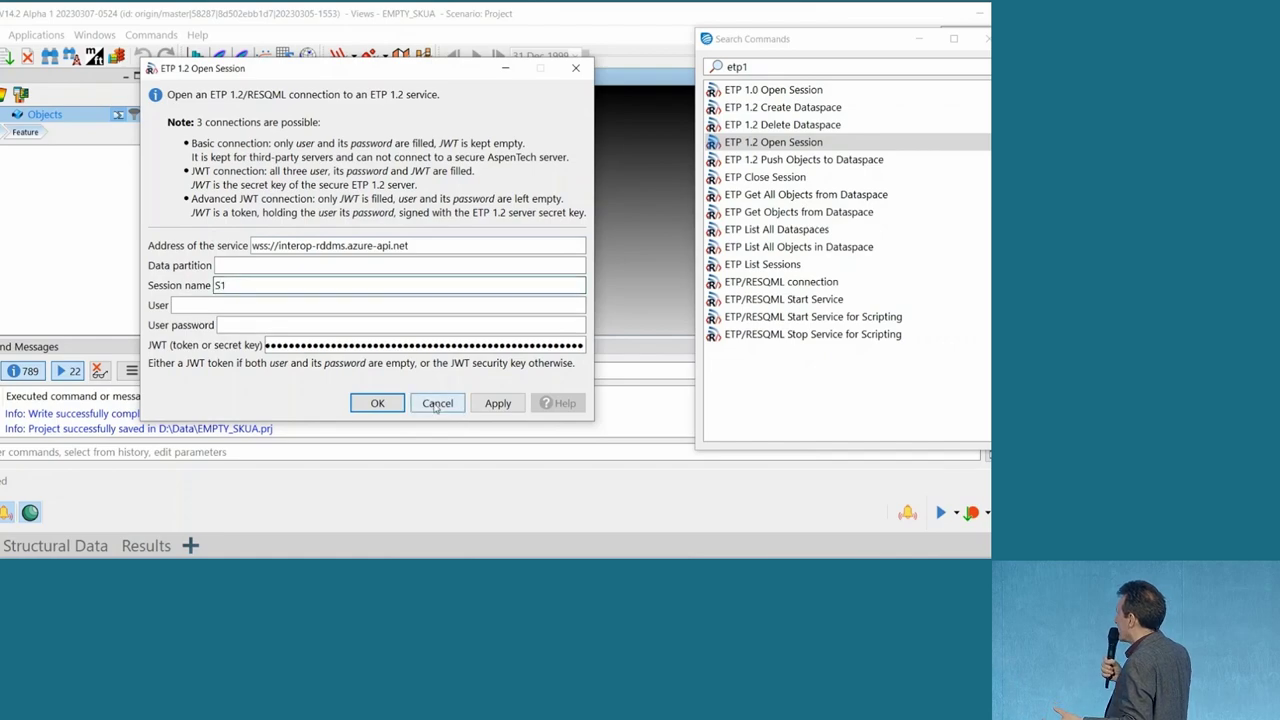
left_click(377, 403)
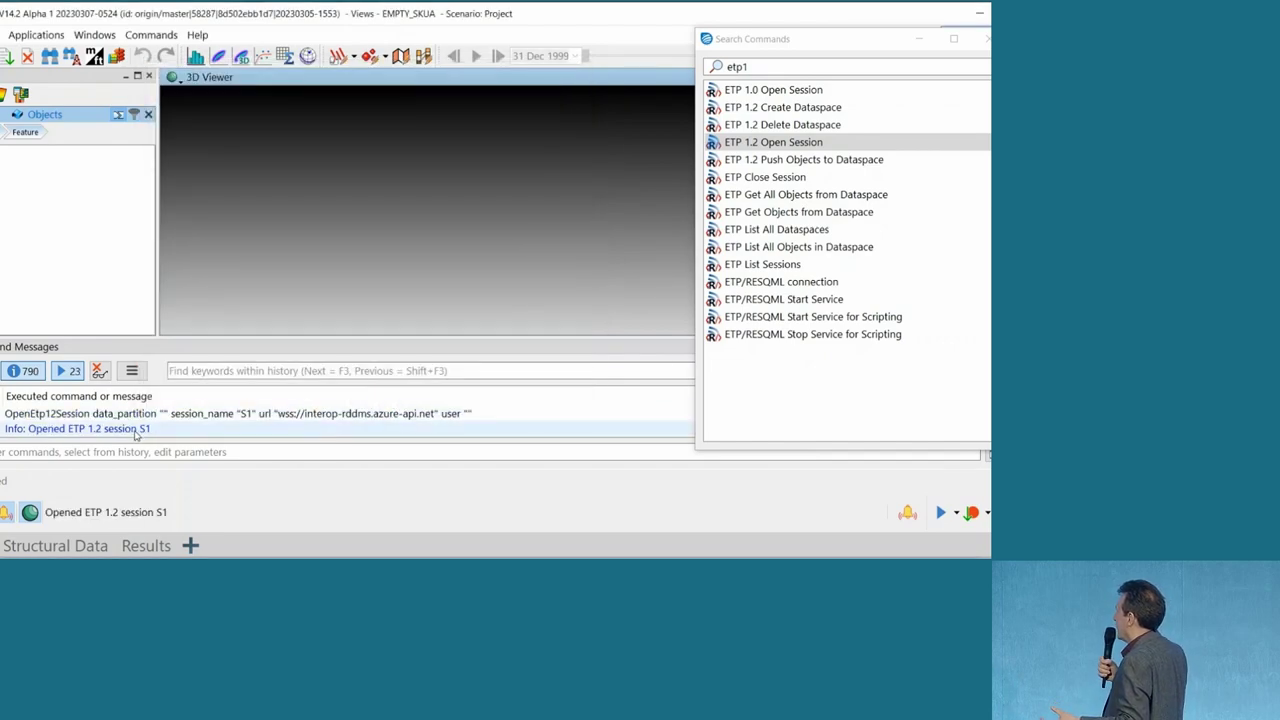
left_click(135, 430)
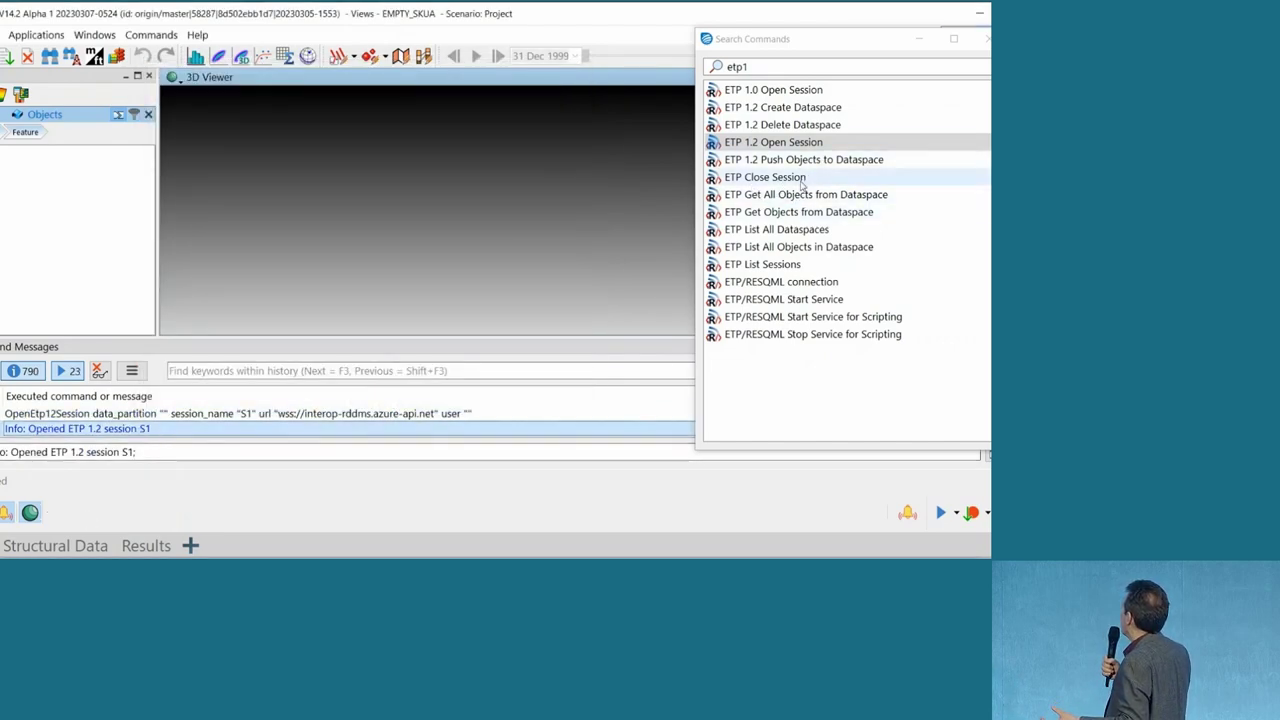
List all dataspaces for session S1, including demo/Emerald_2.
double_click(860, 230)
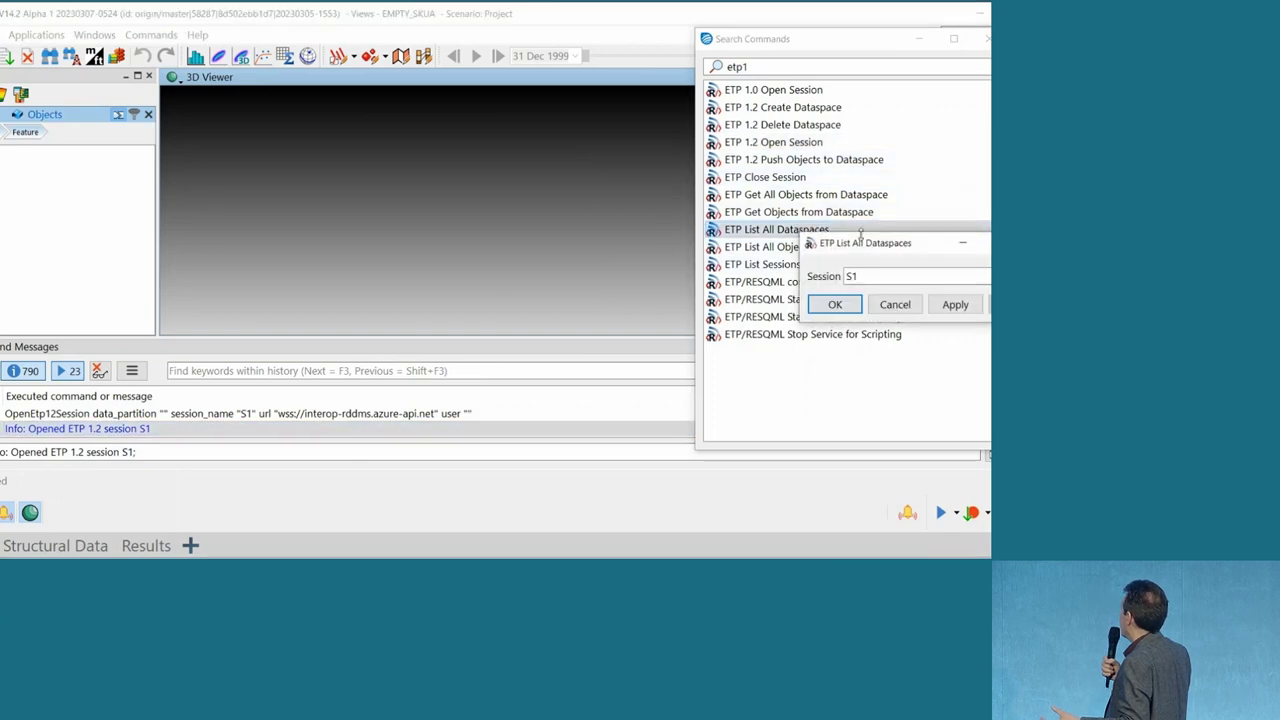
left_click(393, 202)
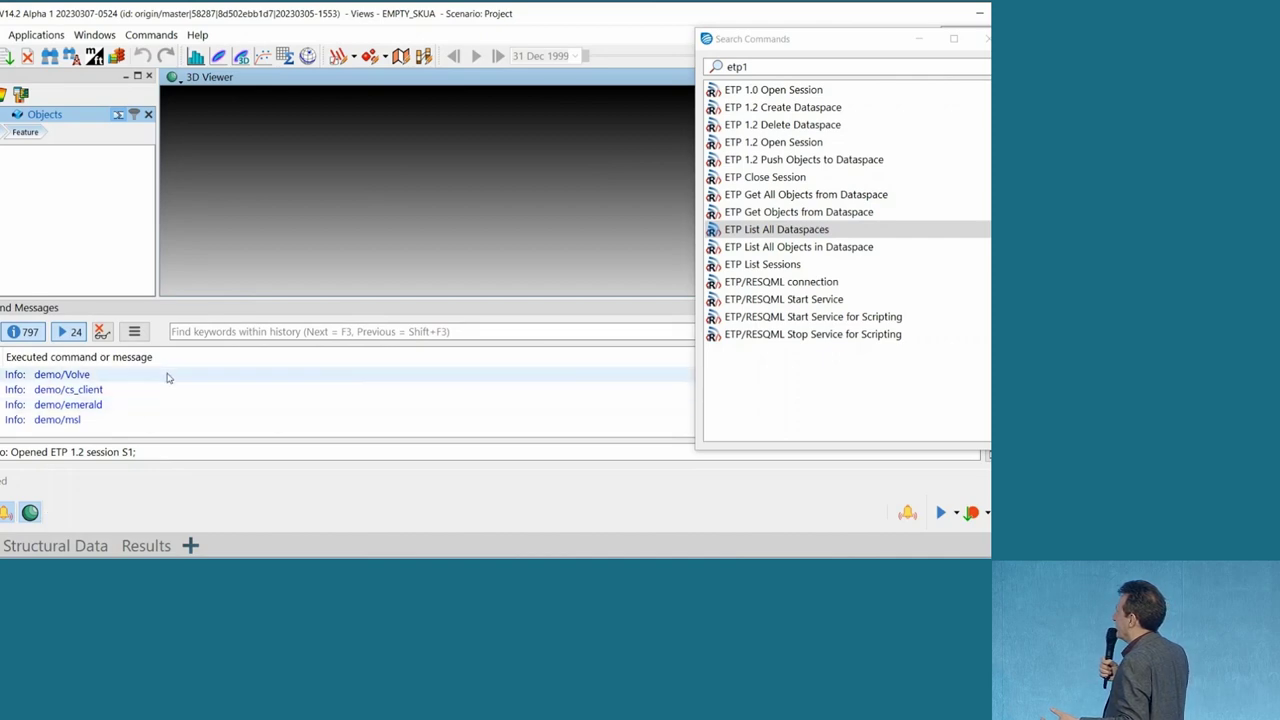
left_click_drag(243, 298, 258, 224)
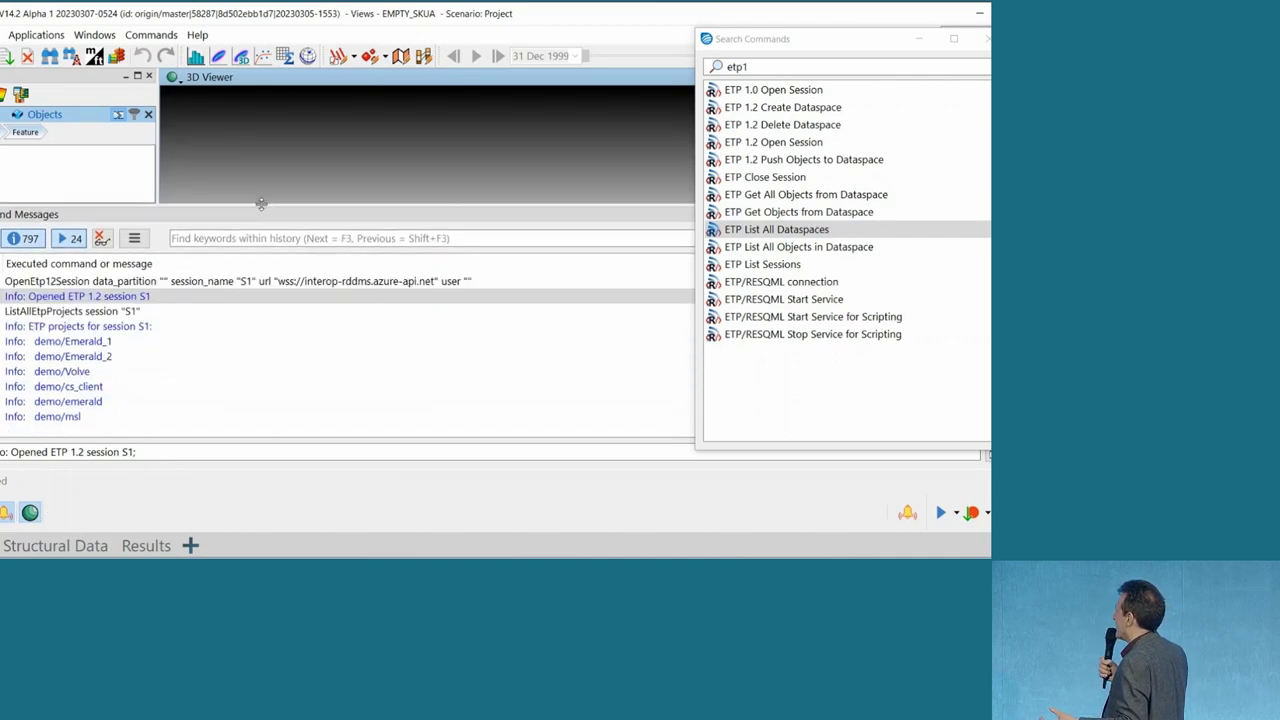
left_click(143, 375)
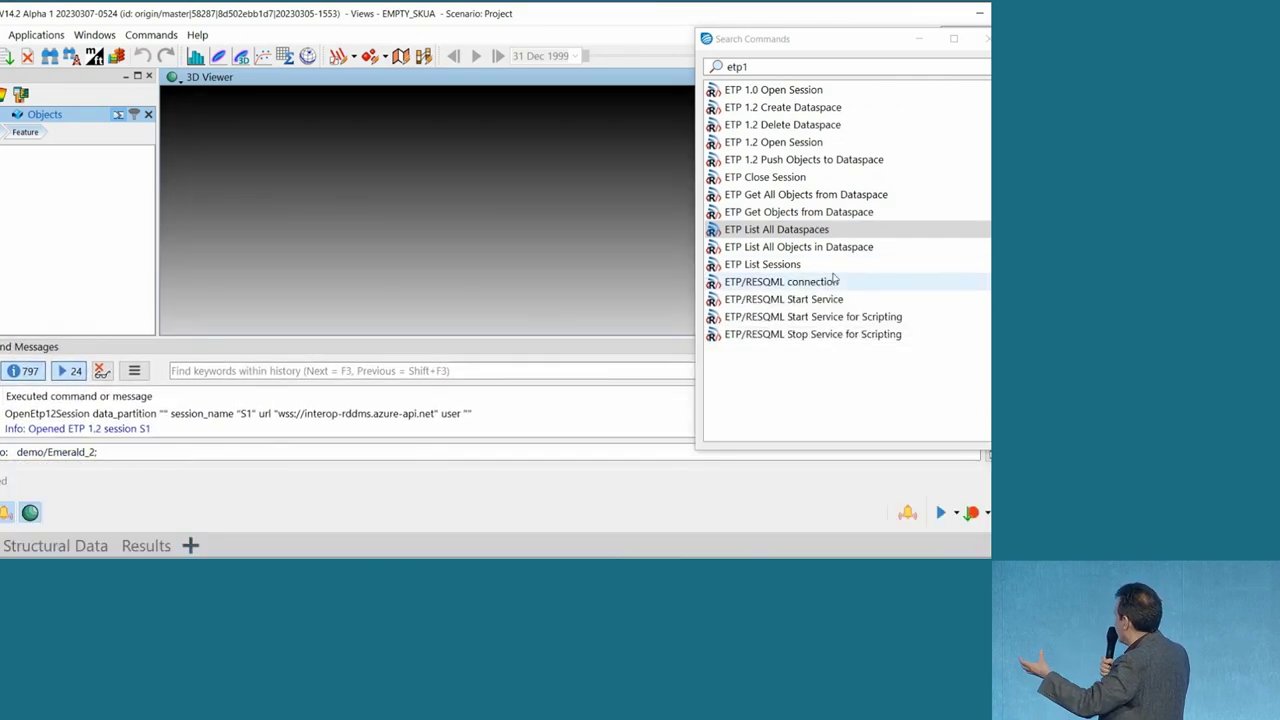
Get all objects from the demo/Emerald_2 dataspace.
double_click(820, 196)
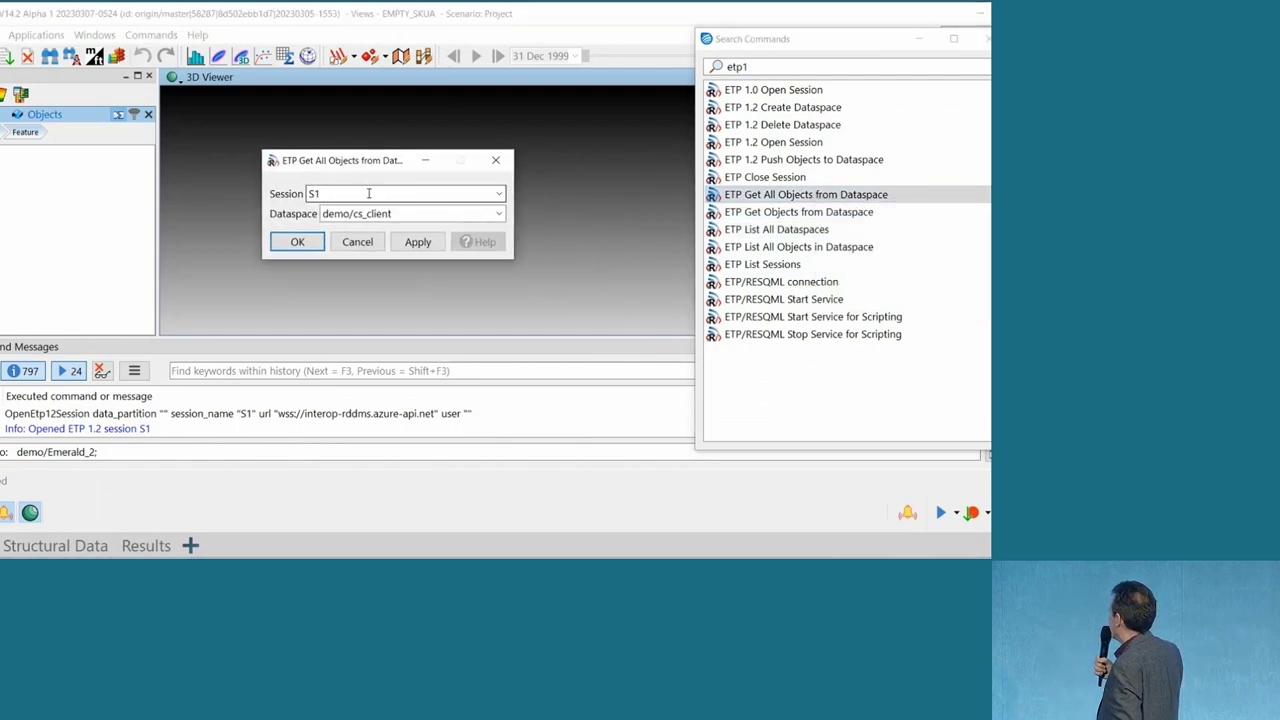
left_click(498, 213)
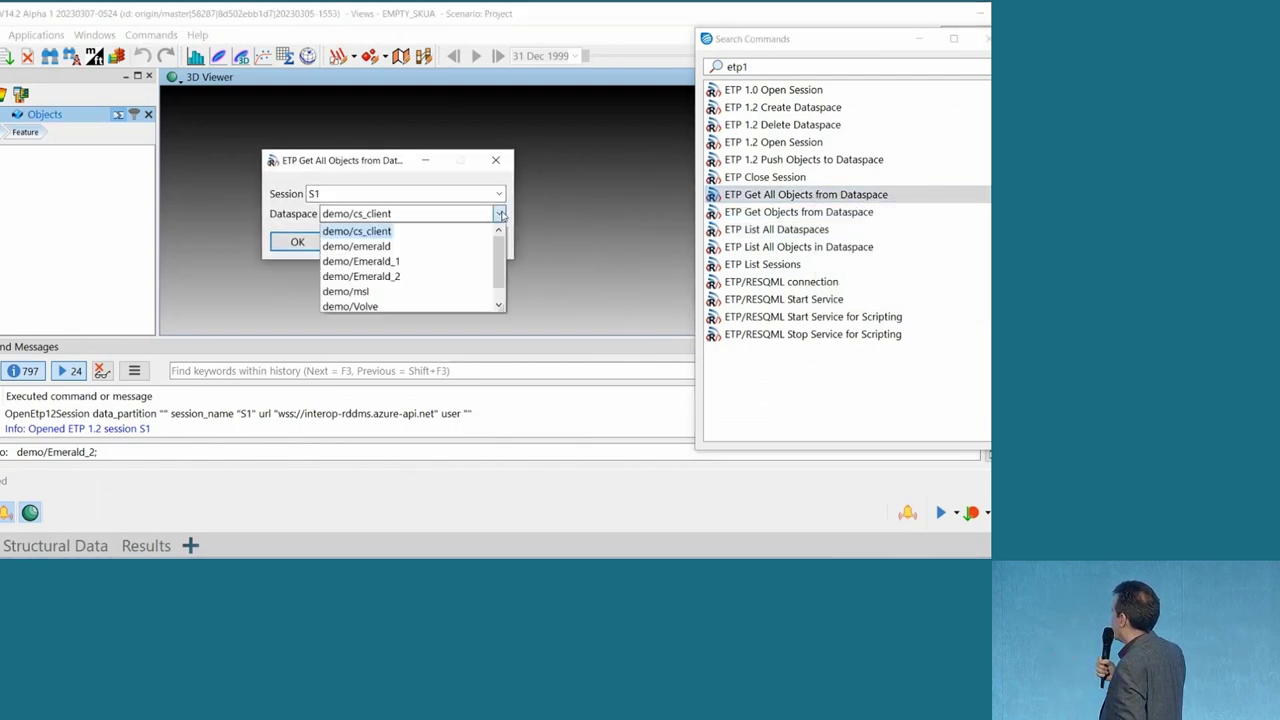
left_click(388, 275)
left_click(303, 241)
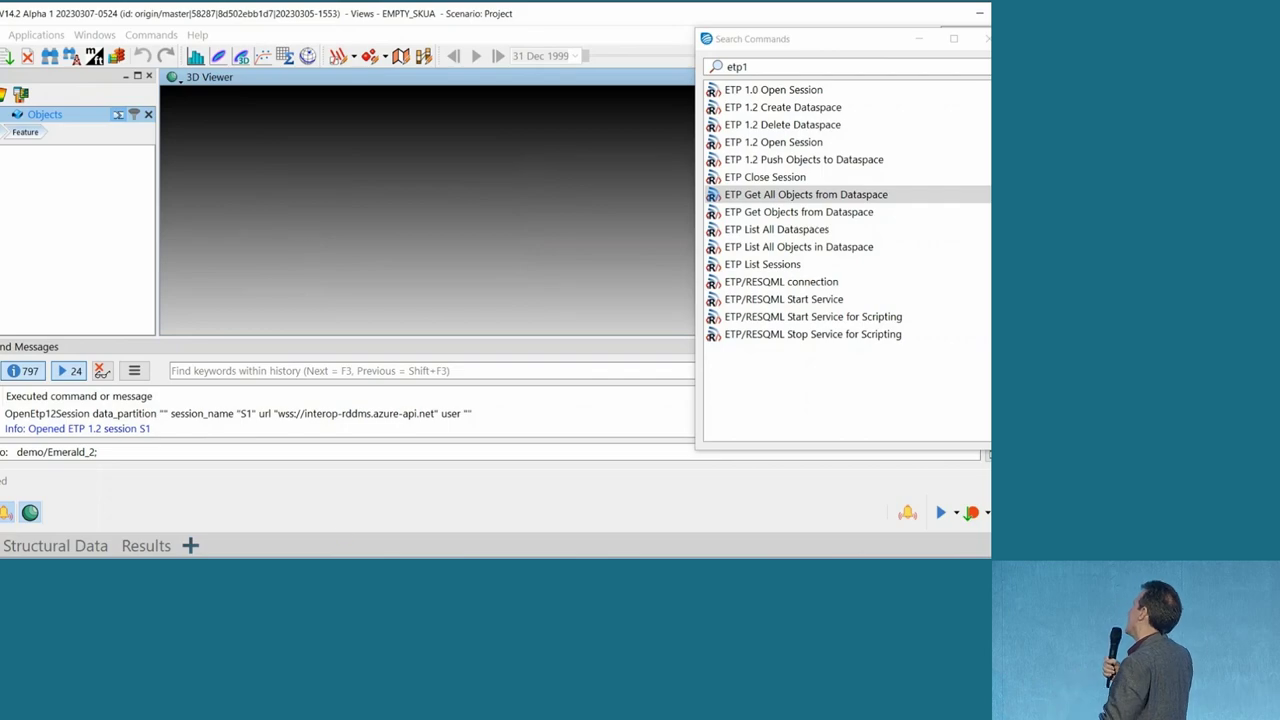